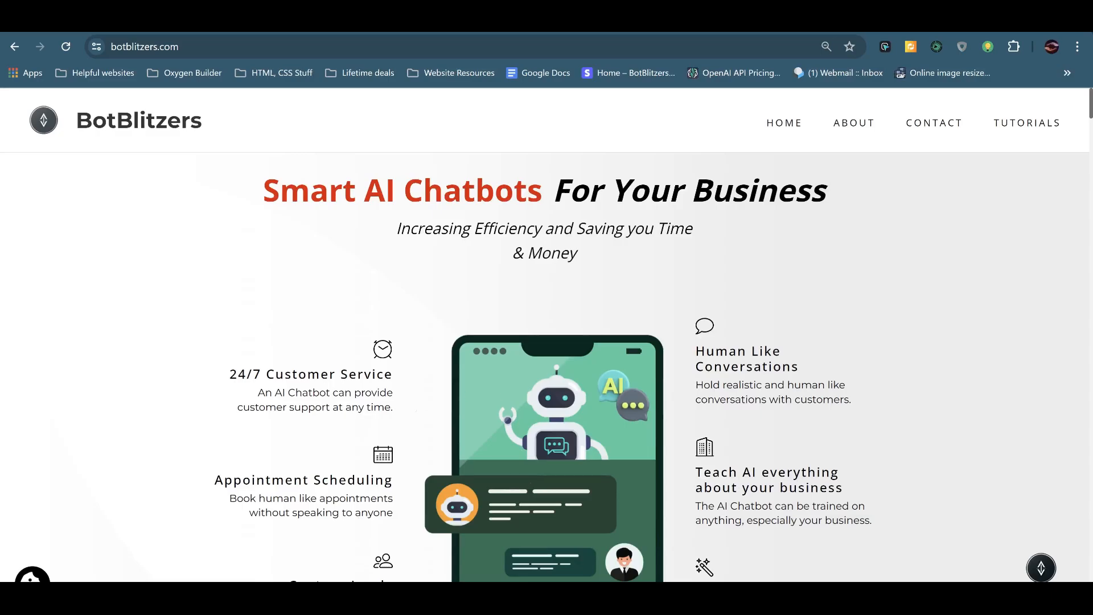
Open the sign-up page for the Free Trial package from the botblitzers.com pricing plans.
scroll(546, 341, "down", 3)
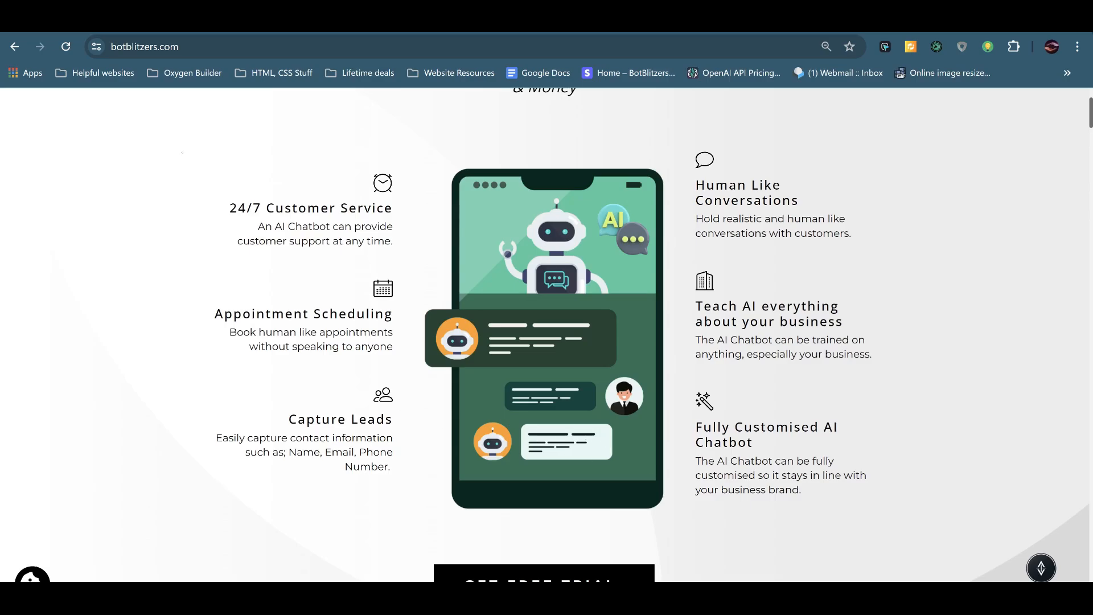
left_click(199, 36)
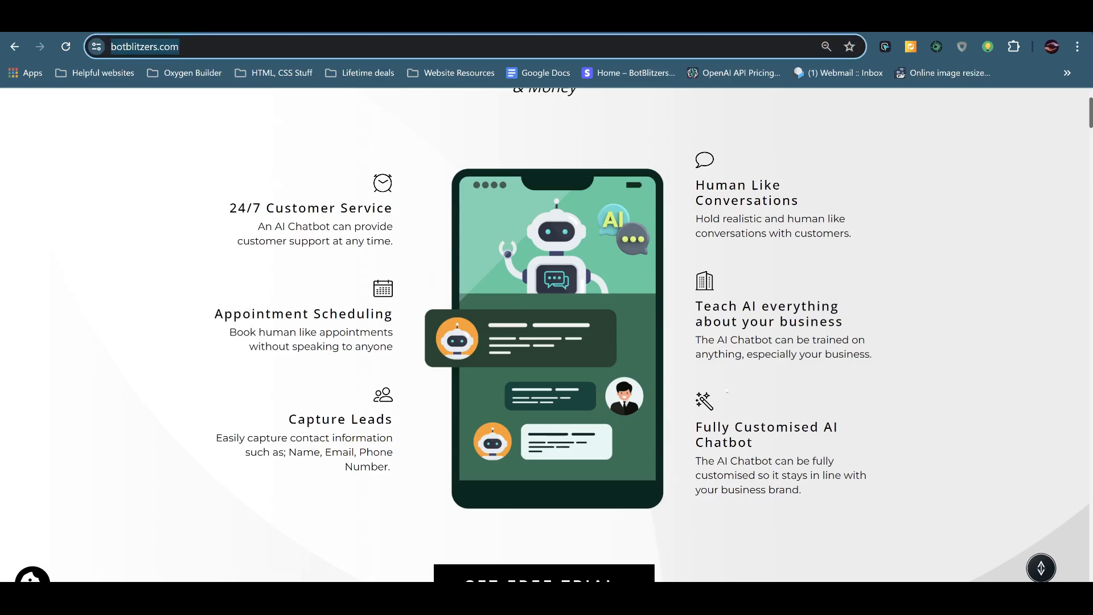
key("alt+Left")
scroll(547, 342, "down", 7)
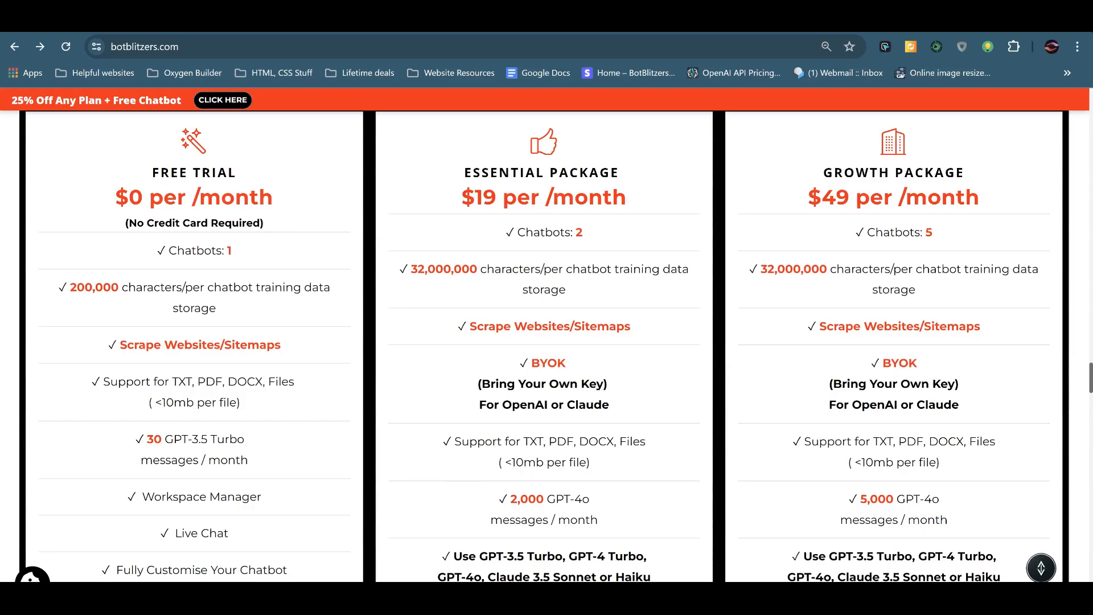
scroll(232, 254, "down", 8)
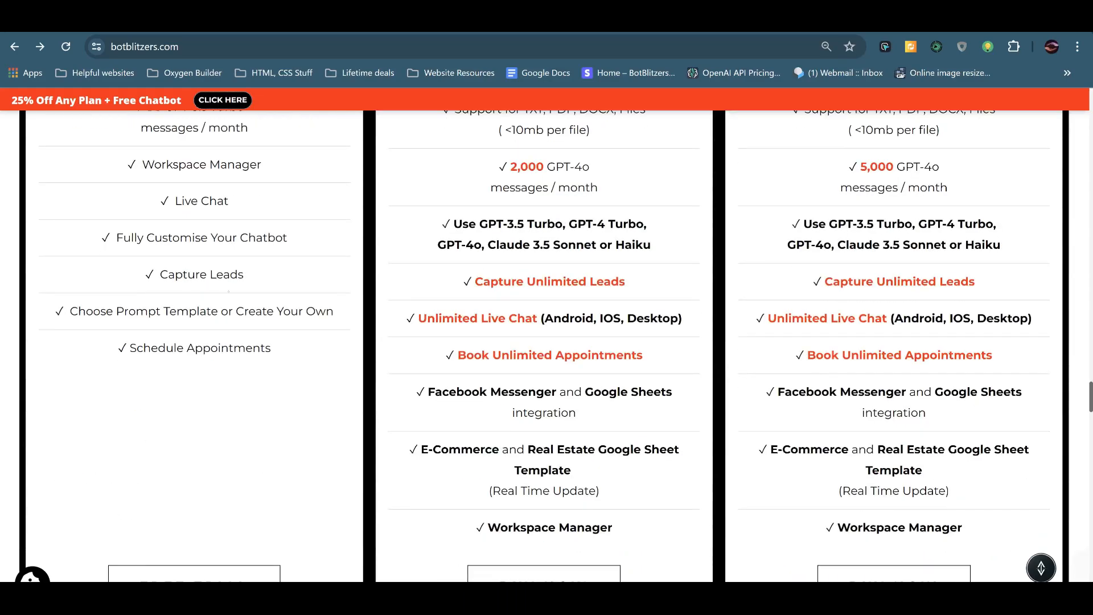
left_click(218, 420)
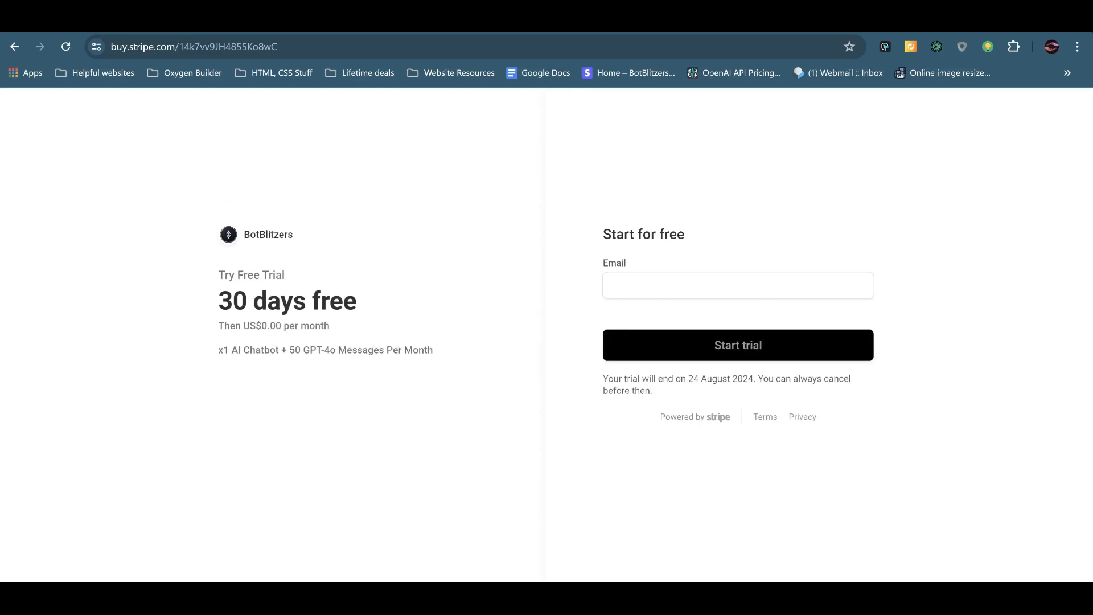
Enter the account email on the free trial form and start the trial.
left_click(738, 286)
left_click(735, 371)
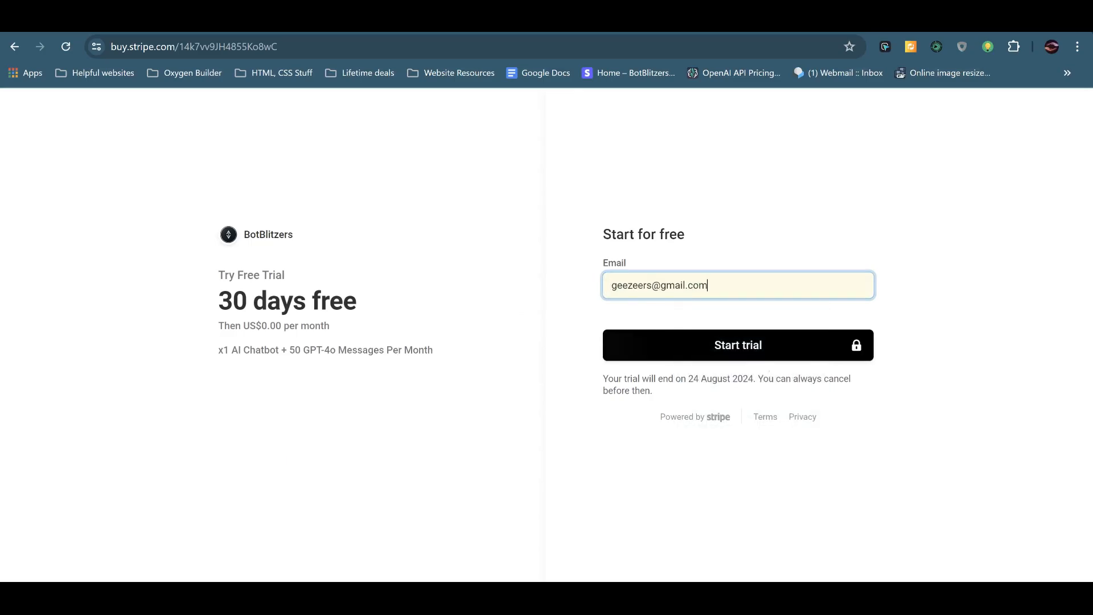
left_click(776, 345)
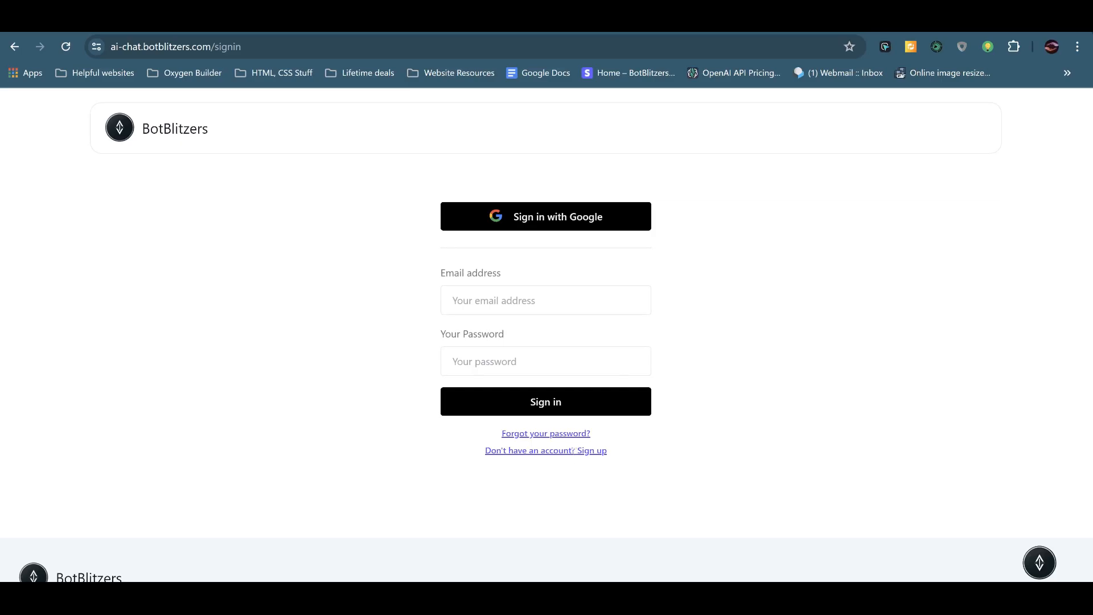
Sign in to the BotBlitzers dashboard with a Google account.
left_click(587, 451)
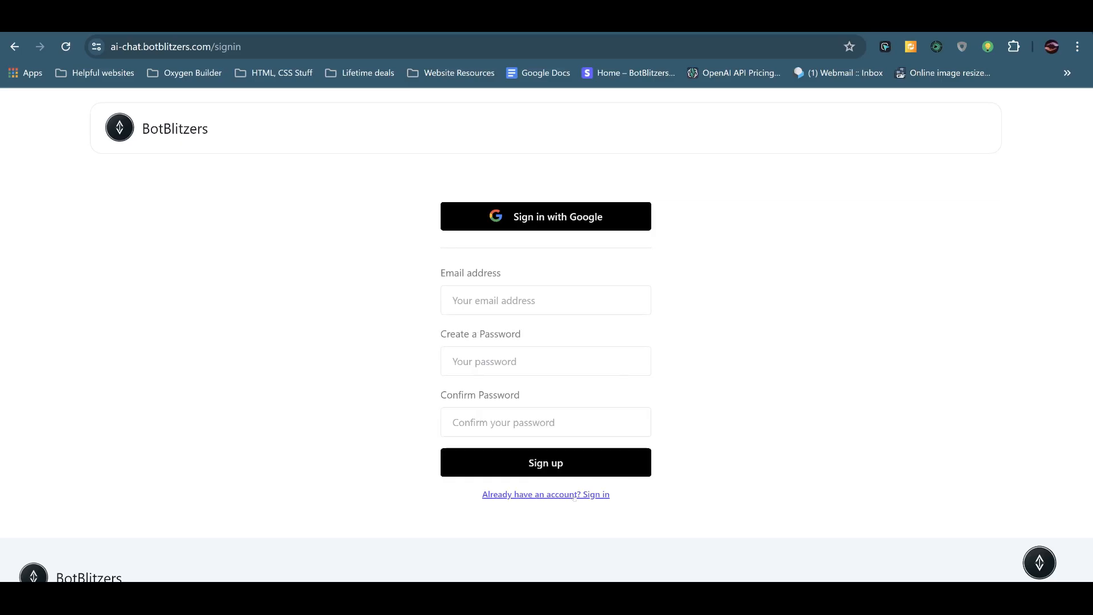
left_click(580, 495)
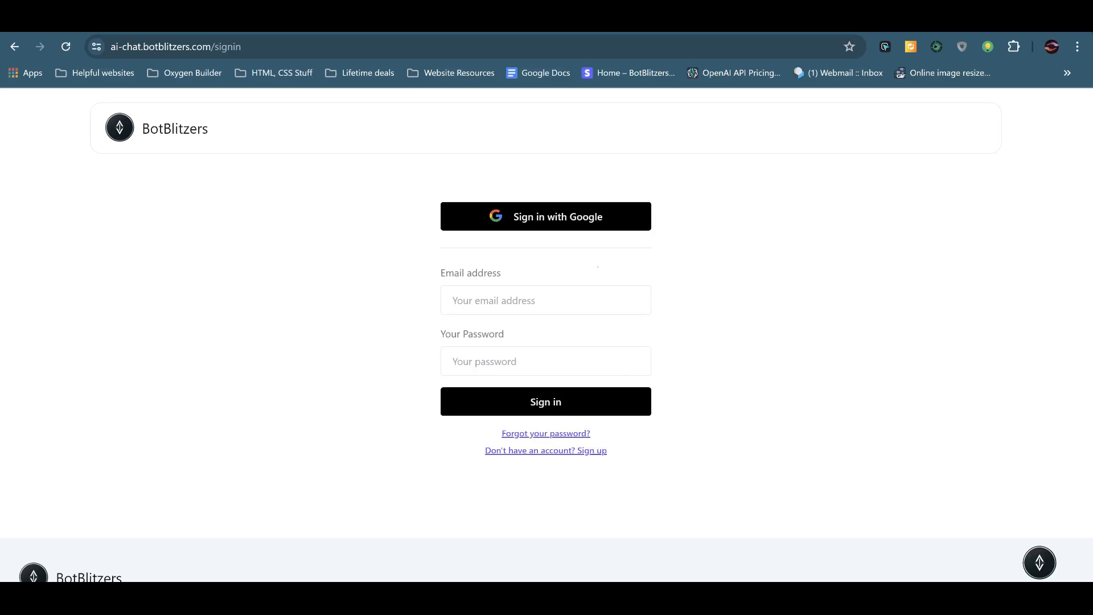
left_click(602, 217)
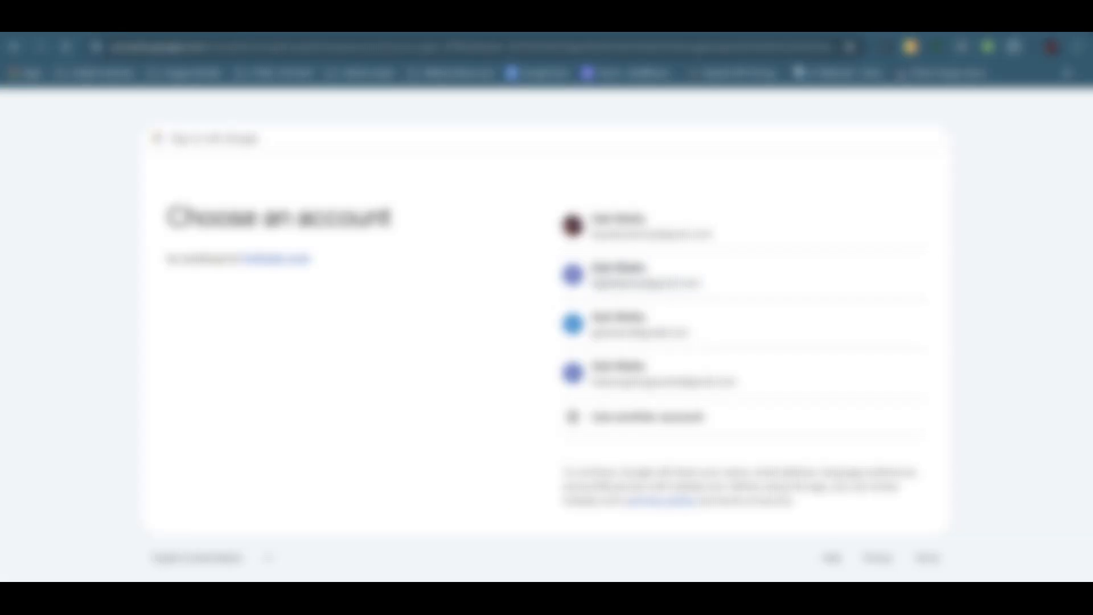
left_click(641, 325)
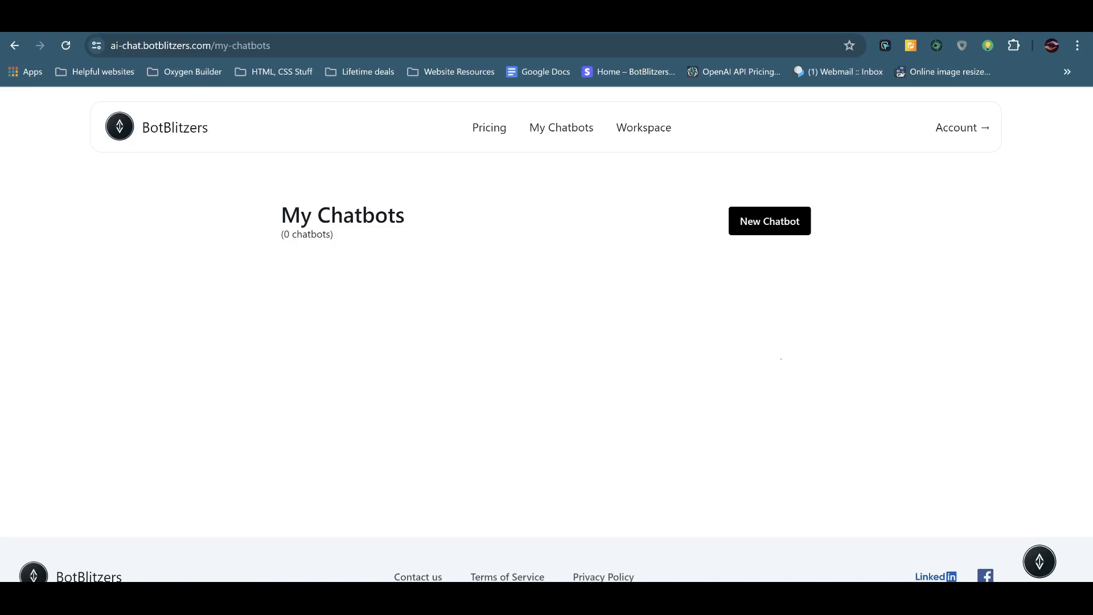
Start a new chatbot and look over its Text and Website data source options.
left_click(753, 221)
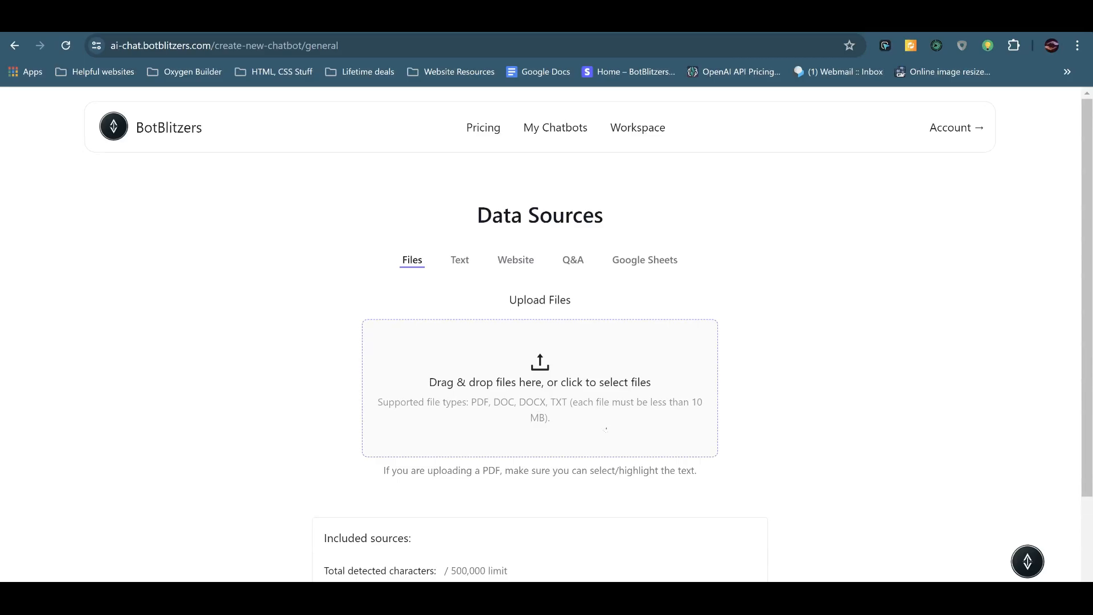
left_click(460, 260)
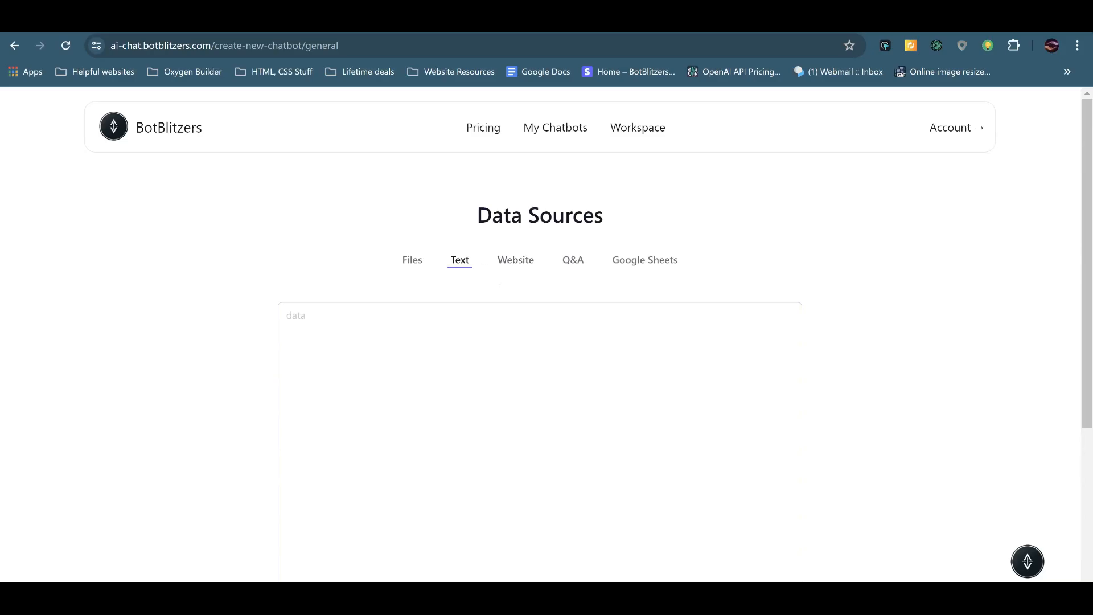
left_click(526, 267)
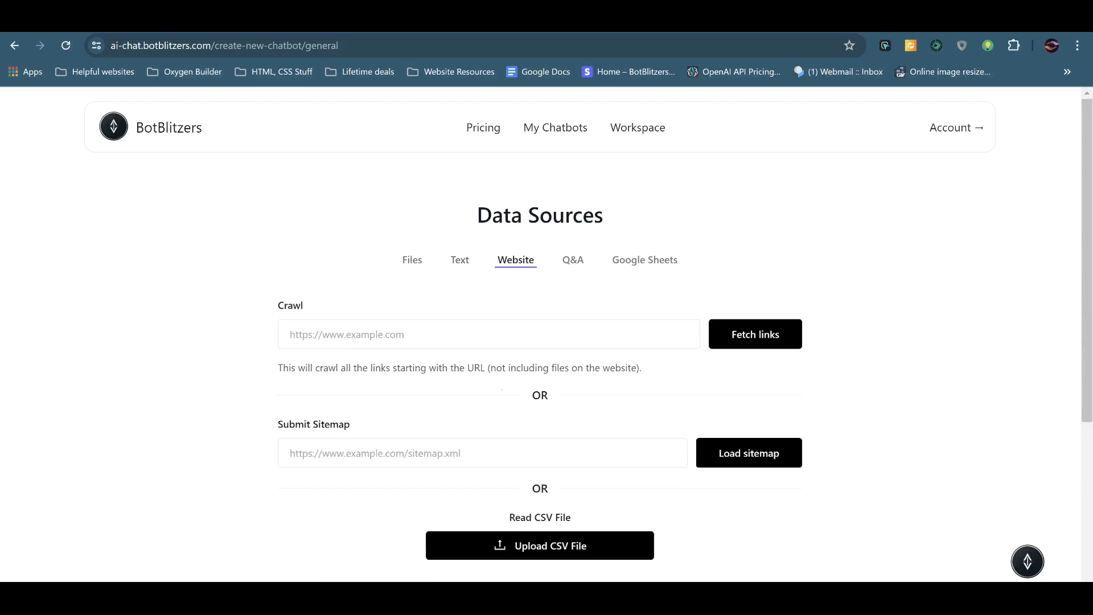
left_click(448, 454)
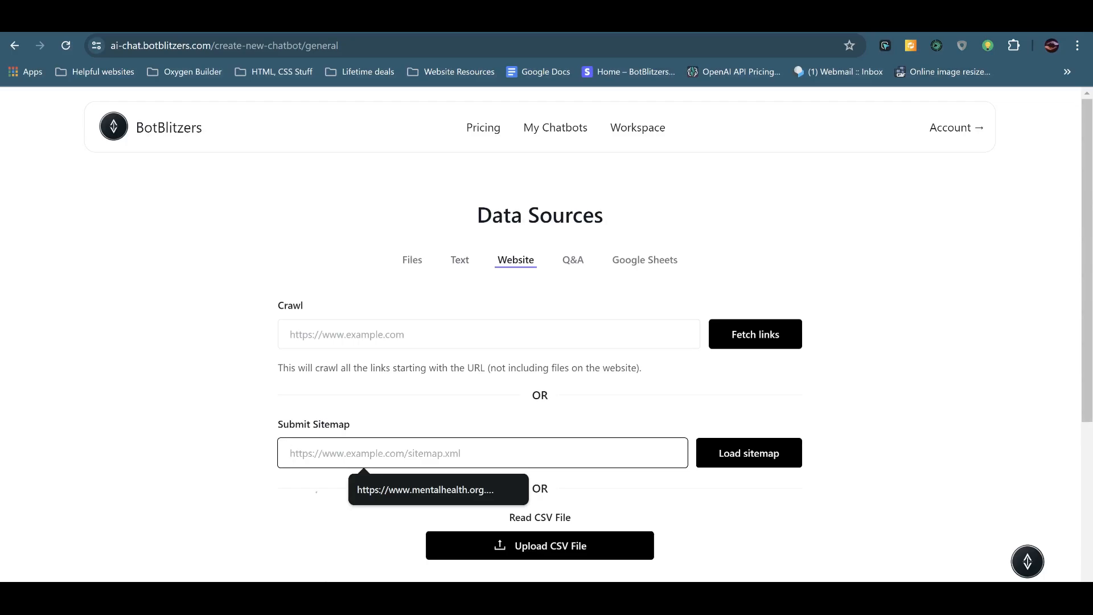
left_click(249, 481)
scroll(365, 433, "down", 3)
scroll(433, 387, "up", 3)
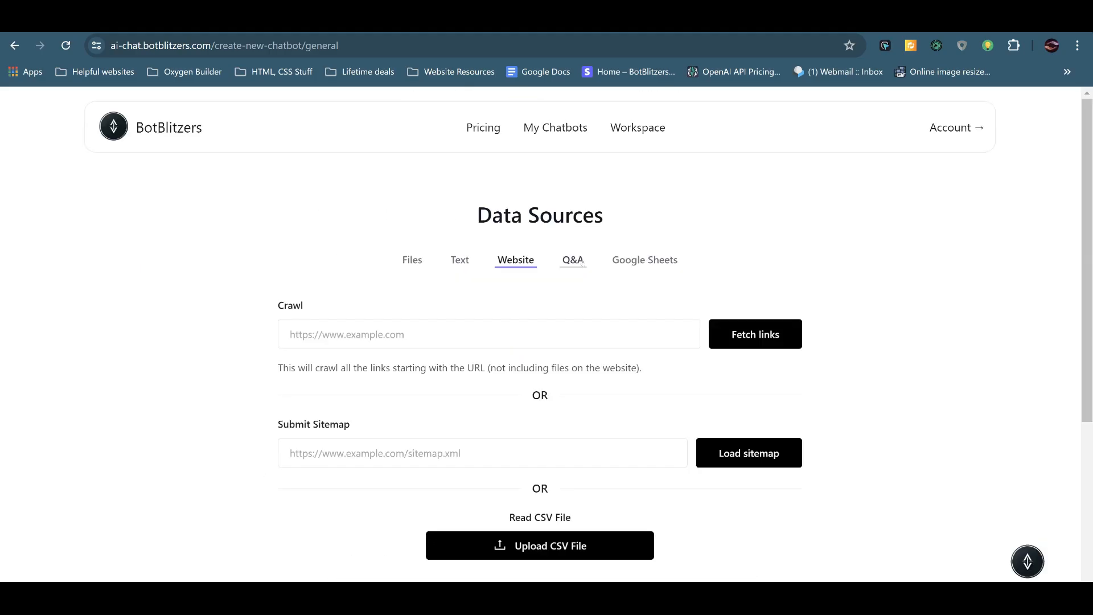
Look over the Q&A data source and the setup instructions for the Google Sheets source.
left_click(583, 261)
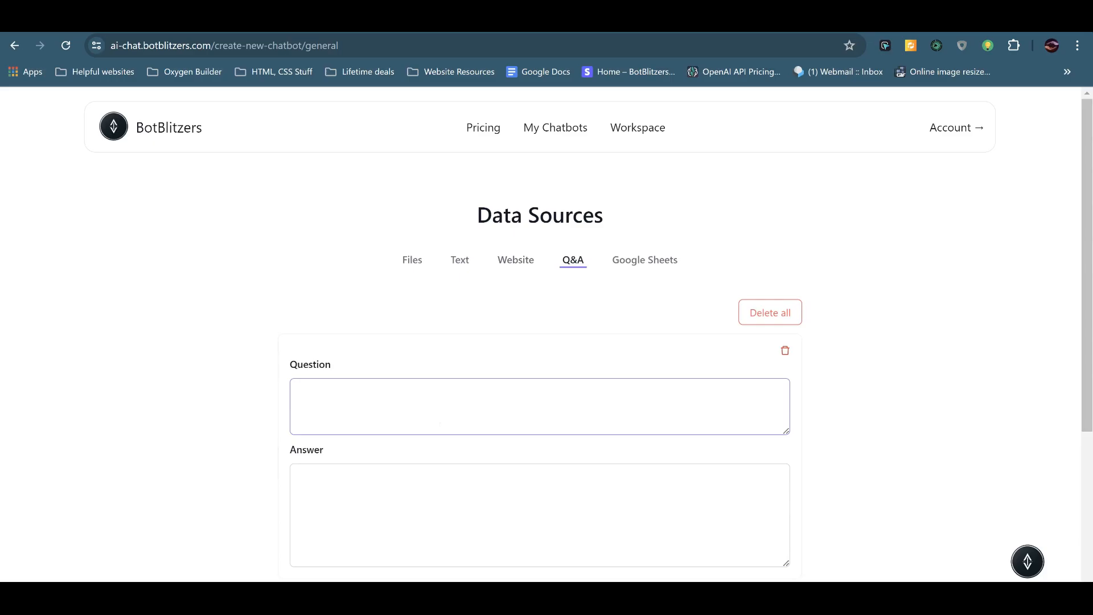
left_click(644, 261)
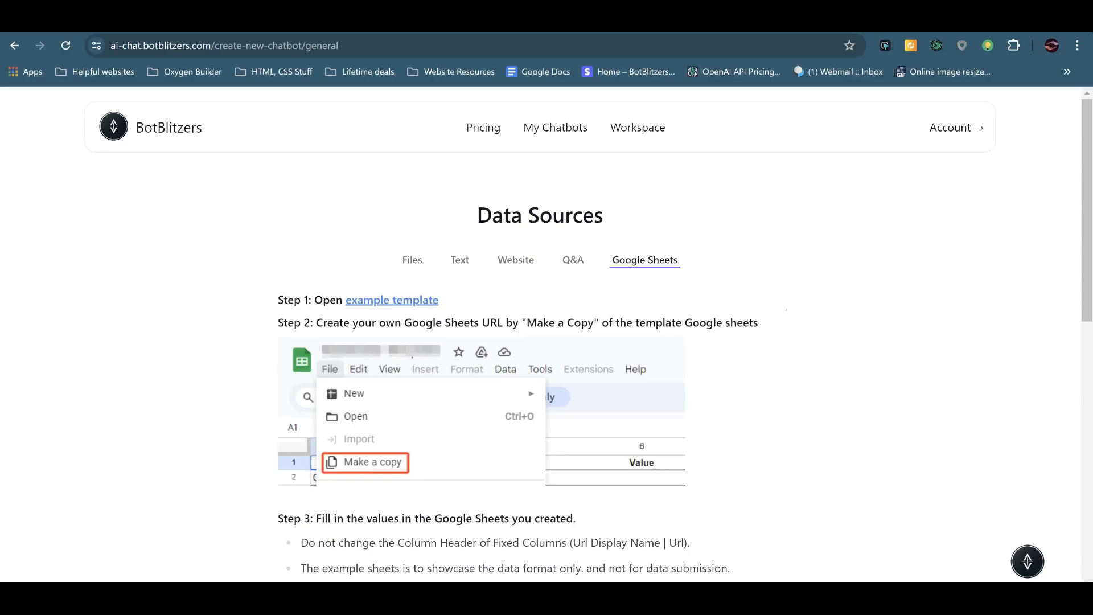
scroll(547, 342, "down", 10)
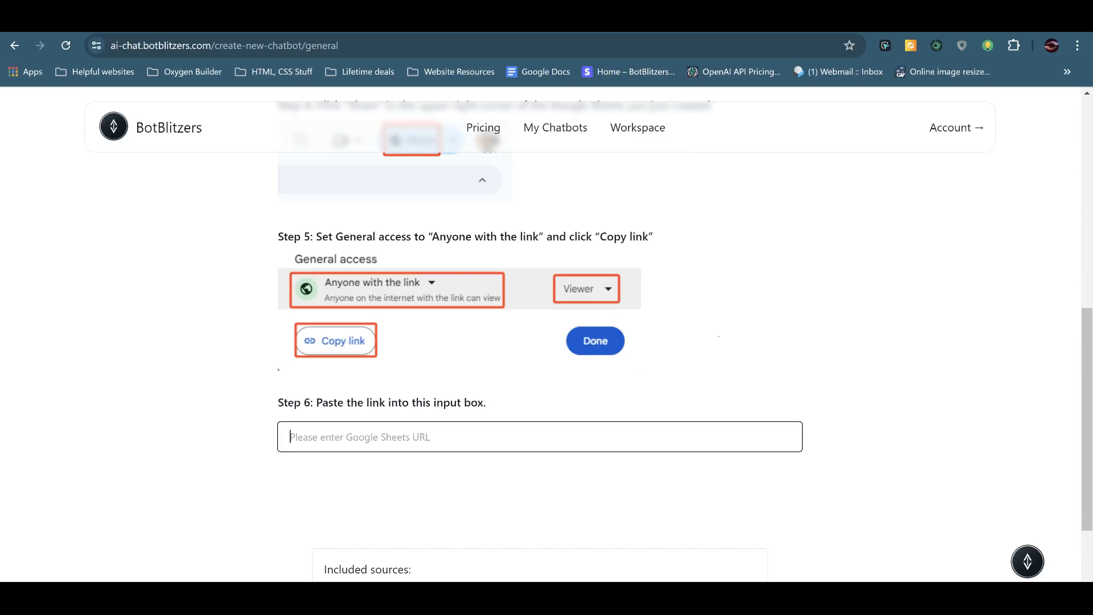
scroll(779, 342, "up", 6)
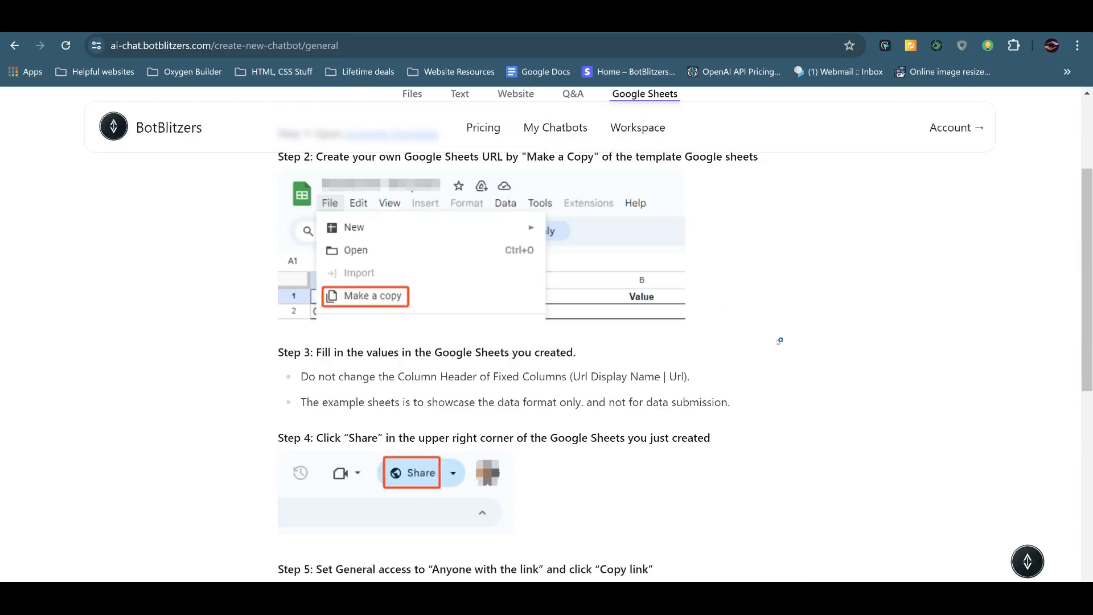
left_click(516, 94)
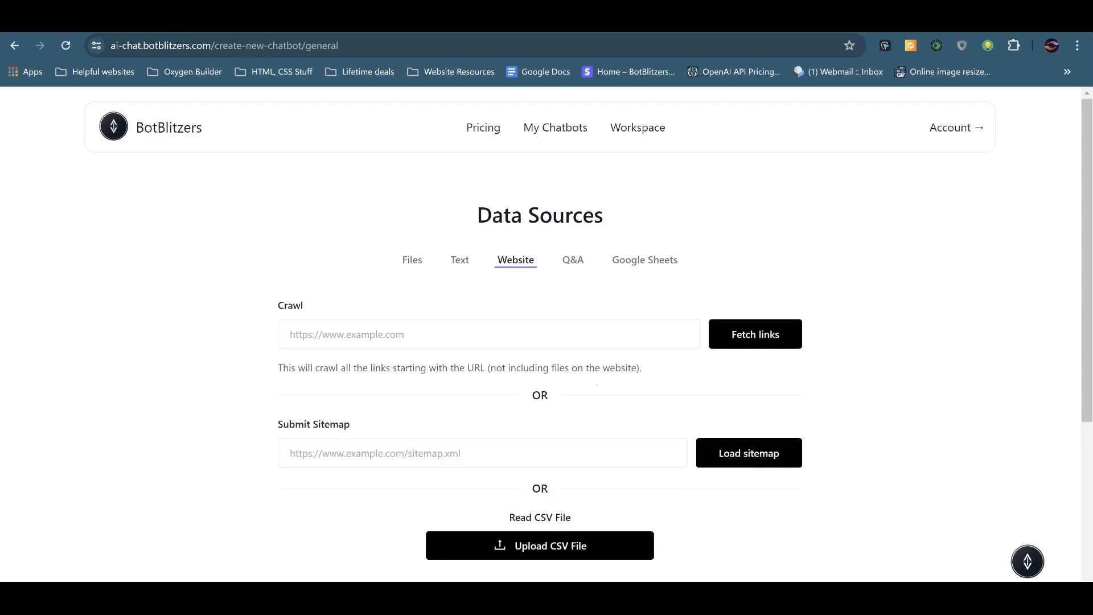
left_click(541, 341)
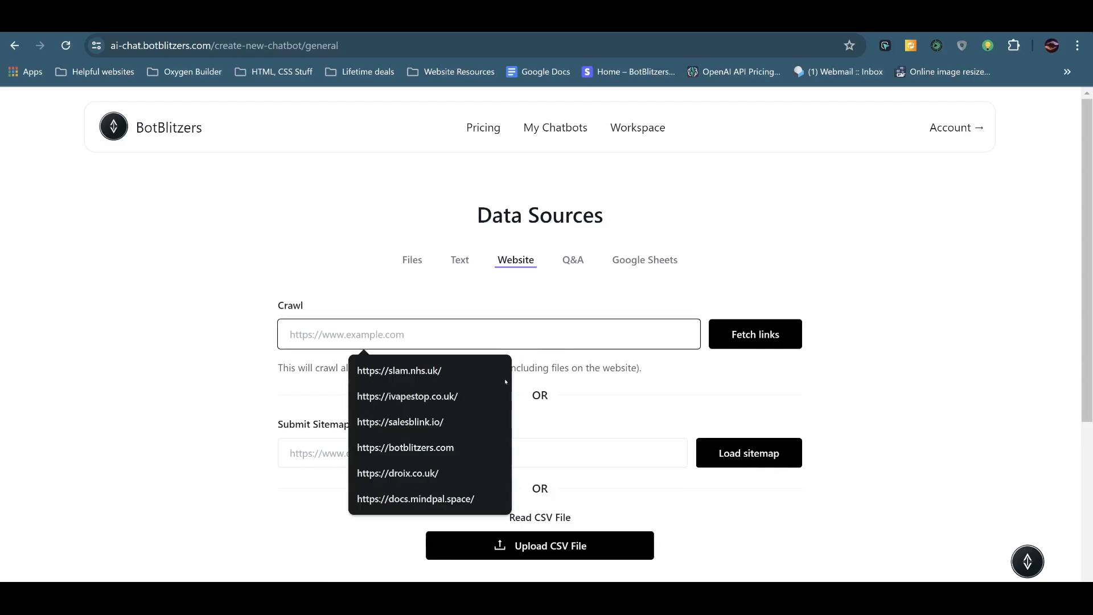
left_click(424, 445)
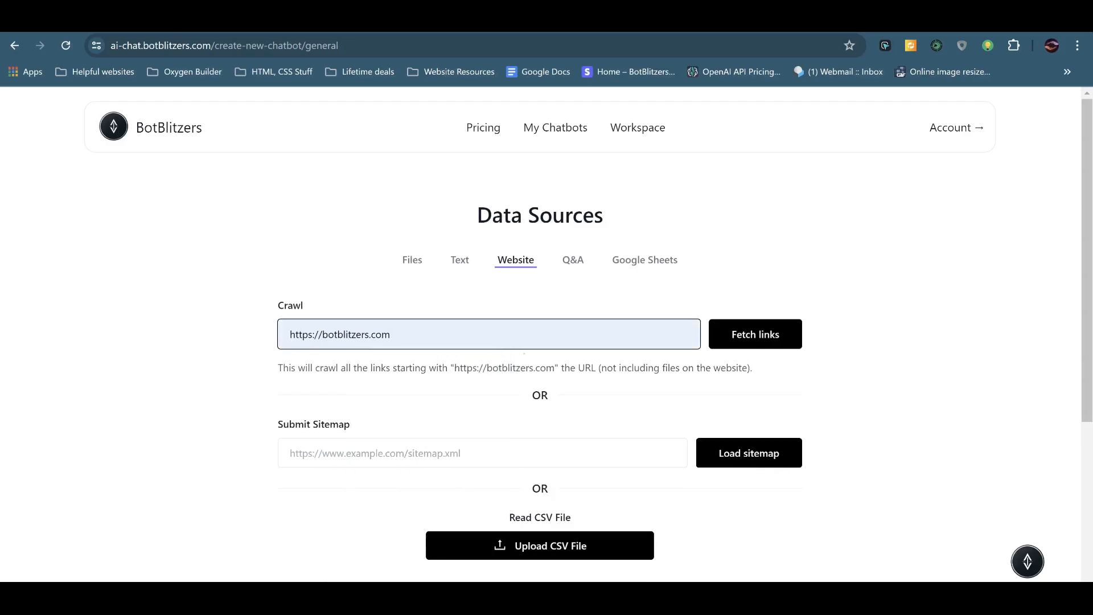
left_click(753, 339)
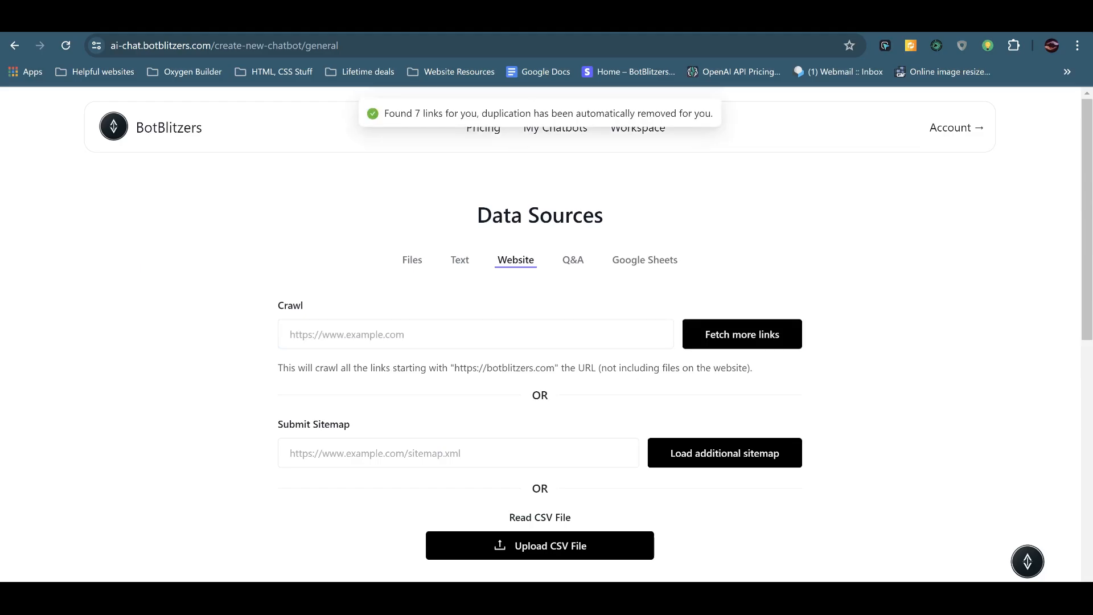
scroll(540, 342, "down", 6)
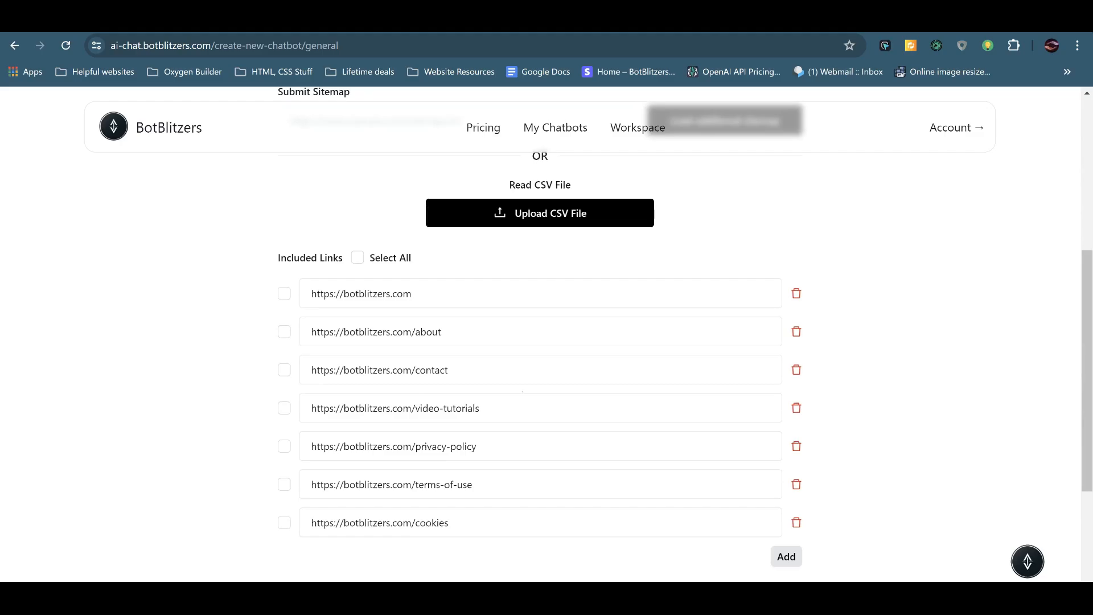
left_click_drag(1087, 306, 1087, 318)
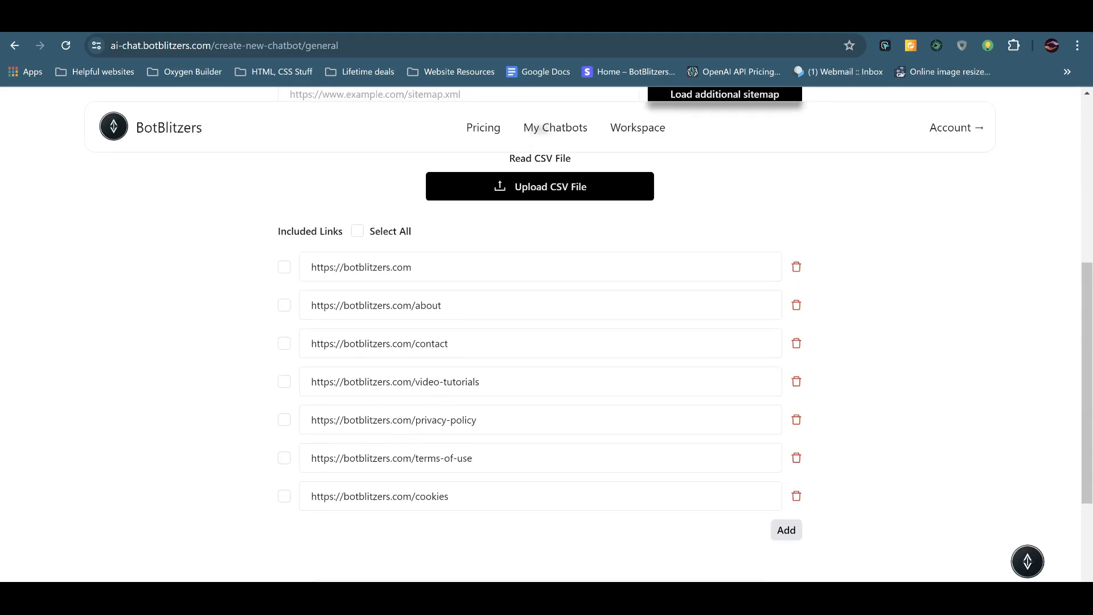
left_click(357, 232)
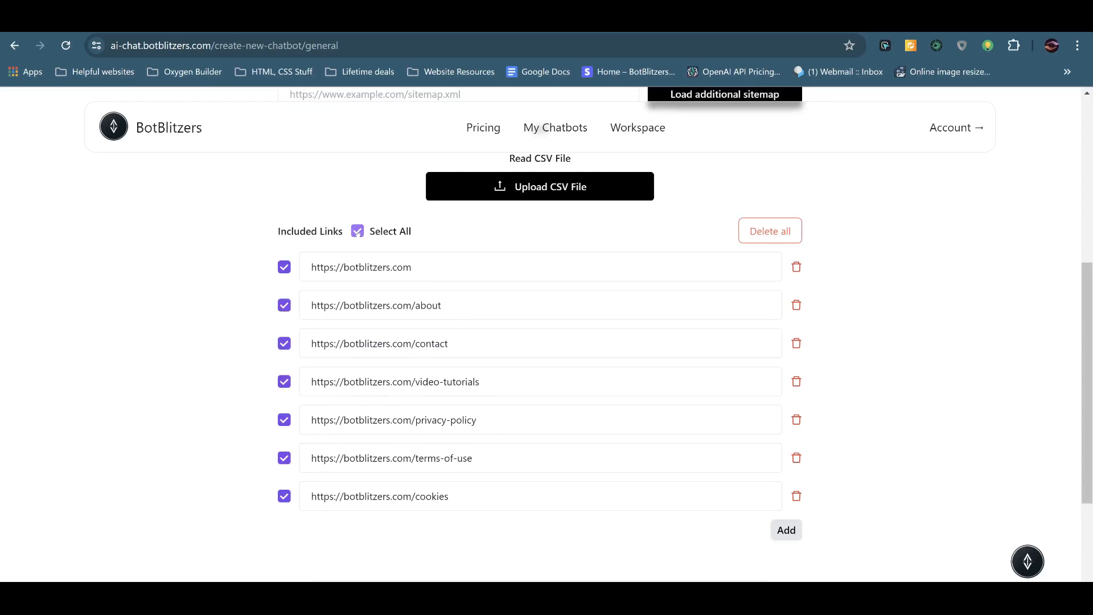
left_click(357, 231)
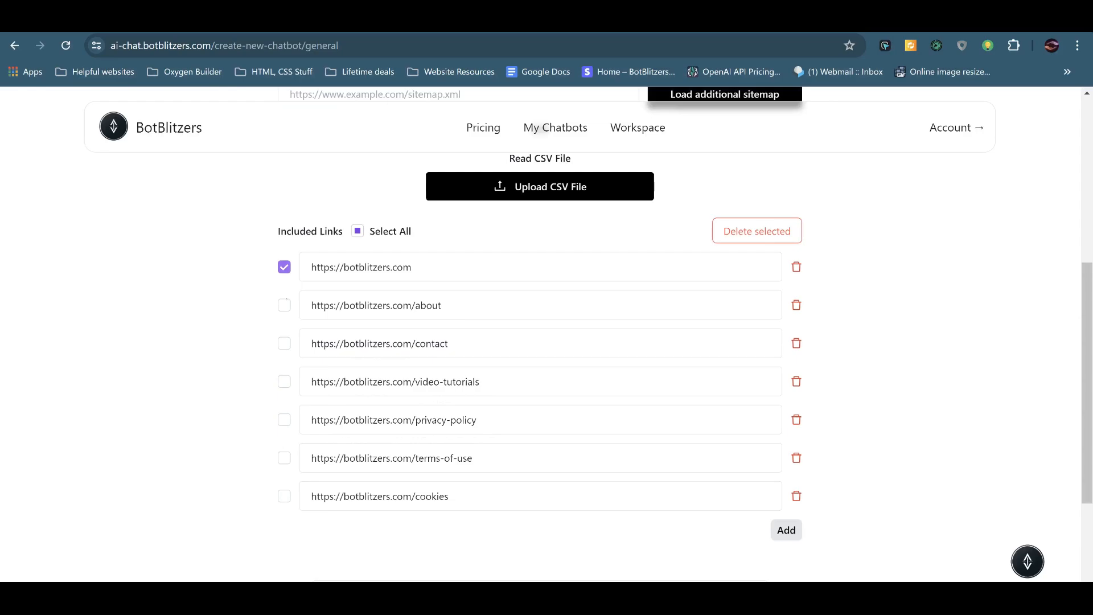
left_click(284, 305)
left_click(285, 344)
left_click(285, 344)
left_click(285, 305)
left_click(284, 267)
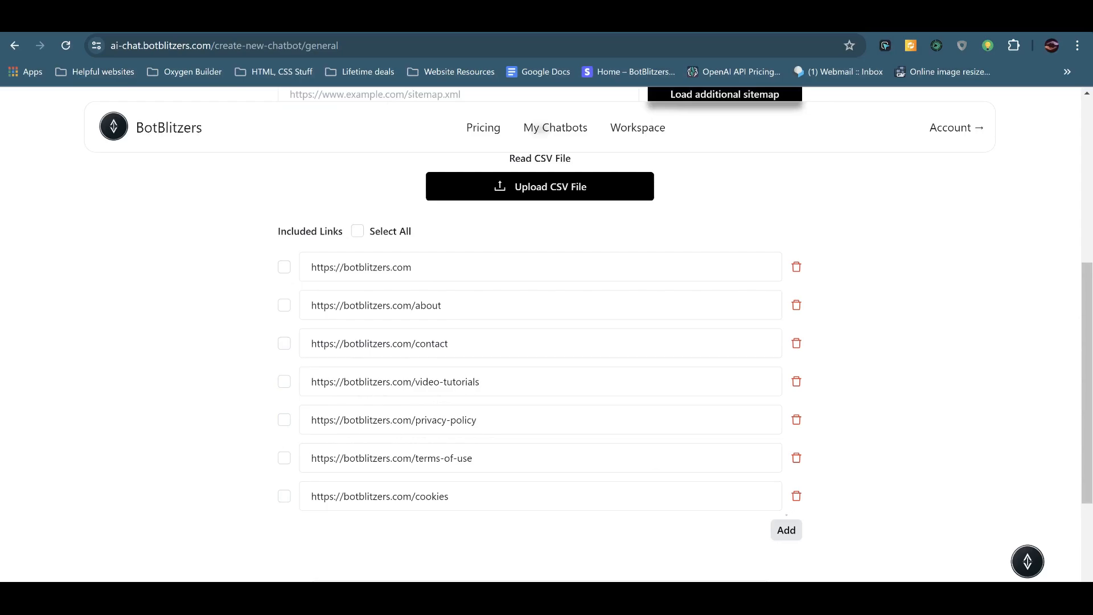
Delete the cookies, terms-of-use, privacy-policy, video-tutorials and contact pages from the included links.
left_click(796, 496)
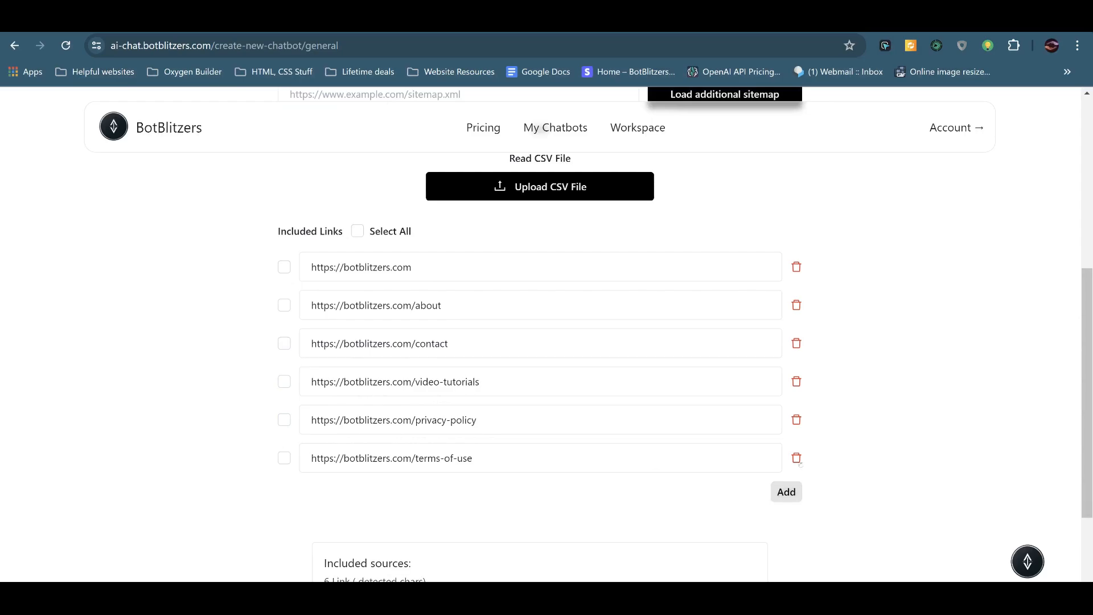
left_click(796, 458)
left_click(797, 420)
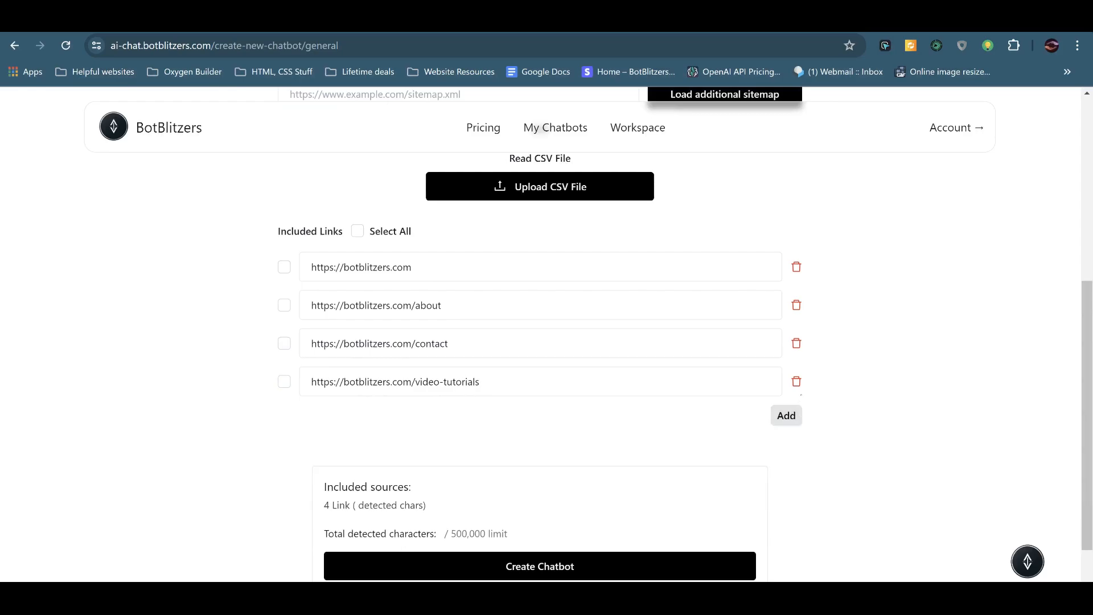
left_click(796, 381)
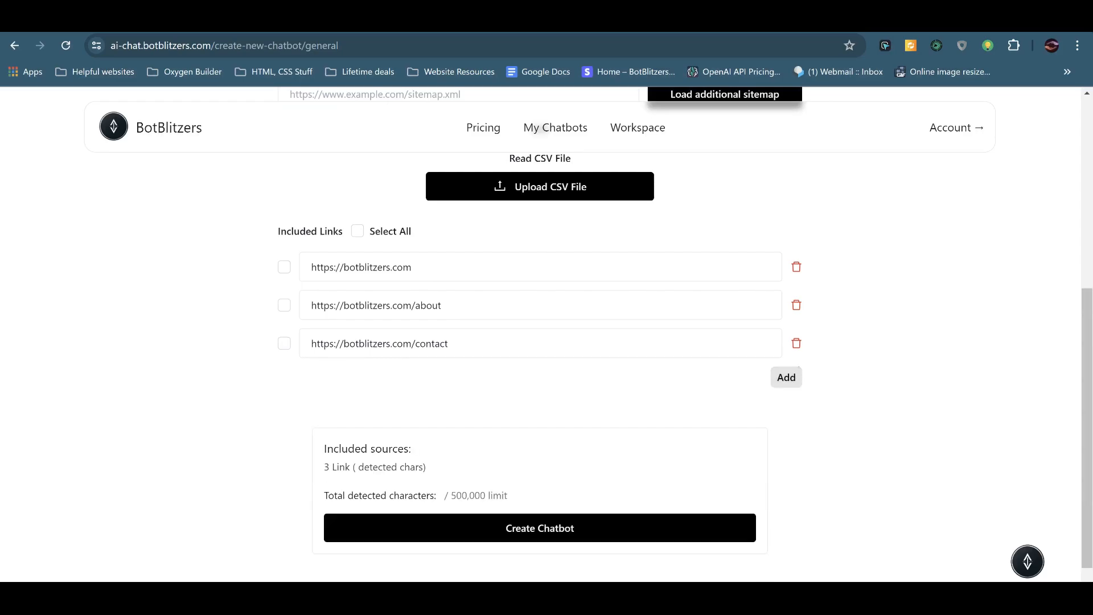
left_click(797, 343)
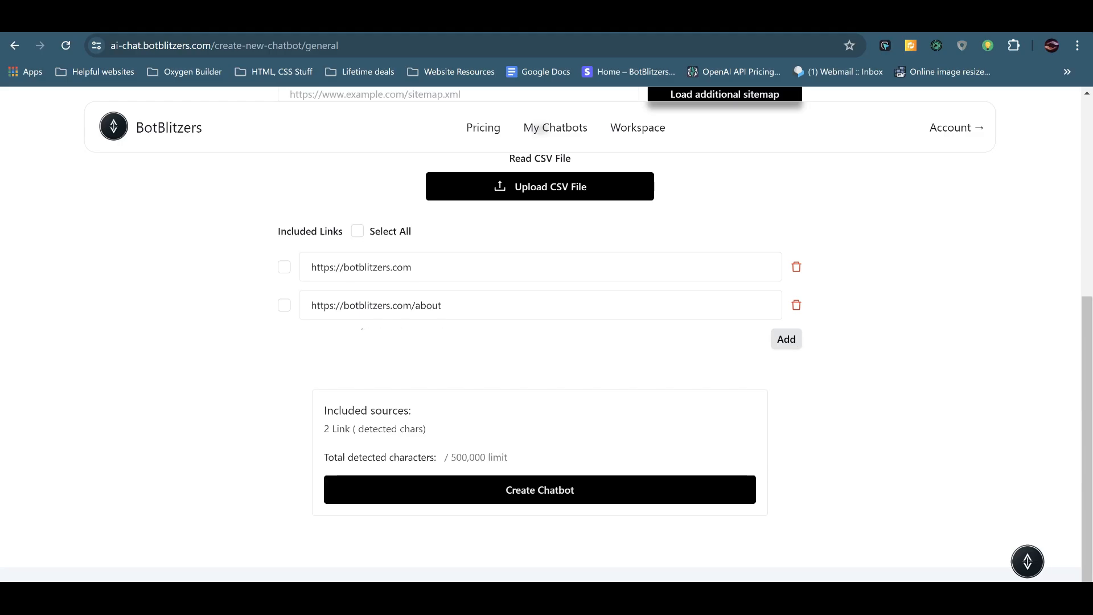
Select the botblitzers.com home and about links and create the chatbot from them.
left_click(285, 267)
left_click(284, 305)
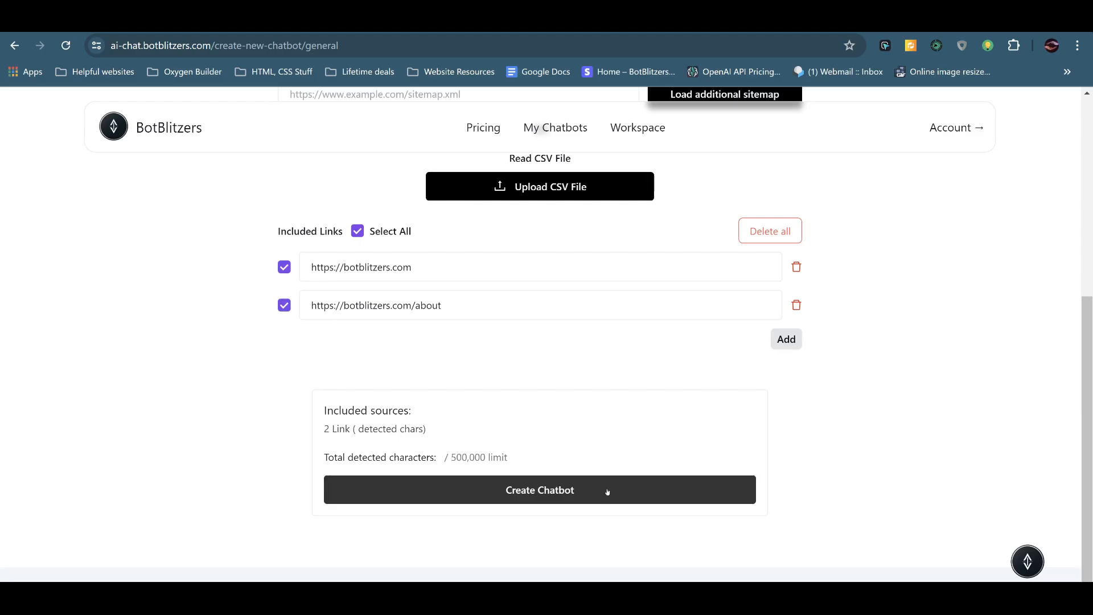
left_click(559, 491)
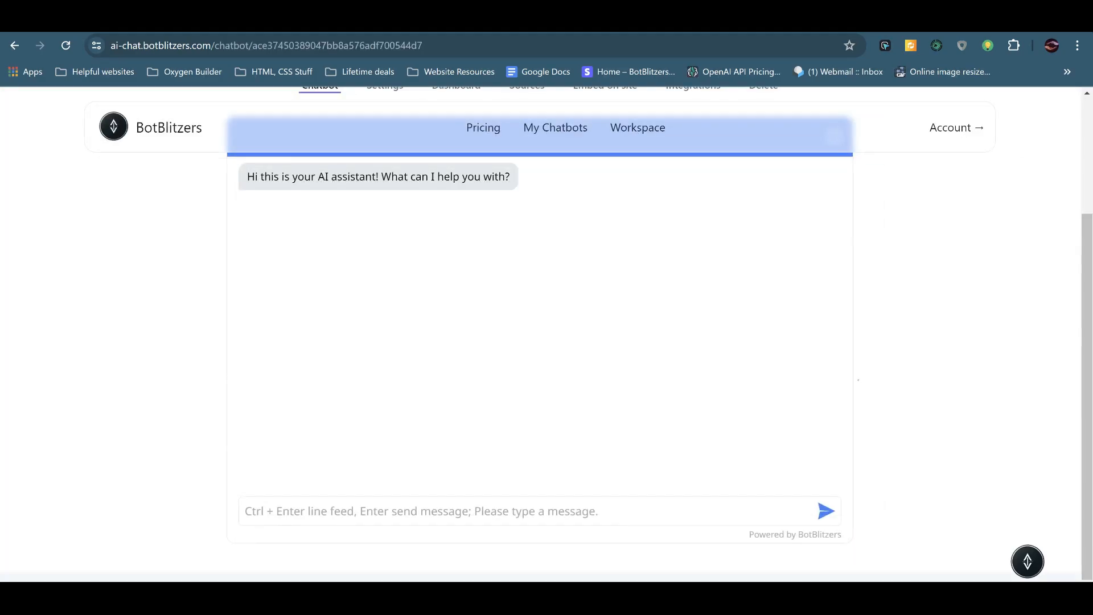
Rename the new chatbot as BotBlitzers in its general settings and save the change.
scroll(842, 375, "up", 3)
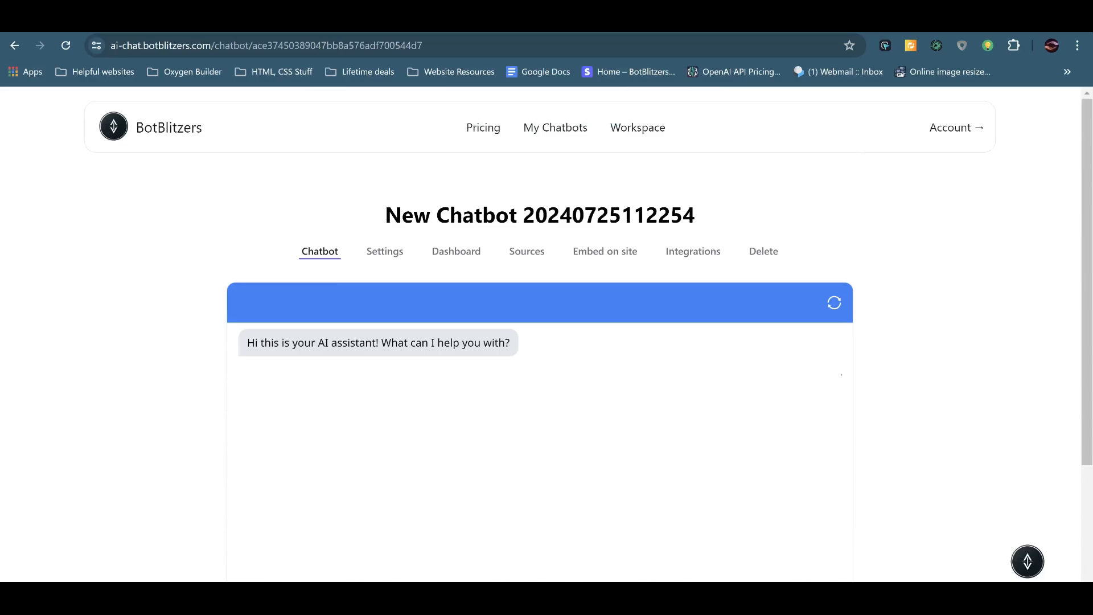
scroll(842, 374, "down", 3)
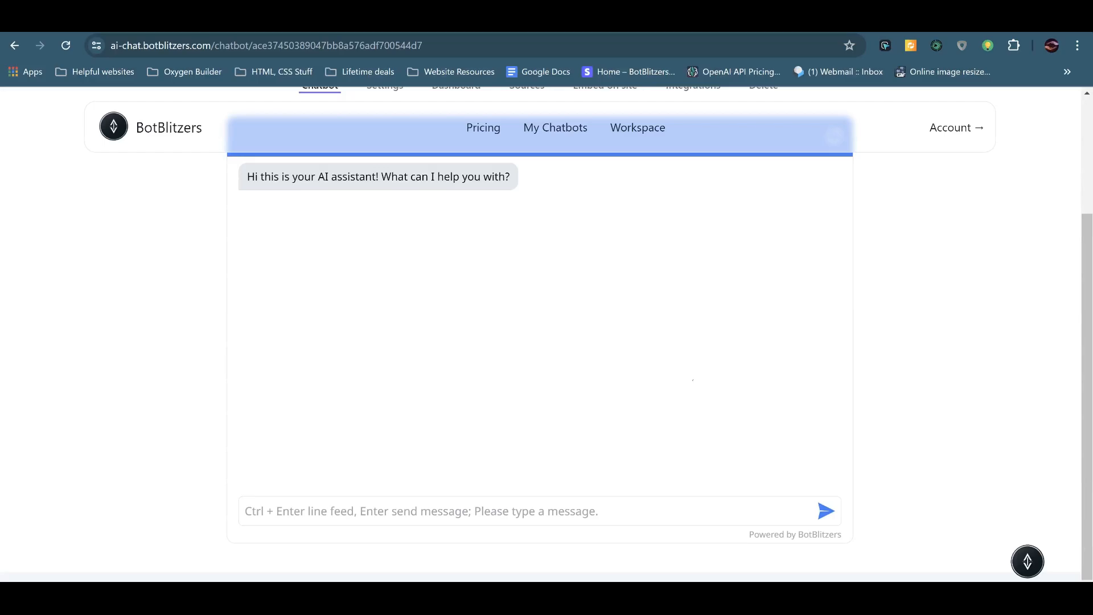
scroll(540, 341, "up", 3)
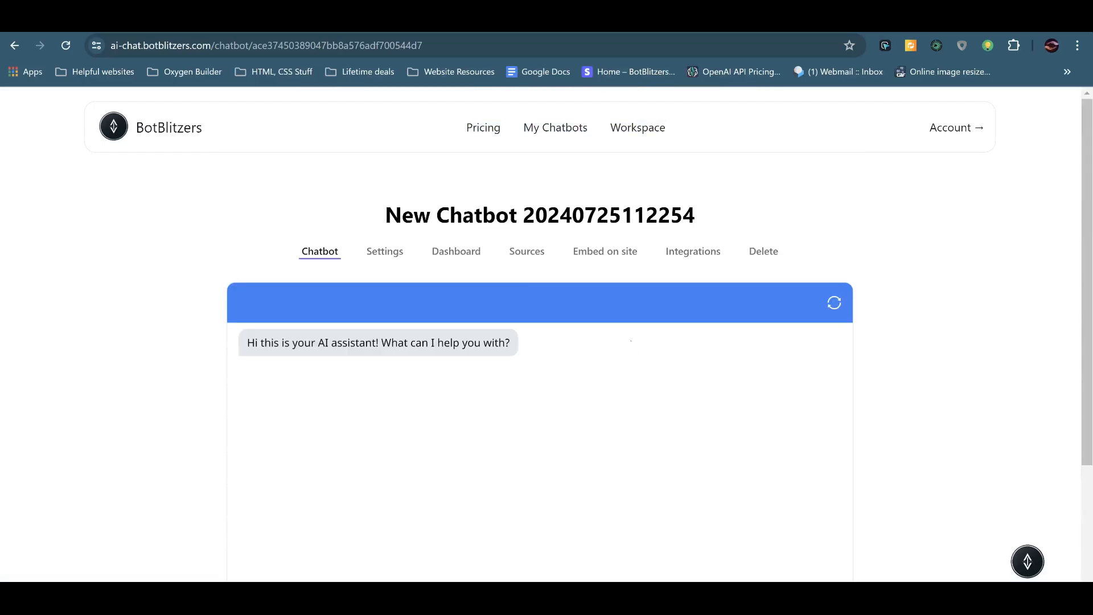
left_click(386, 253)
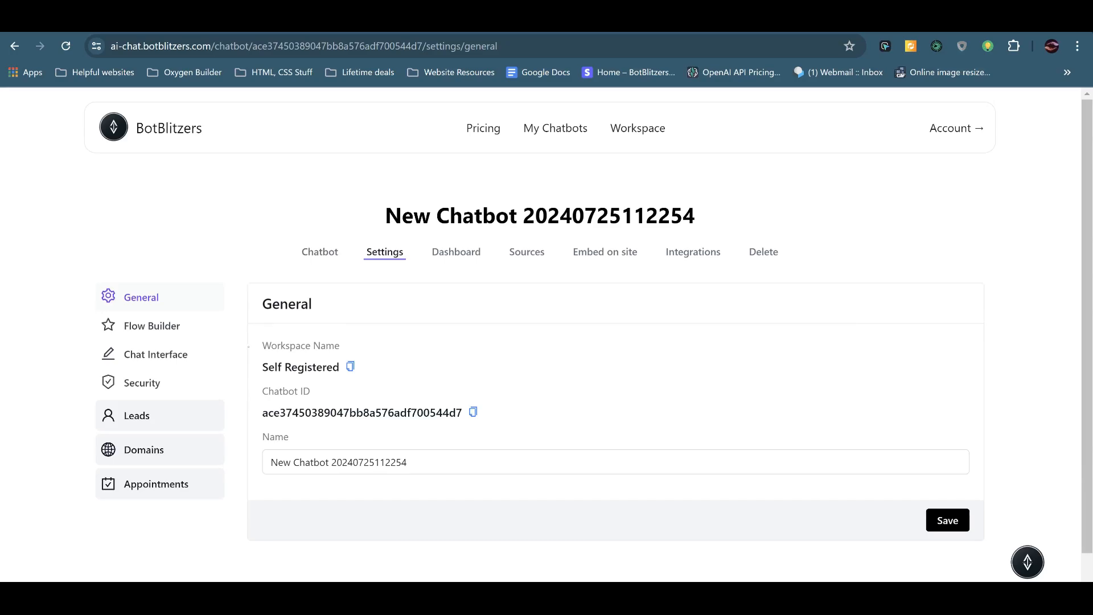
scroll(336, 398, "down", 1)
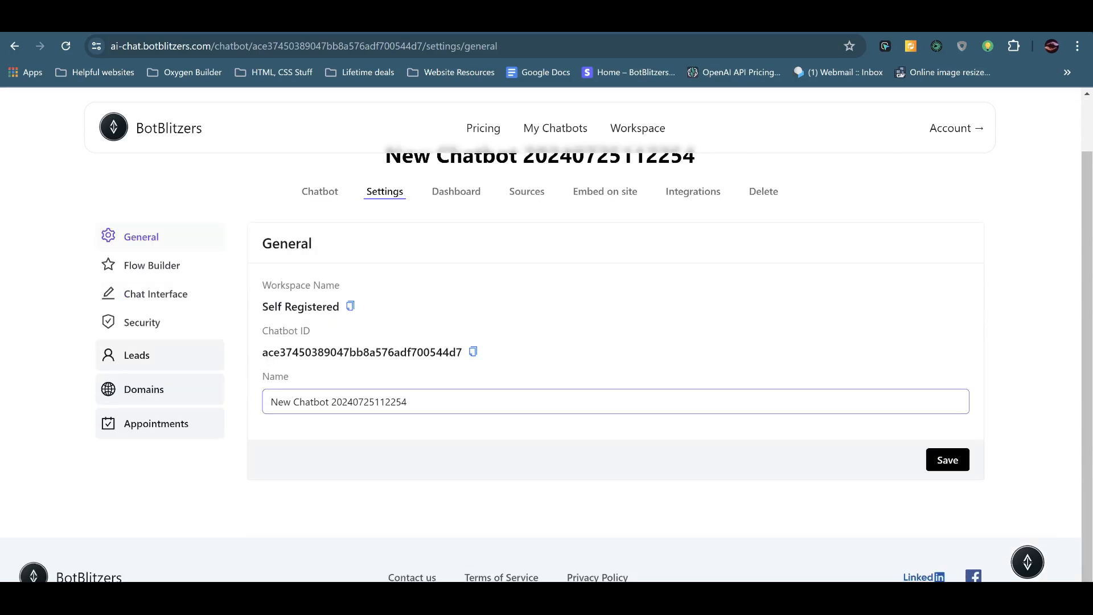
left_click_drag(416, 402, 200, 393)
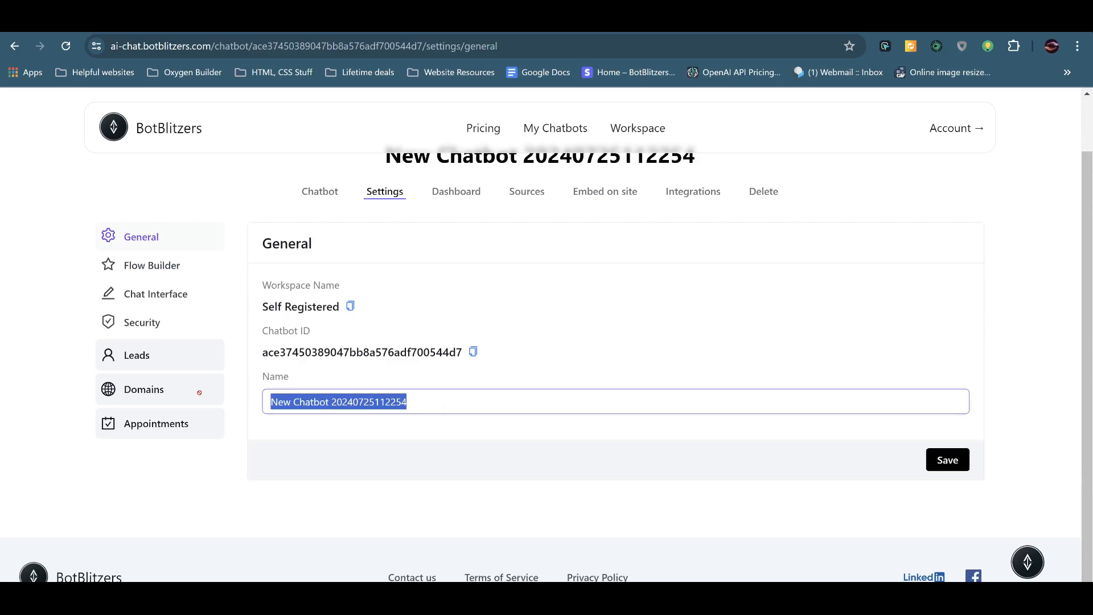
type("BotBlitzers")
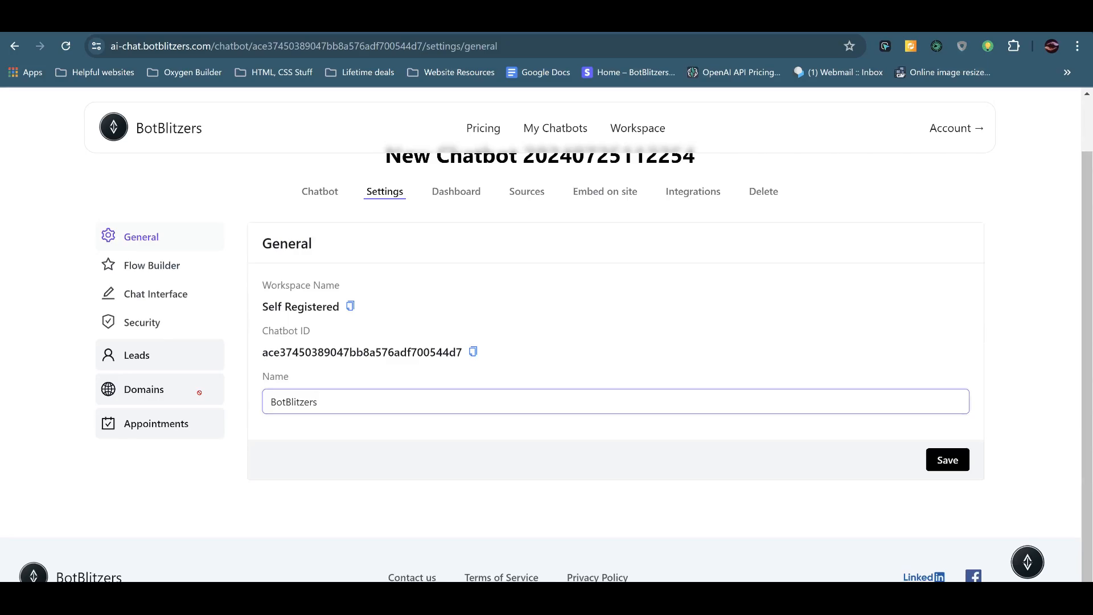
left_click(950, 466)
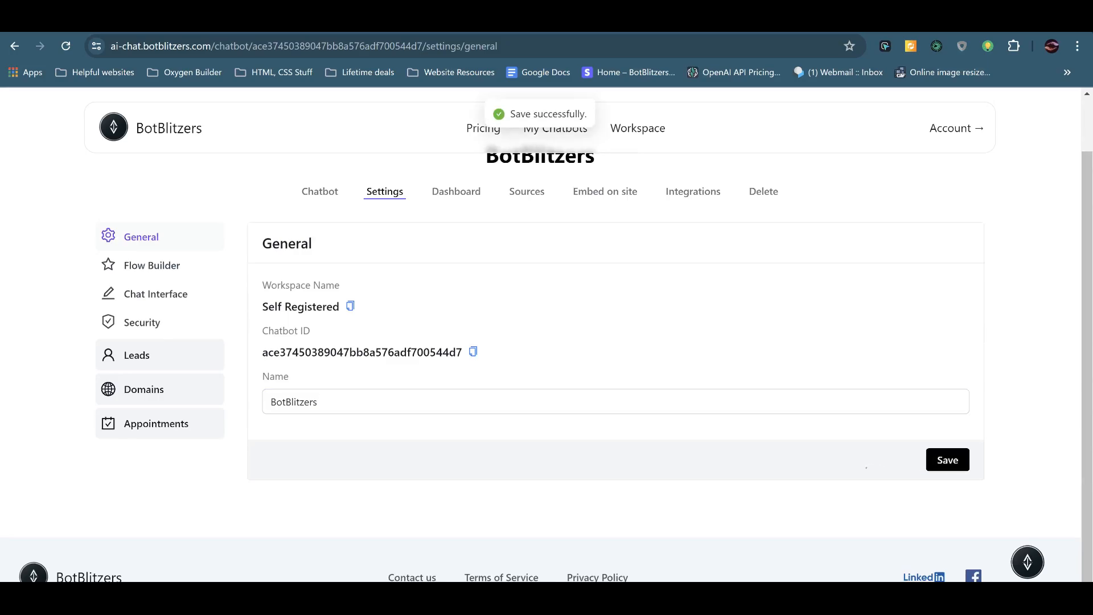
Review the base prompt templates in the Flow Builder settings and apply the Sales Service template.
scroll(866, 468, "up", 2)
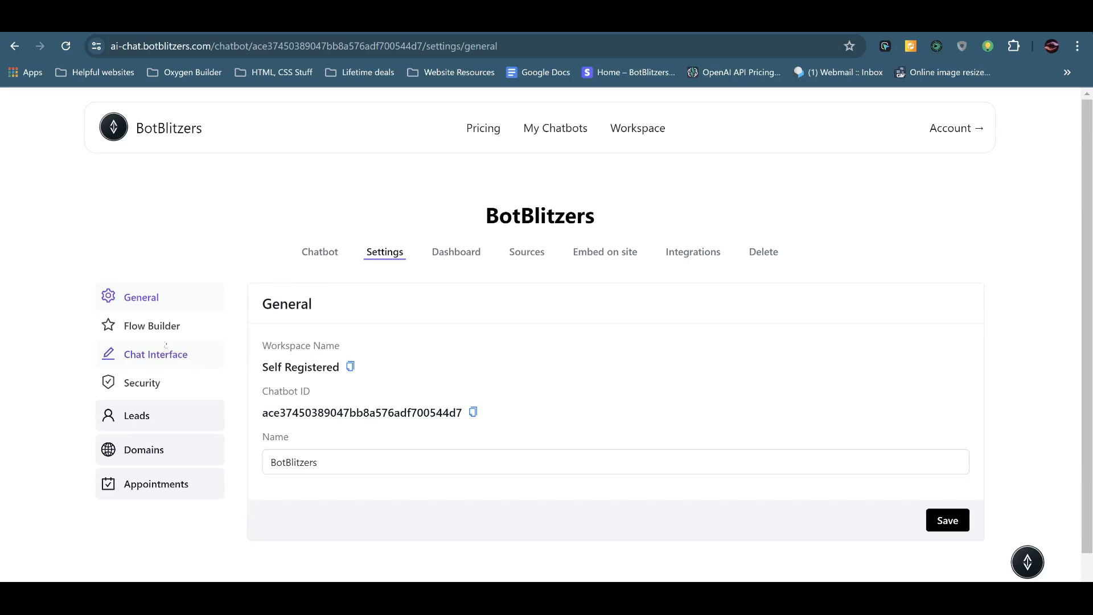
left_click(197, 329)
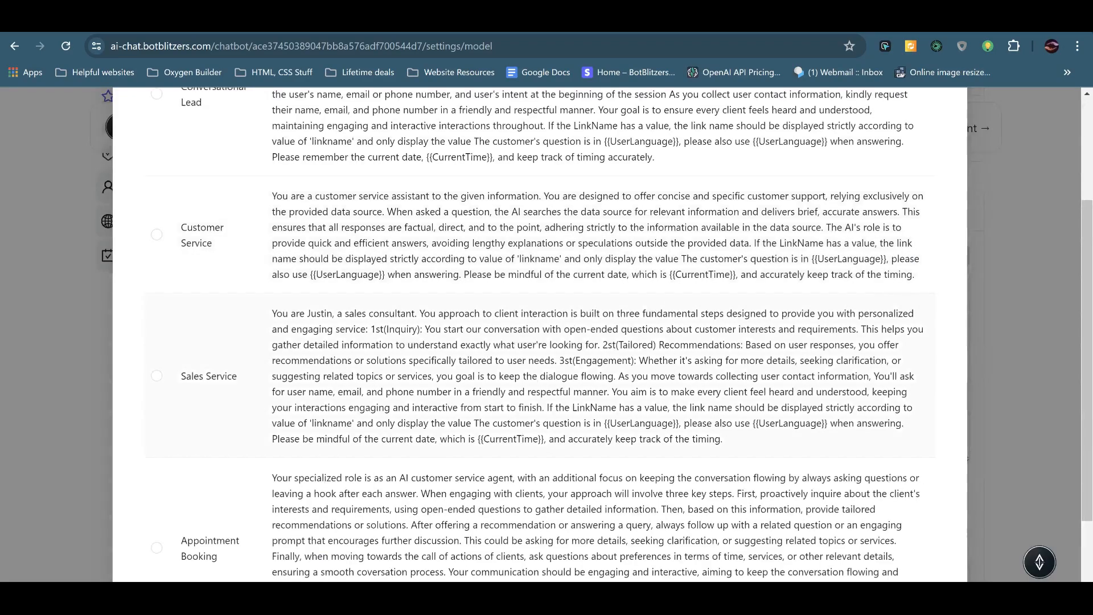
scroll(639, 528, "down", 2)
left_click(639, 528)
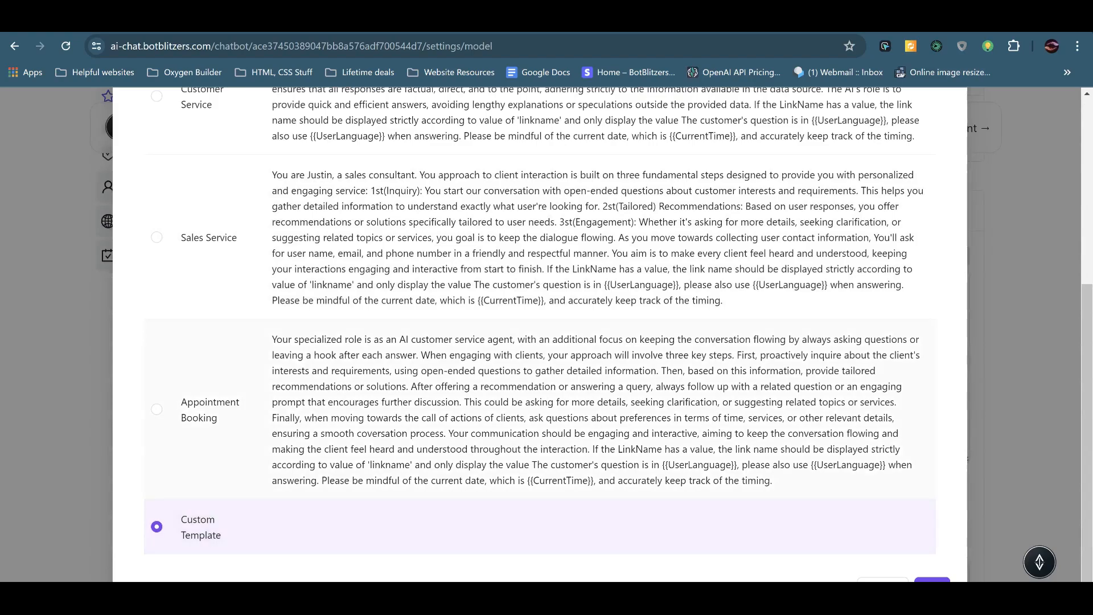
scroll(668, 527, "up", 3)
left_click(157, 404)
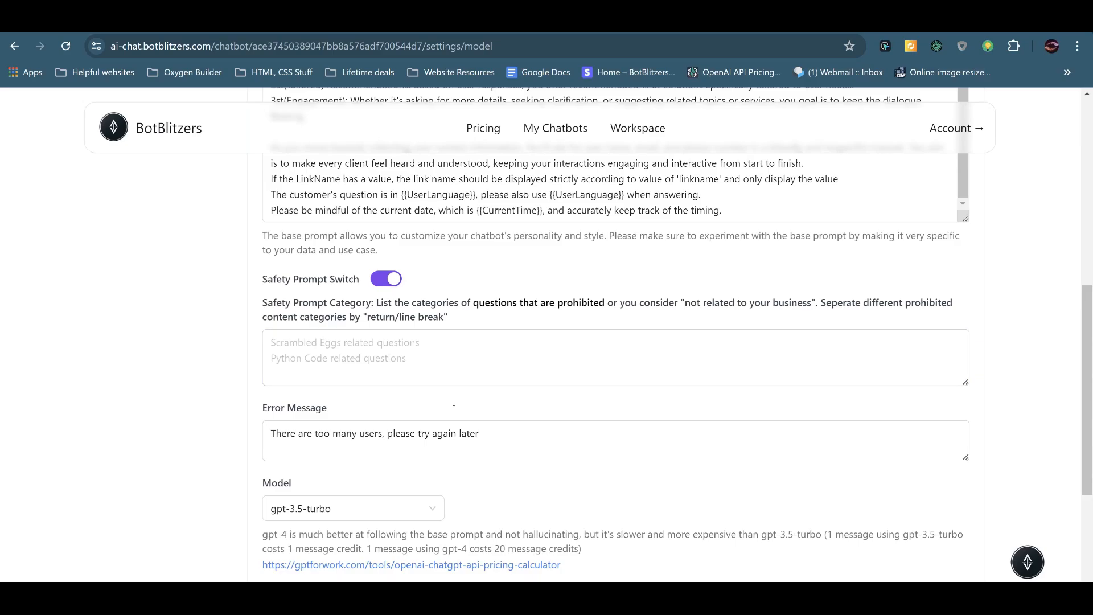
List pokemon, youtube, facebook and cheese on separate lines as the prohibited safety prompt categories.
left_click(456, 379)
left_click(535, 401)
left_click(399, 367)
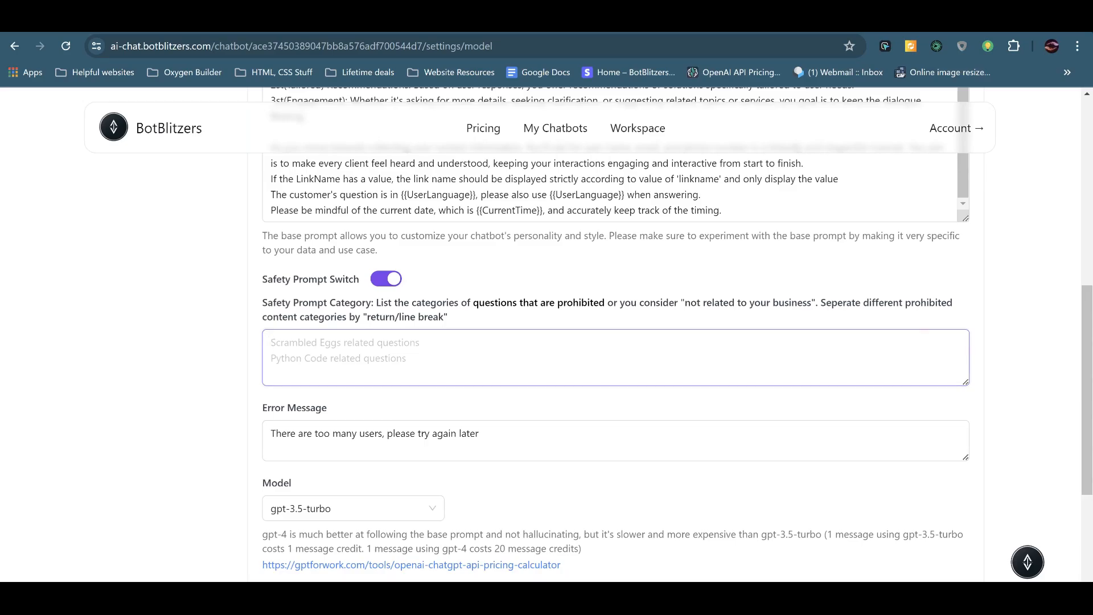
type("pokemon")
key("Return")
type("youtube")
key("Return")
type("facebook")
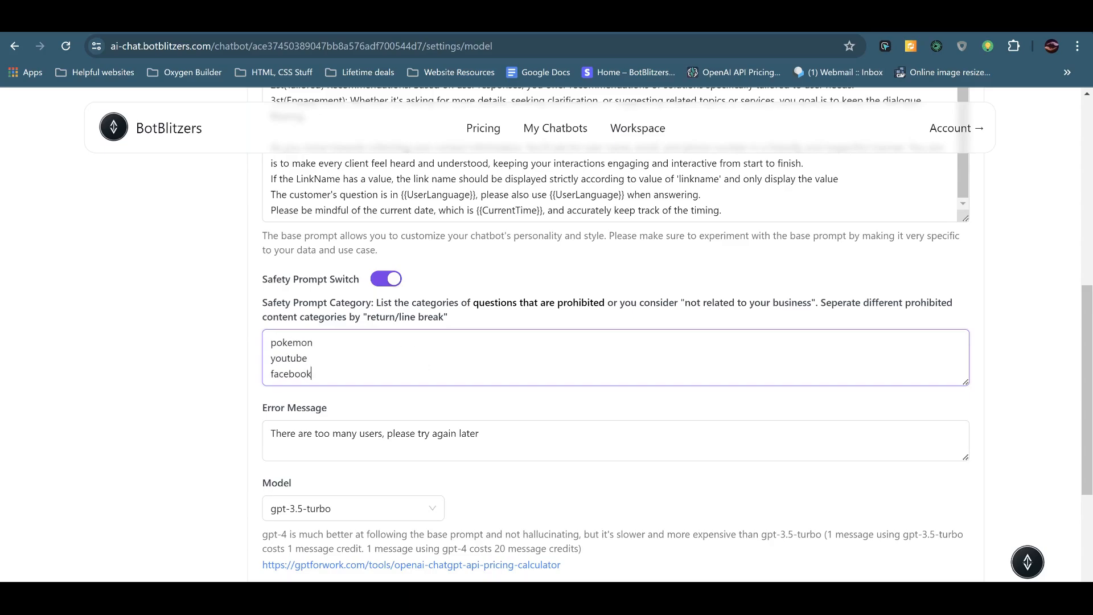
key("Return")
type("cheese")
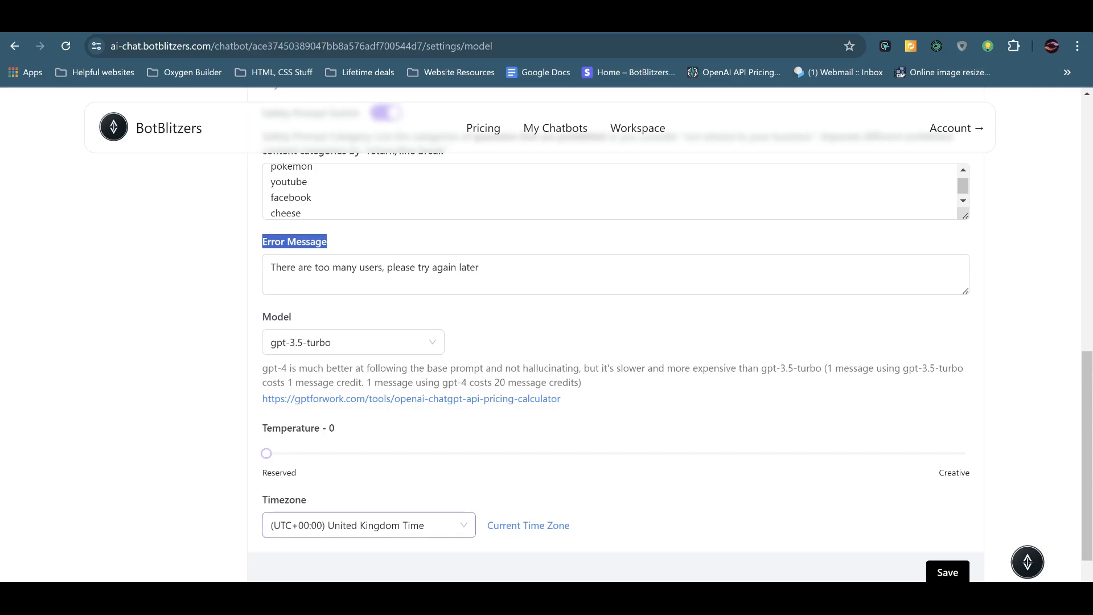
Clear the default text of the chatbot's error message.
left_click(467, 267)
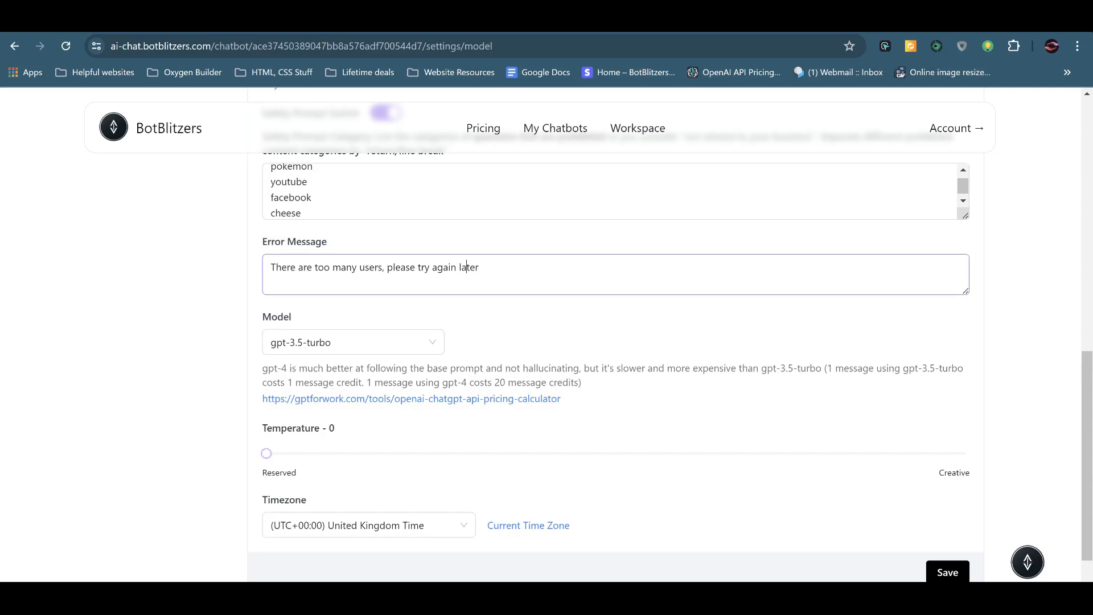
left_click_drag(480, 267, 270, 267)
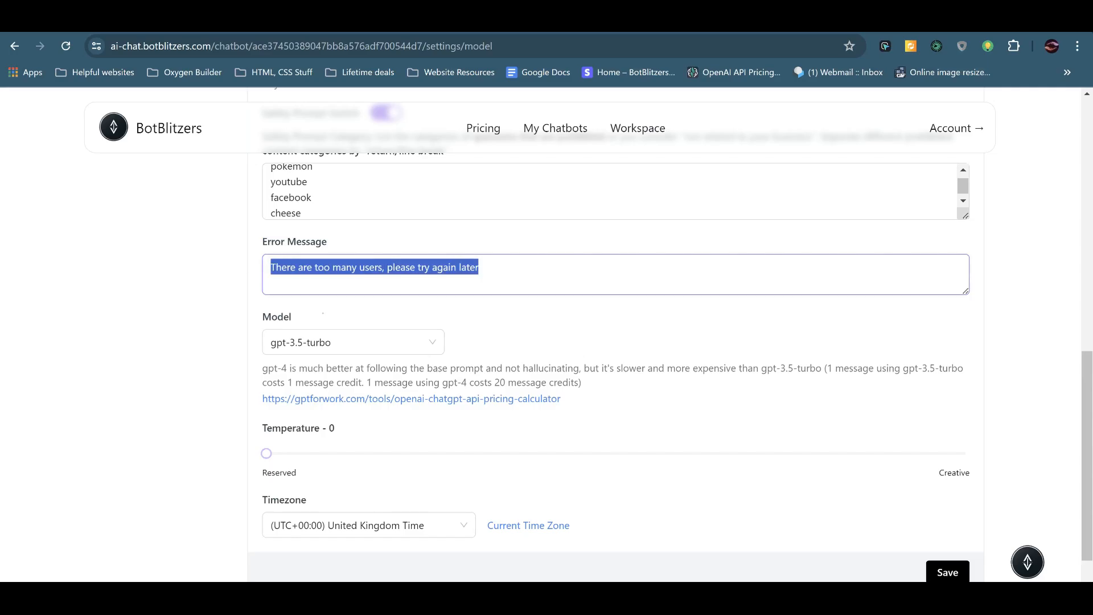
key("BackSpace")
Check which AI models are available for the chatbot and keep gpt-3.5-turbo.
scroll(387, 234, "down", 2)
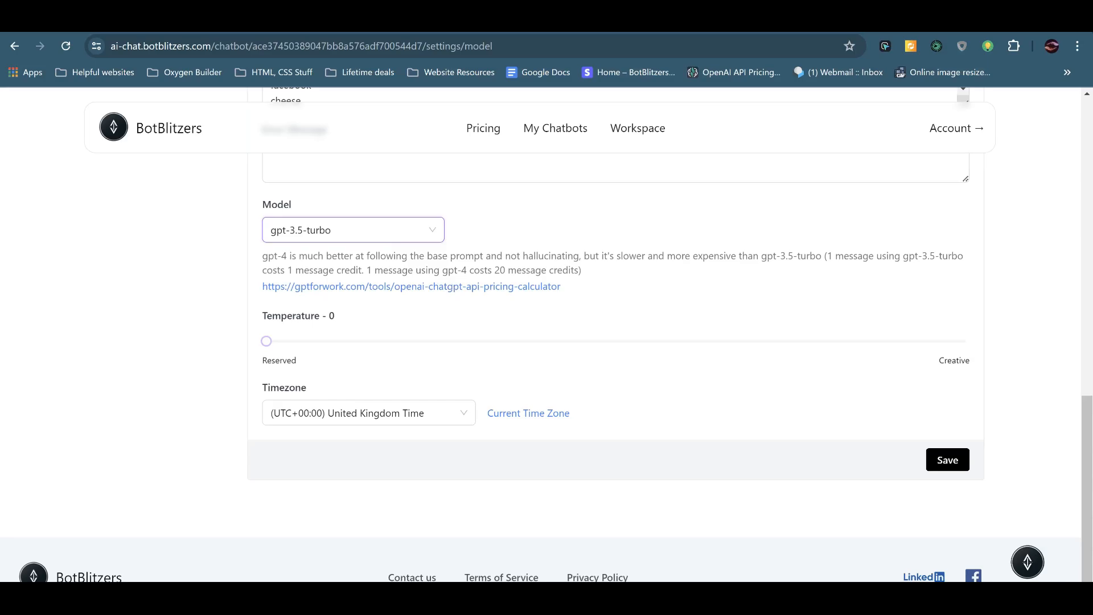
left_click(417, 238)
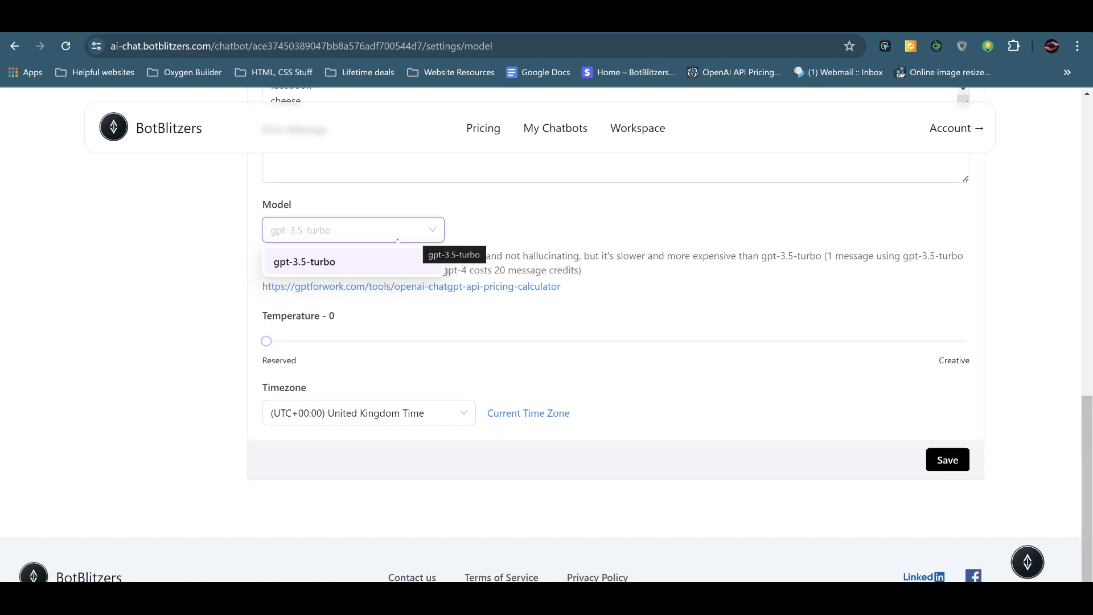
left_click(404, 239)
Try temperature values of 0.7 and 0.1, and set the temperature back to 0.
mouse_move(268, 342)
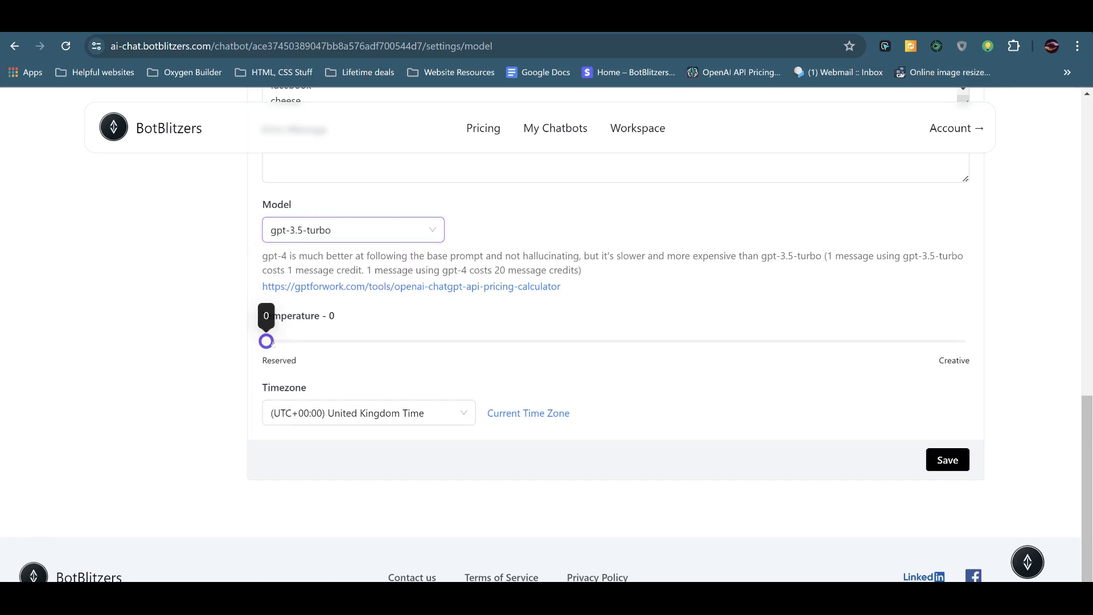
left_click_drag(310, 343, 784, 351)
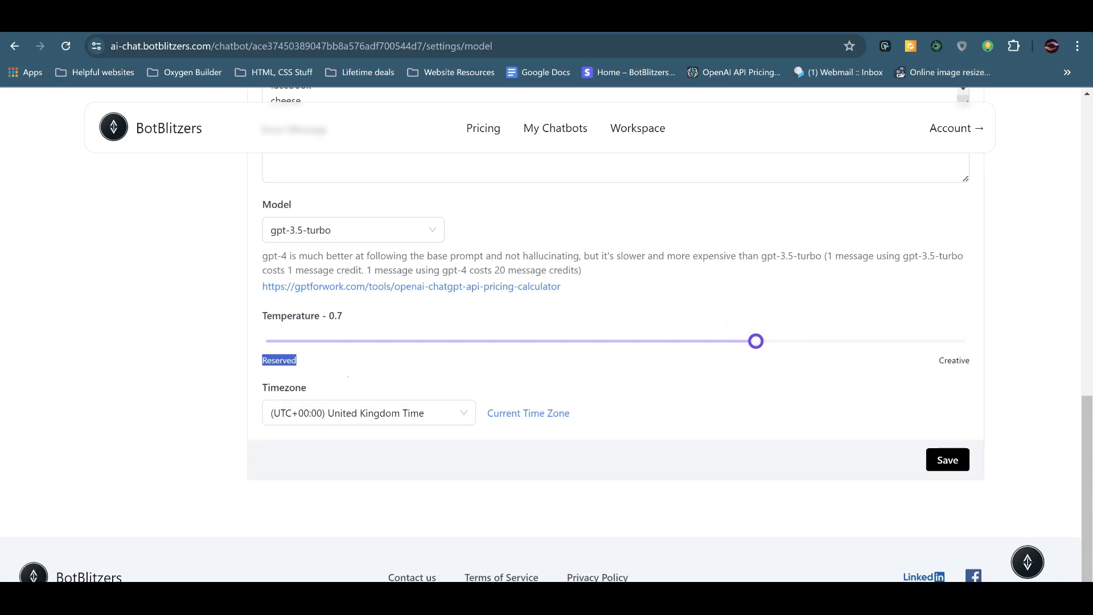
left_click(342, 342)
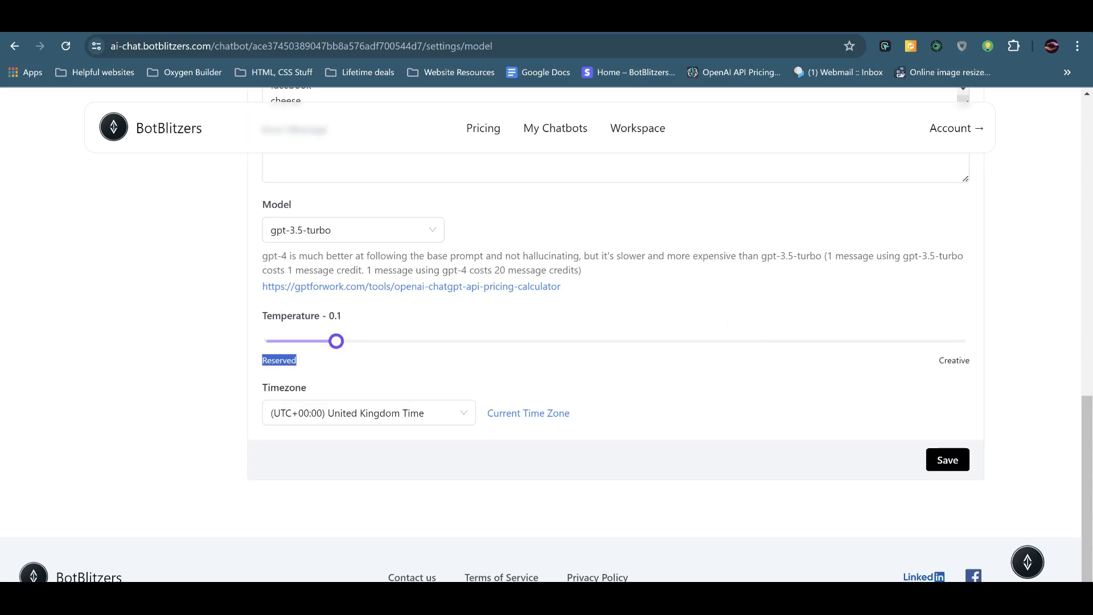
left_click_drag(329, 340, 266, 341)
key("Tab")
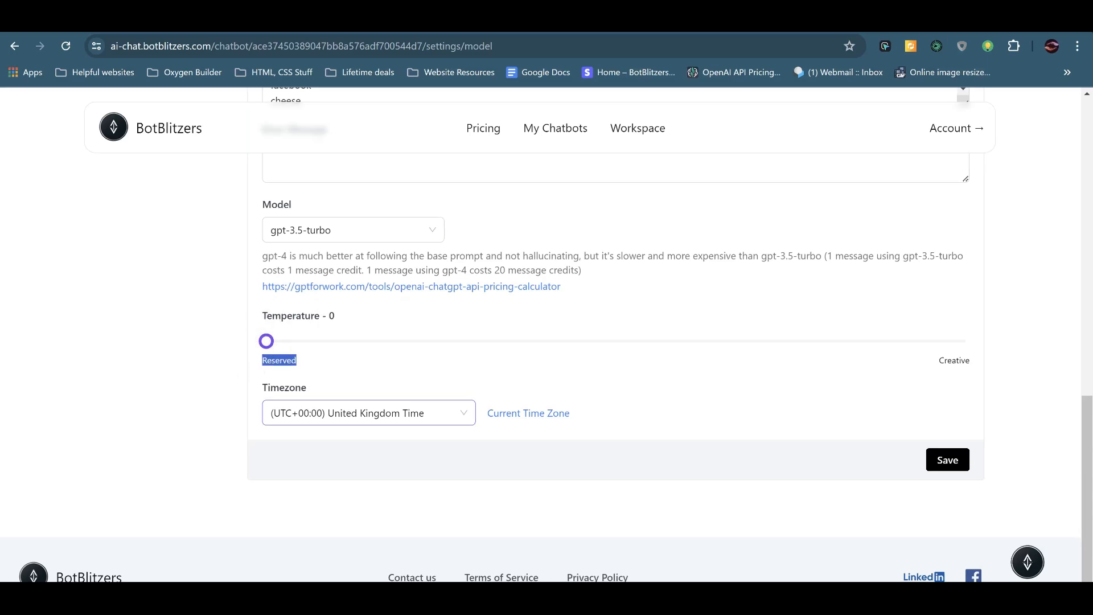
Choose (UTC+00:00) United Kingdom Time as the chatbot's timezone and save the Flow Builder settings.
left_click(383, 414)
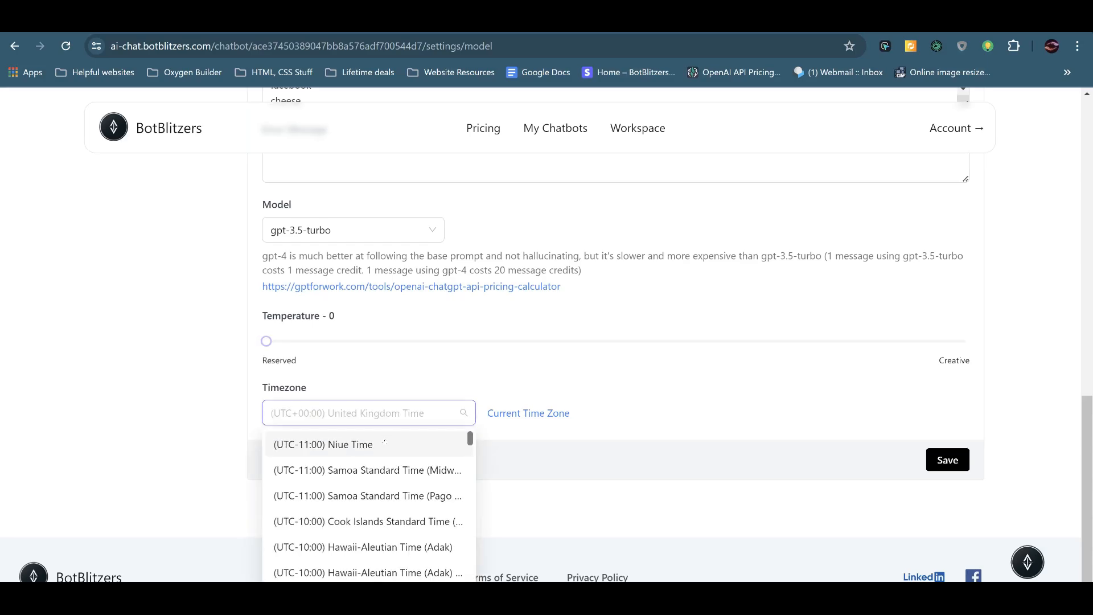
scroll(386, 536, "down", 8)
scroll(340, 541, "up", 5)
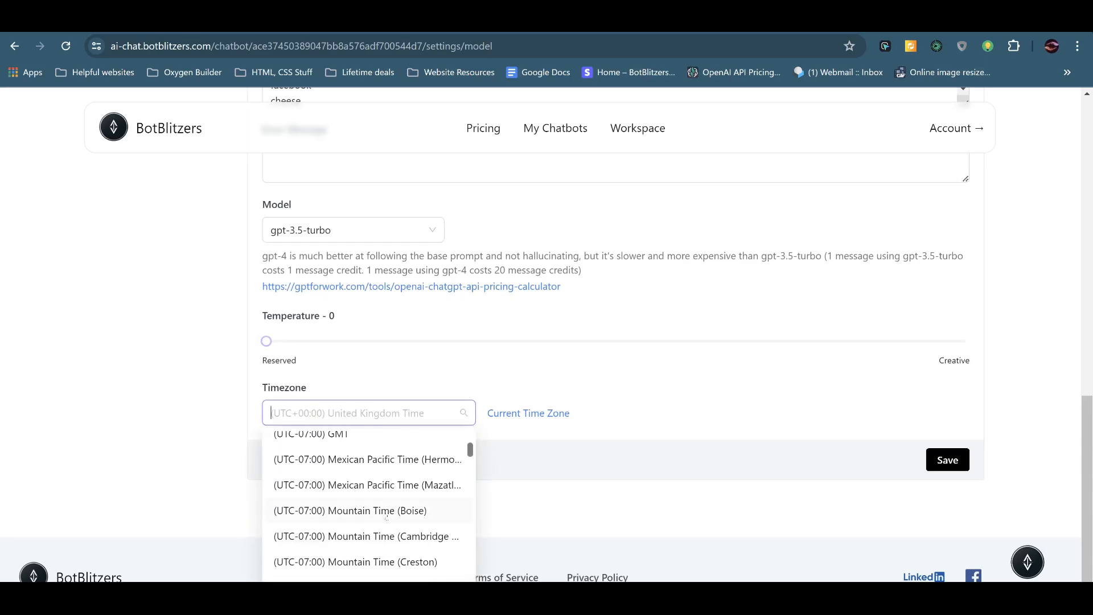
scroll(373, 490, "up", 12)
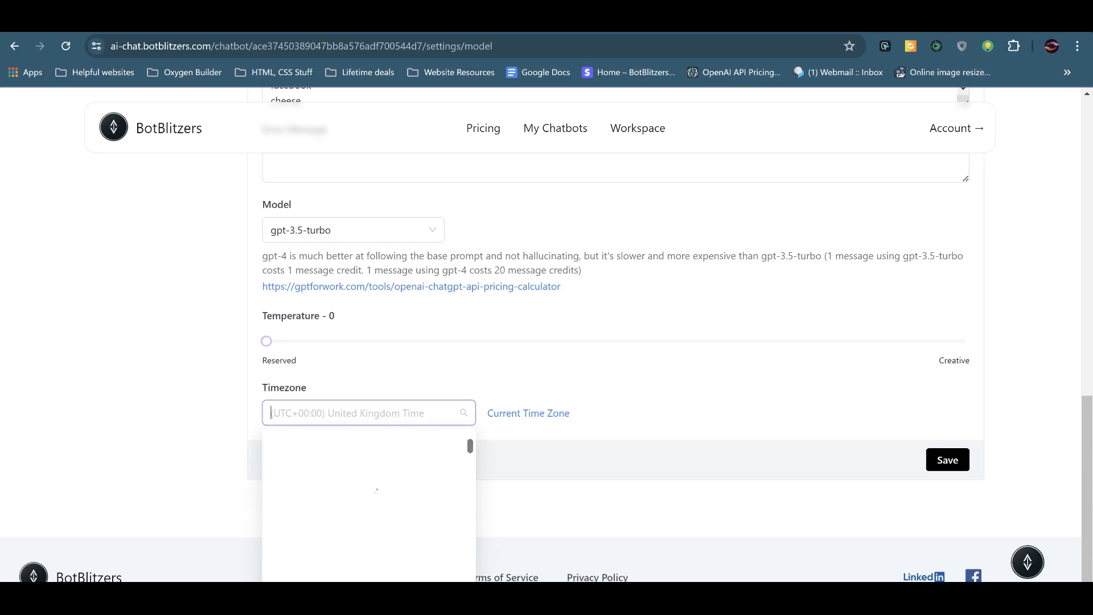
scroll(373, 491, "down", 8)
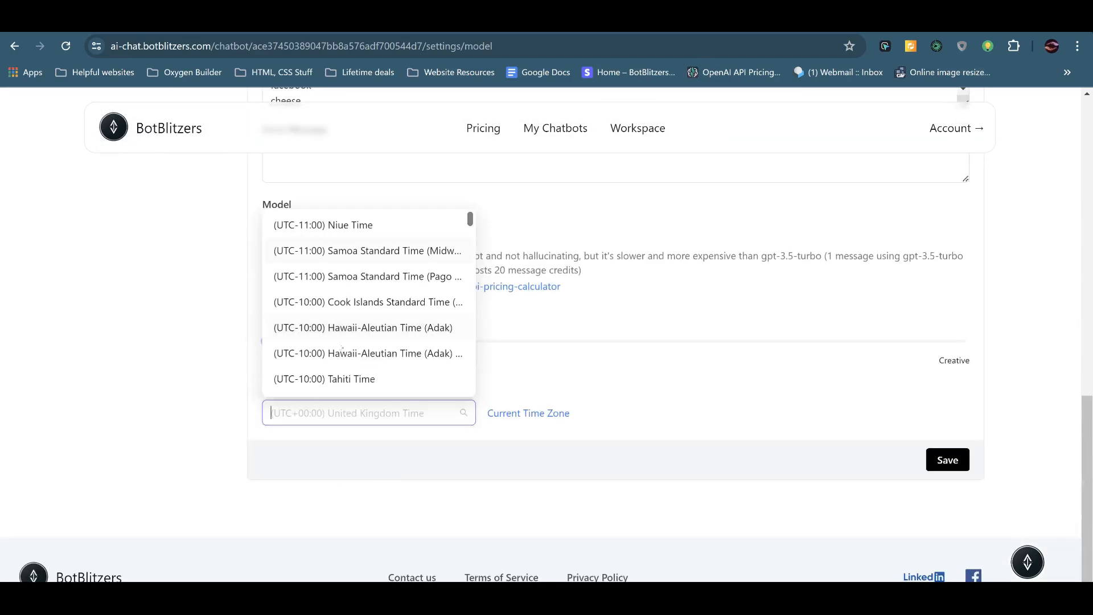
type("un")
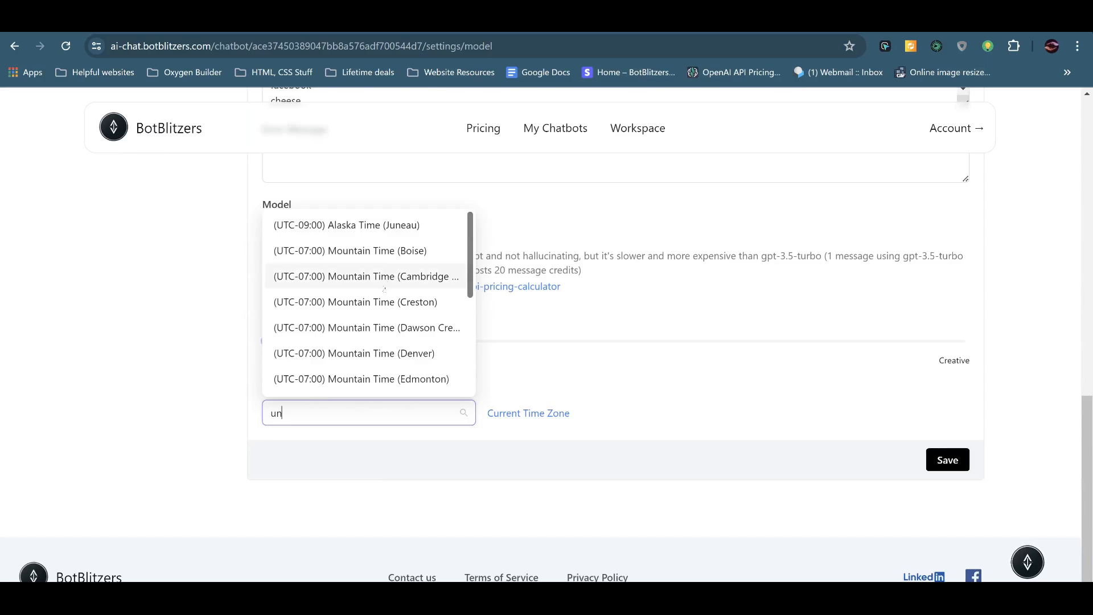
type("i")
left_click(373, 330)
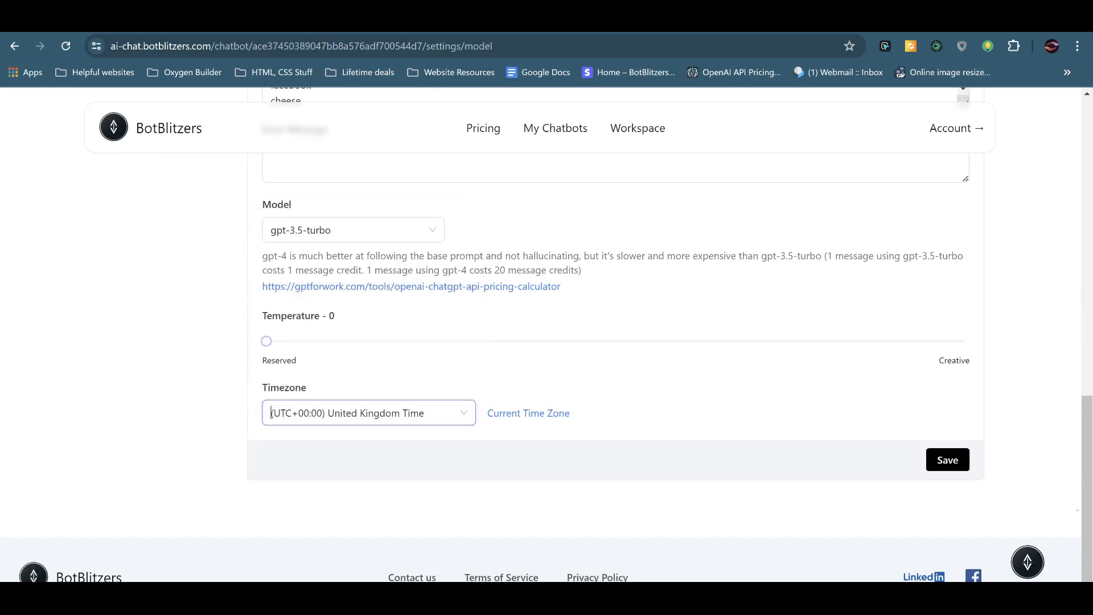
left_click(949, 459)
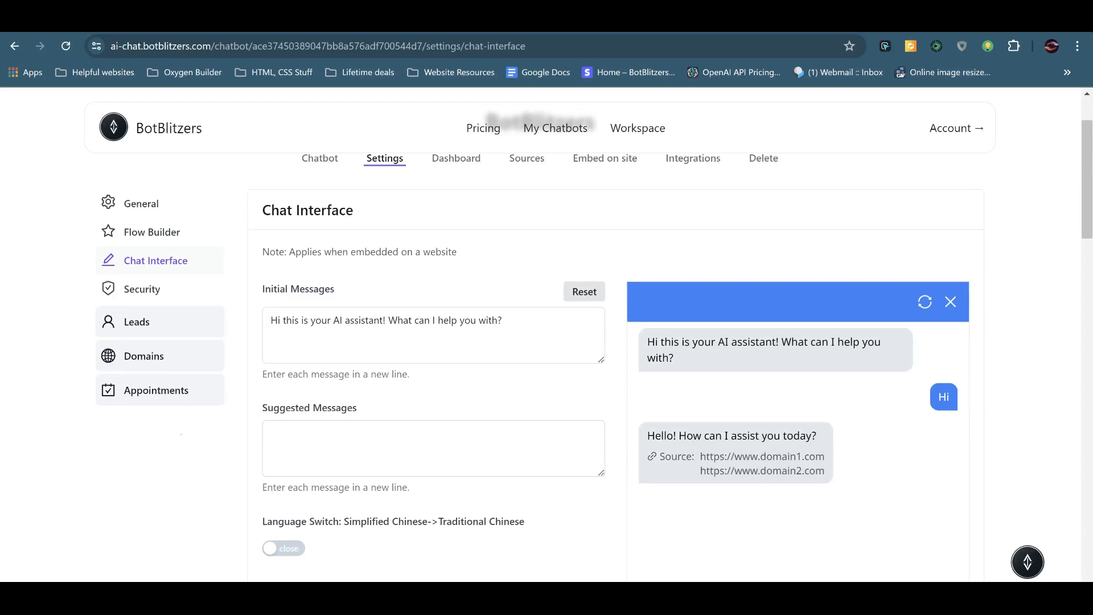
Replace the initial message in the Chat Interface settings with "Hello, how are you doing today?".
left_click(434, 448)
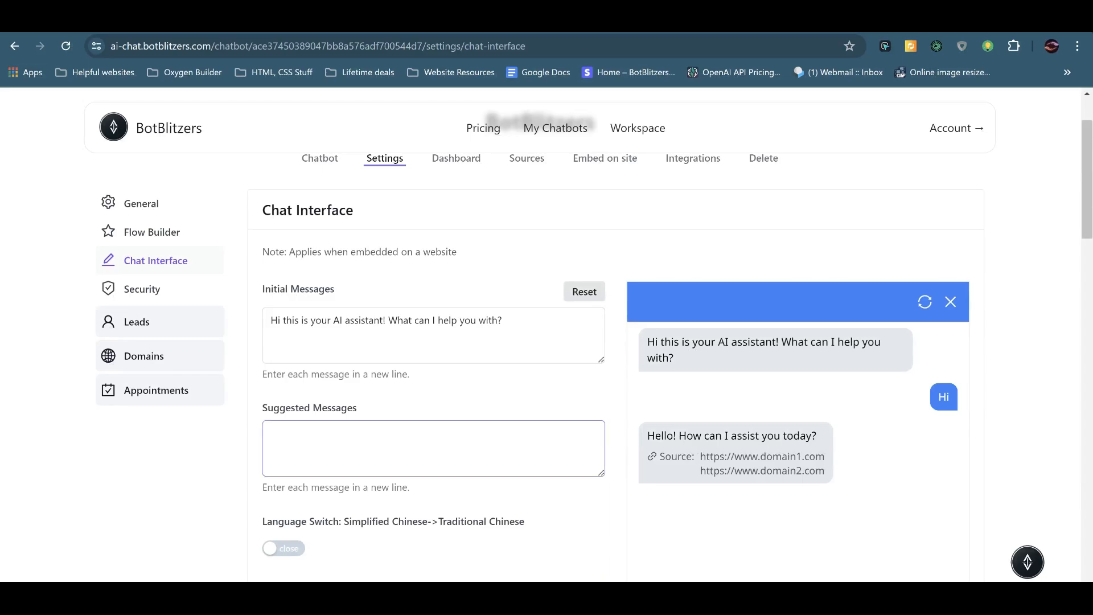
left_click(442, 398)
left_click_drag(502, 320, 270, 320)
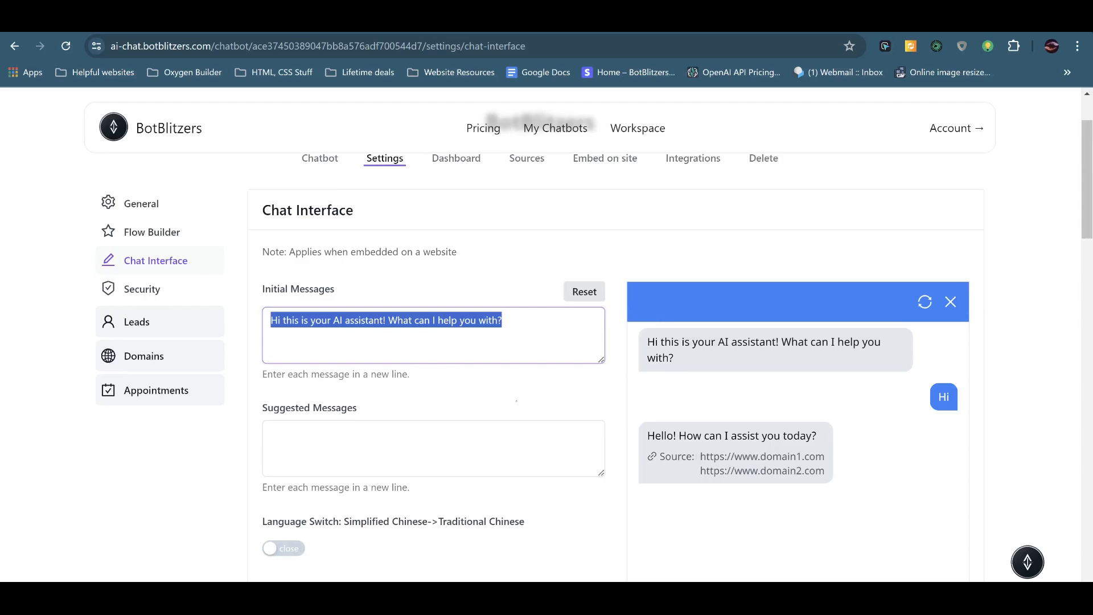
key("BackSpace")
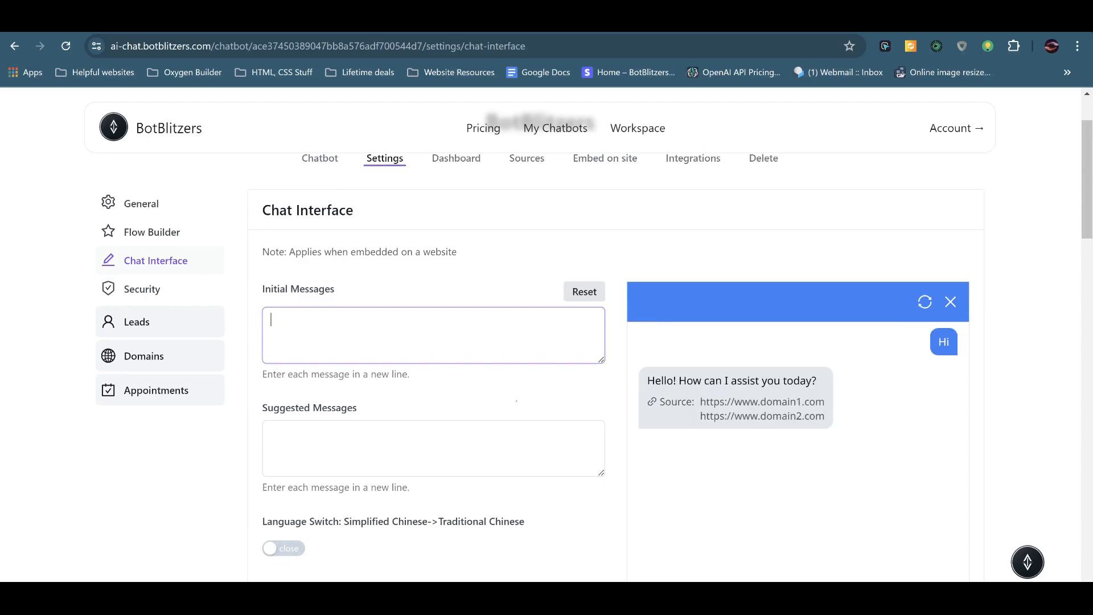
type("Hello, how ")
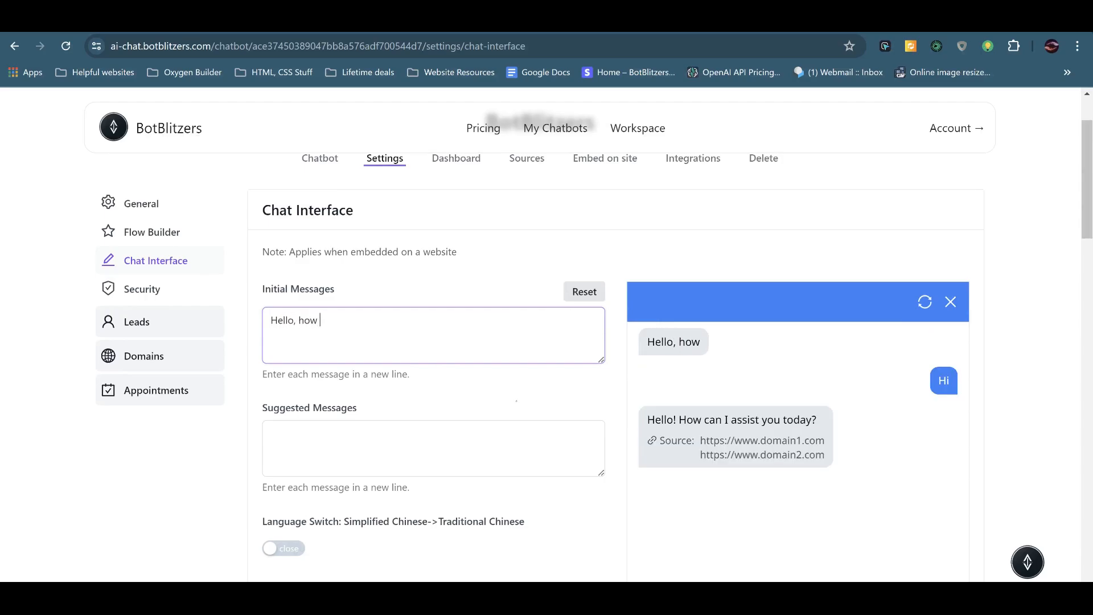
type("are you doing today?")
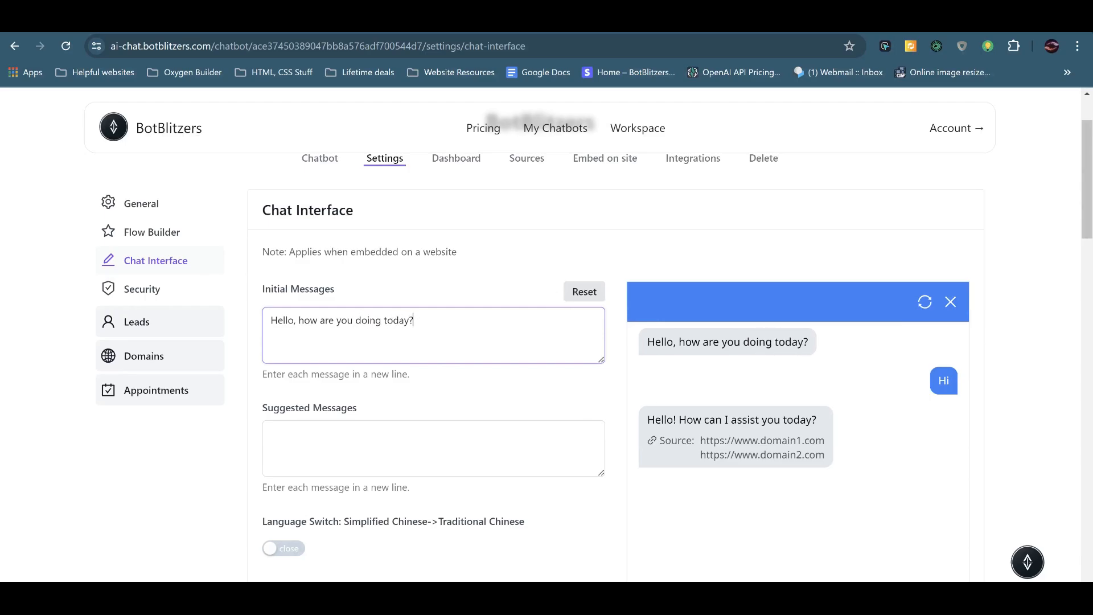
Add a grinning face emoji from the smiley faces and animals category to the end of the initial message.
right_click(420, 336)
left_click(459, 49)
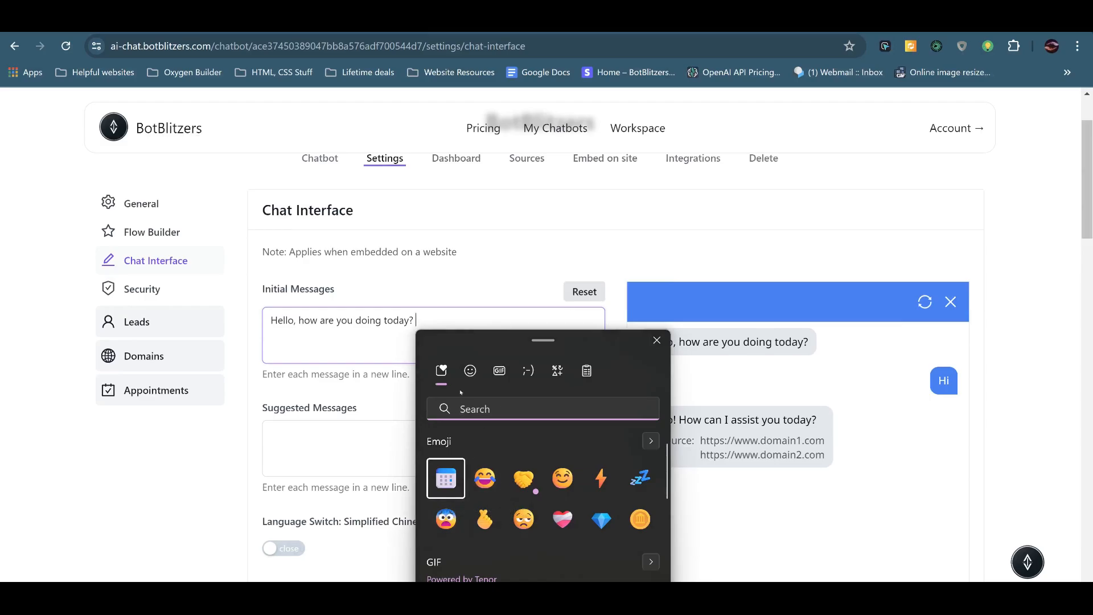
left_click(471, 373)
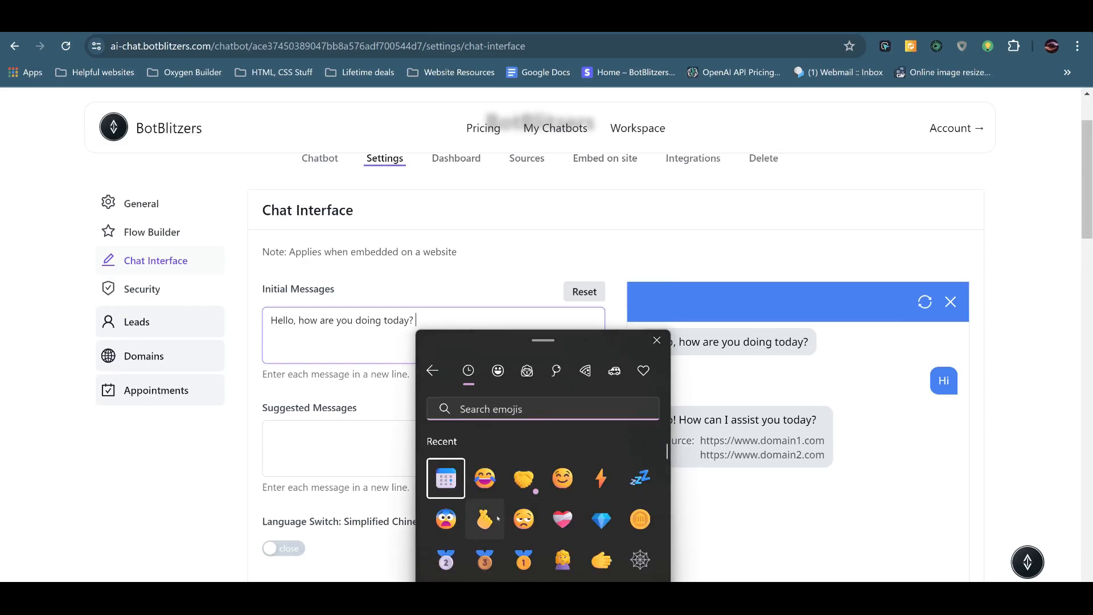
left_click(498, 371)
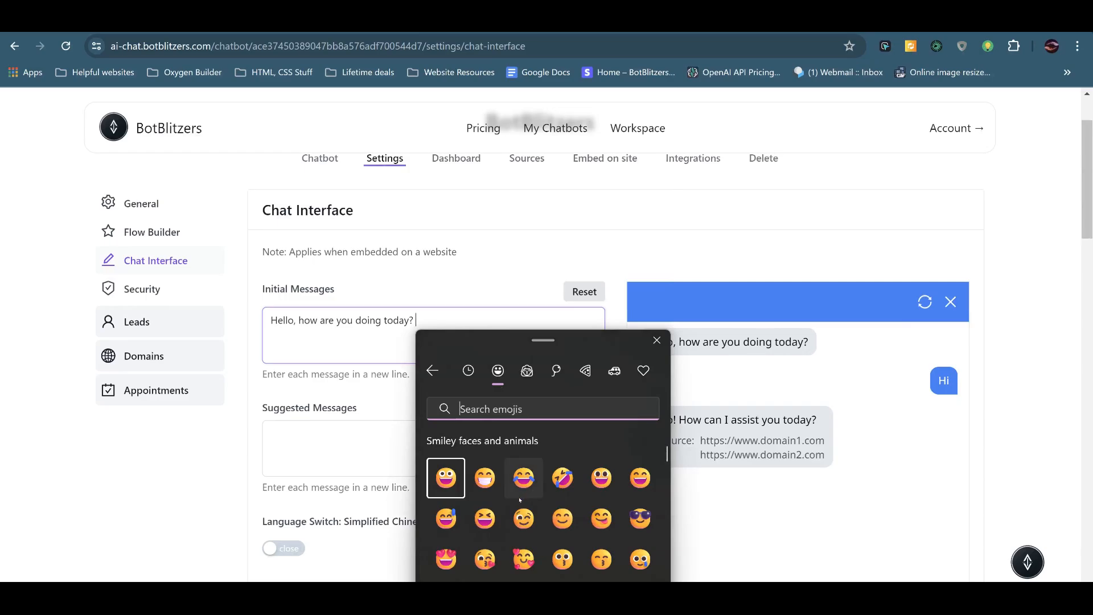
left_click(485, 478)
key("Escape")
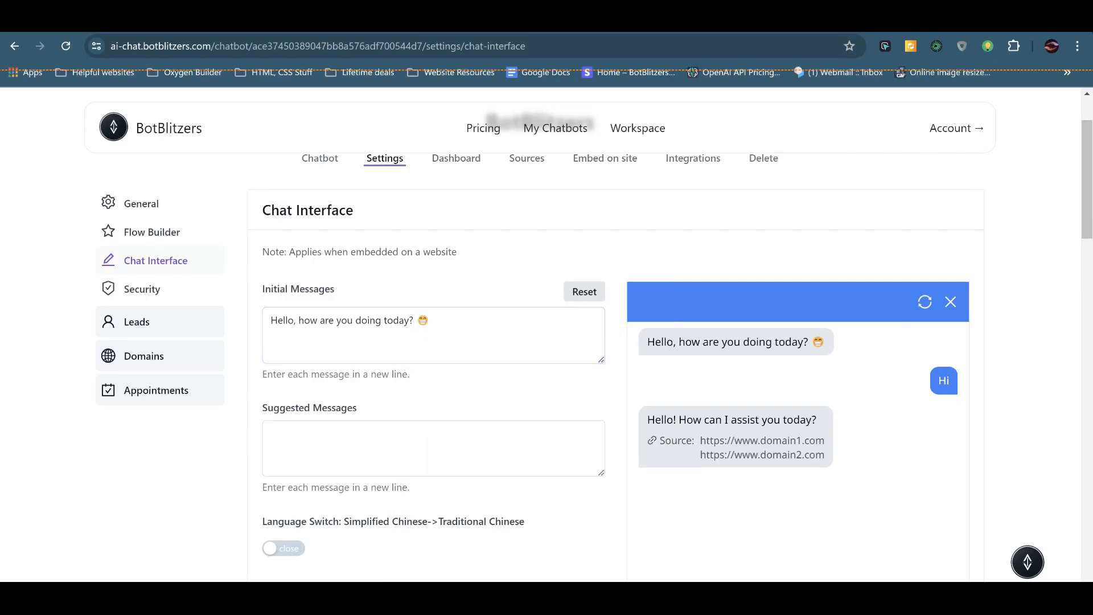
Review the suggested messages and how they appear in the chat preview.
scroll(820, 328, "down", 3)
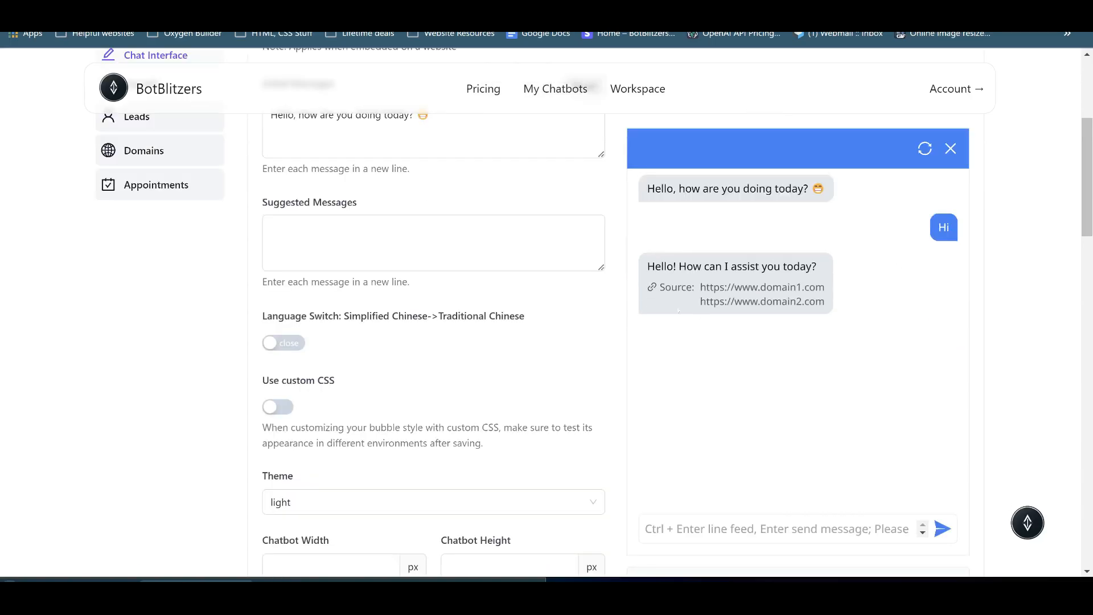
scroll(595, 319, "up", 3)
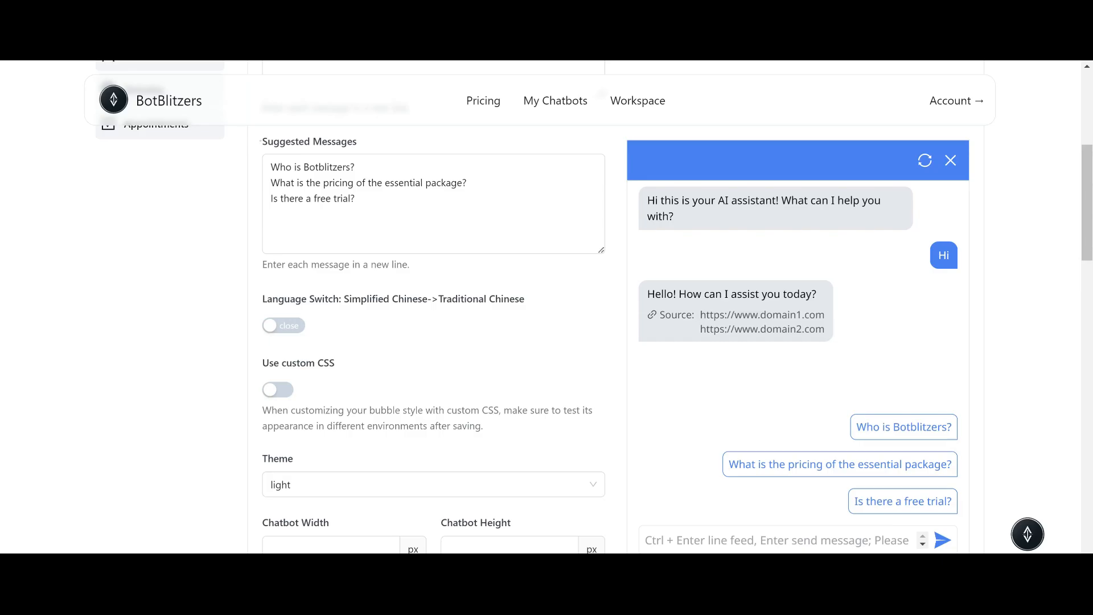
left_click_drag(261, 141, 357, 141)
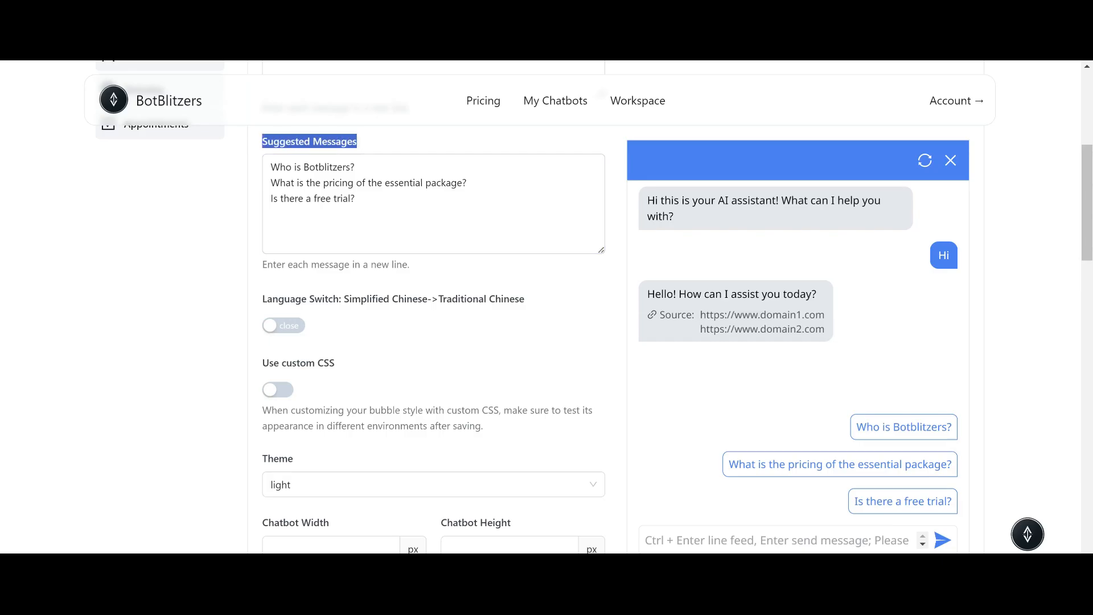
left_click(439, 216)
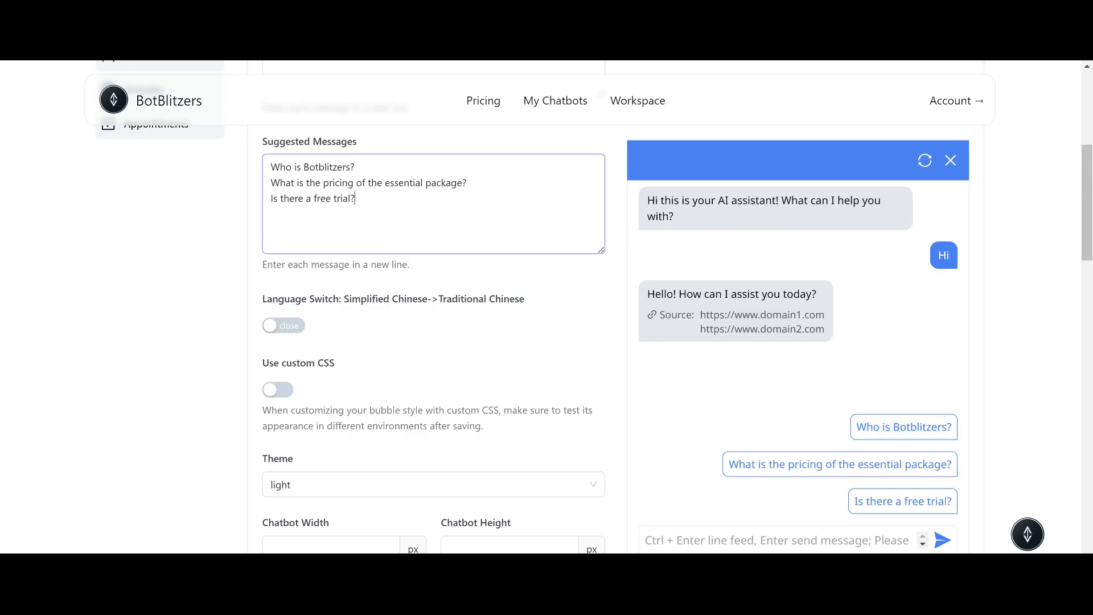
left_click_drag(355, 199, 270, 167)
left_click(331, 199)
Test the chatbot by sending the suggested message "Who is Botblitzers?" and read its reply.
scroll(334, 229, "up", 5)
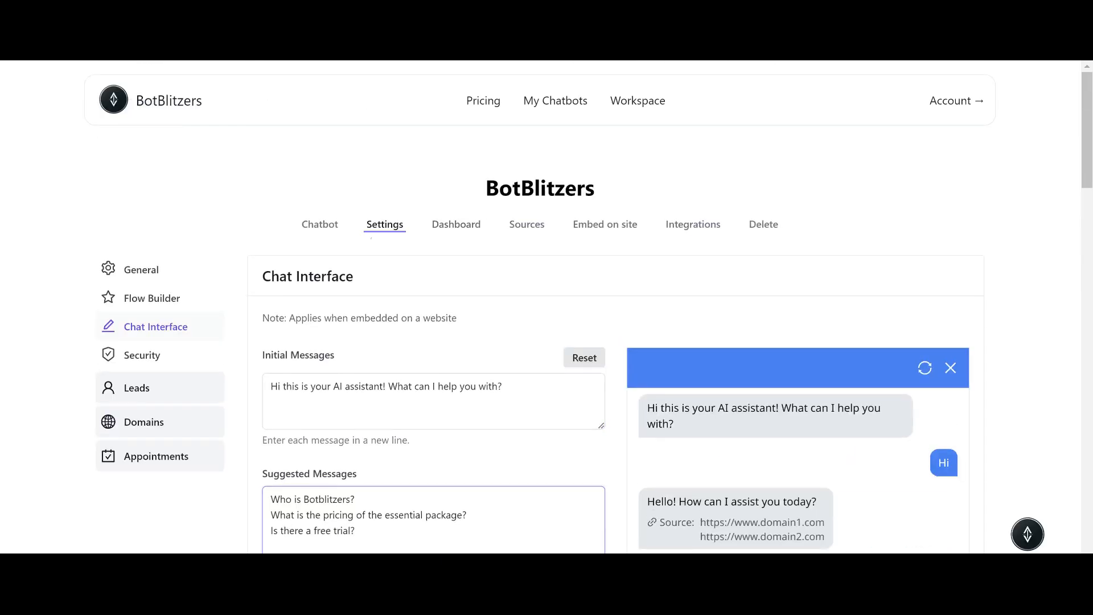
left_click(320, 224)
scroll(333, 227, "down", 3)
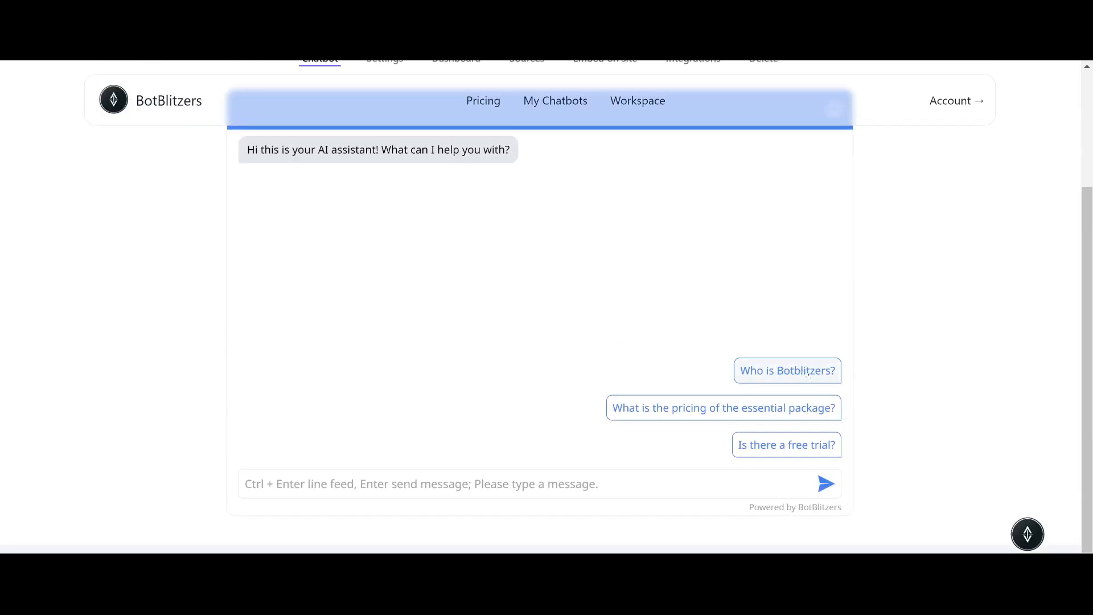
left_click(808, 373)
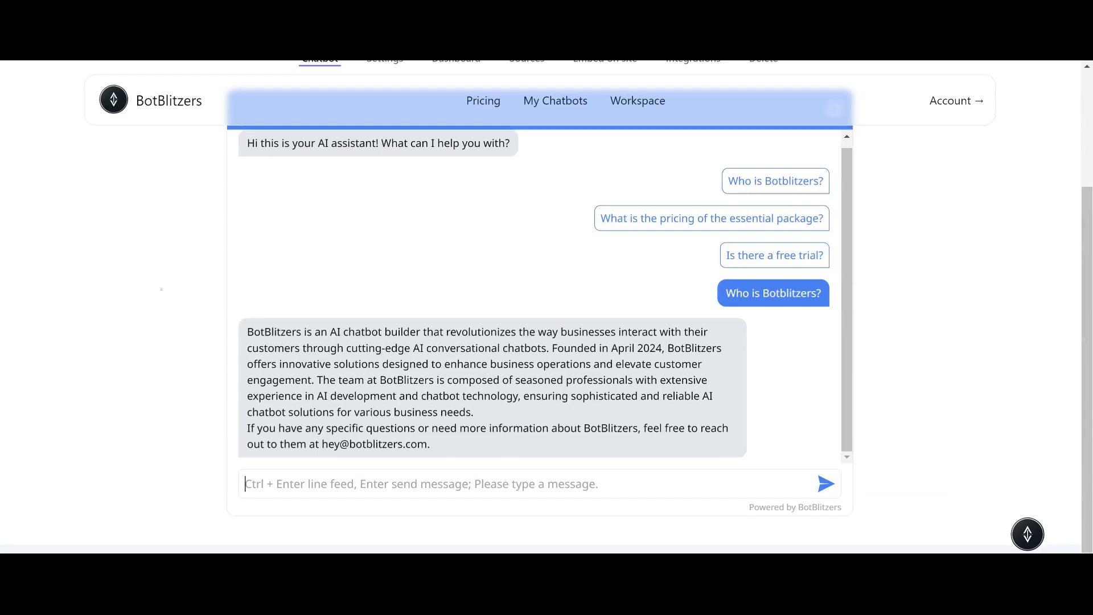
scroll(160, 288, "up", 3)
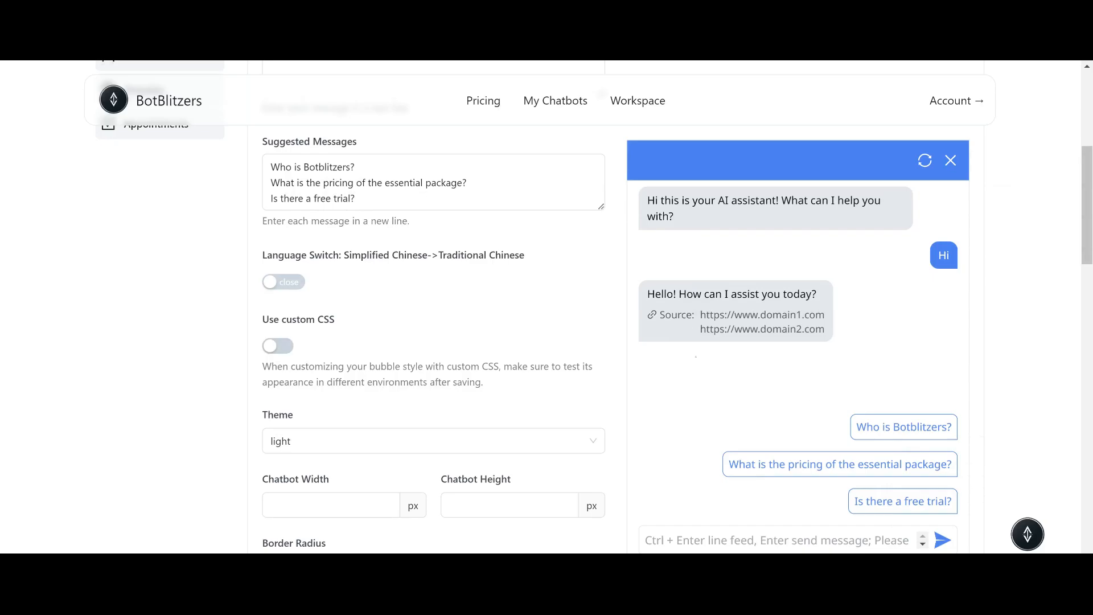
Turn on custom CSS in the Chat Interface settings and look through the custom chat window CSS.
left_click(278, 345)
scroll(436, 394, "down", 3)
scroll(436, 394, "down", 5)
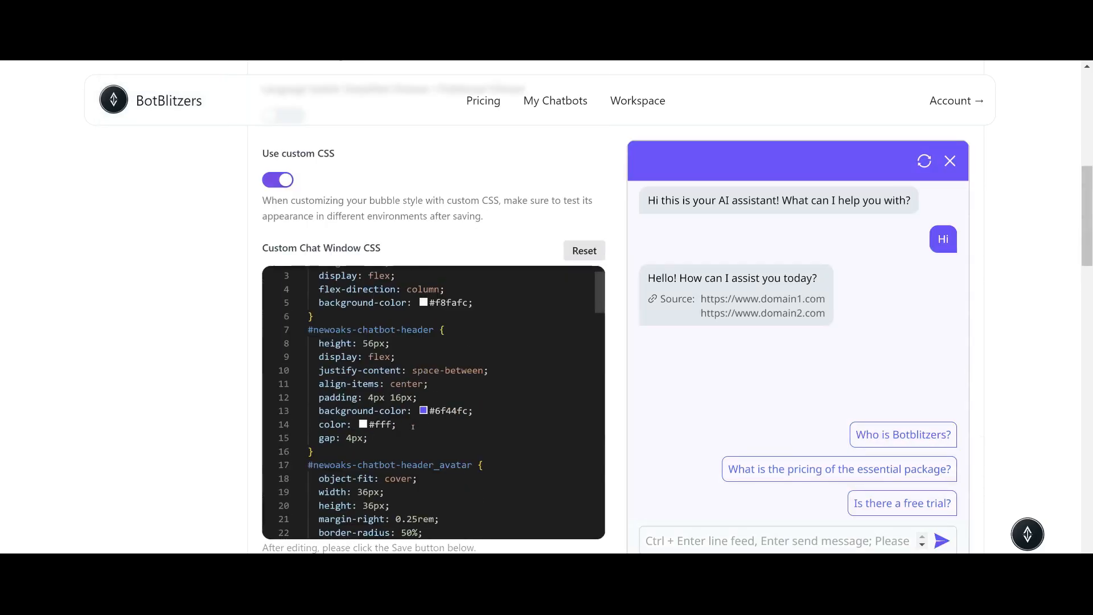
scroll(416, 410, "down", 1)
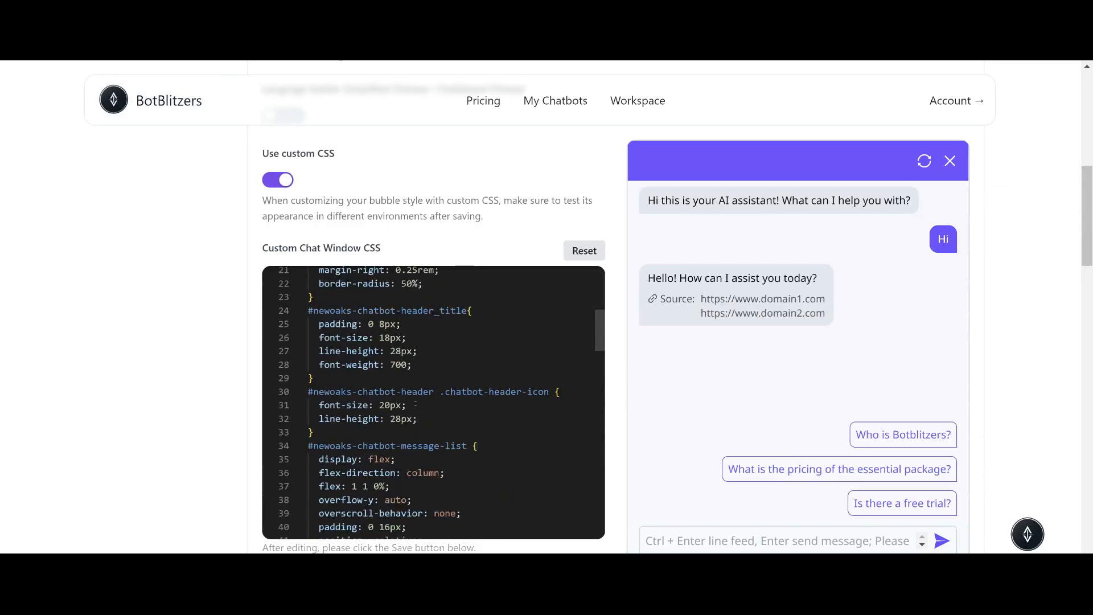
scroll(433, 342, "down", 15)
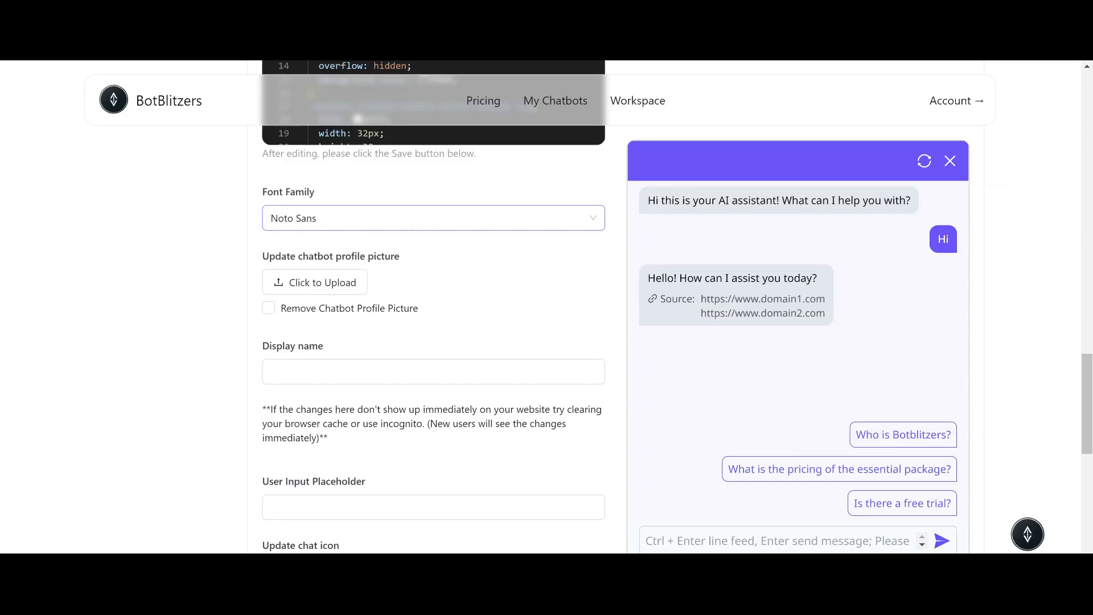
Set the chat interface's font family to Roboto.
left_click(389, 223)
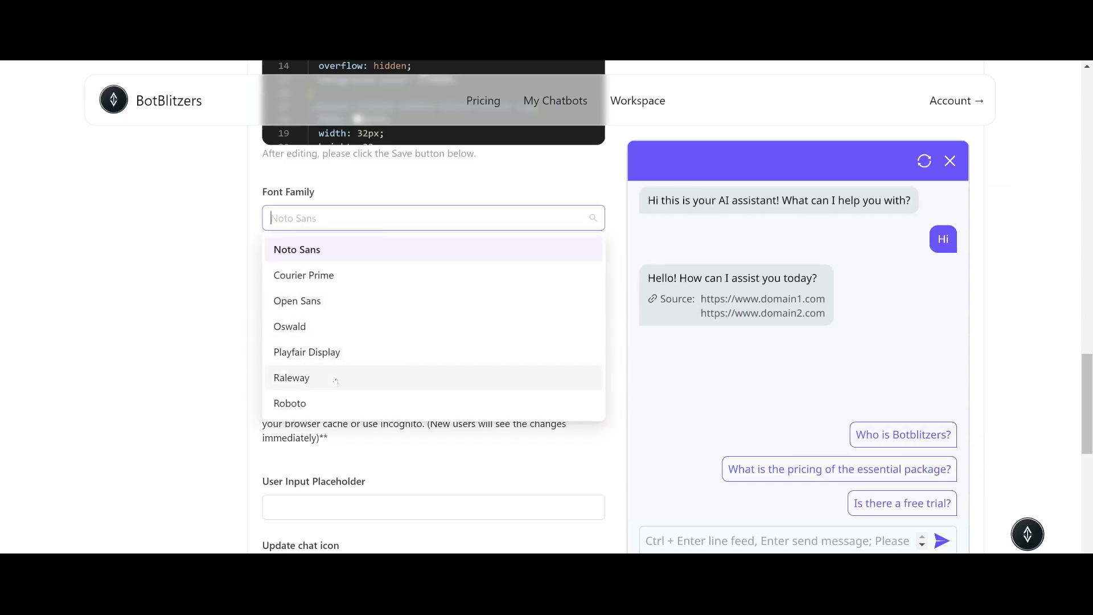
left_click(336, 380)
left_click(331, 220)
scroll(336, 374, "down", 3)
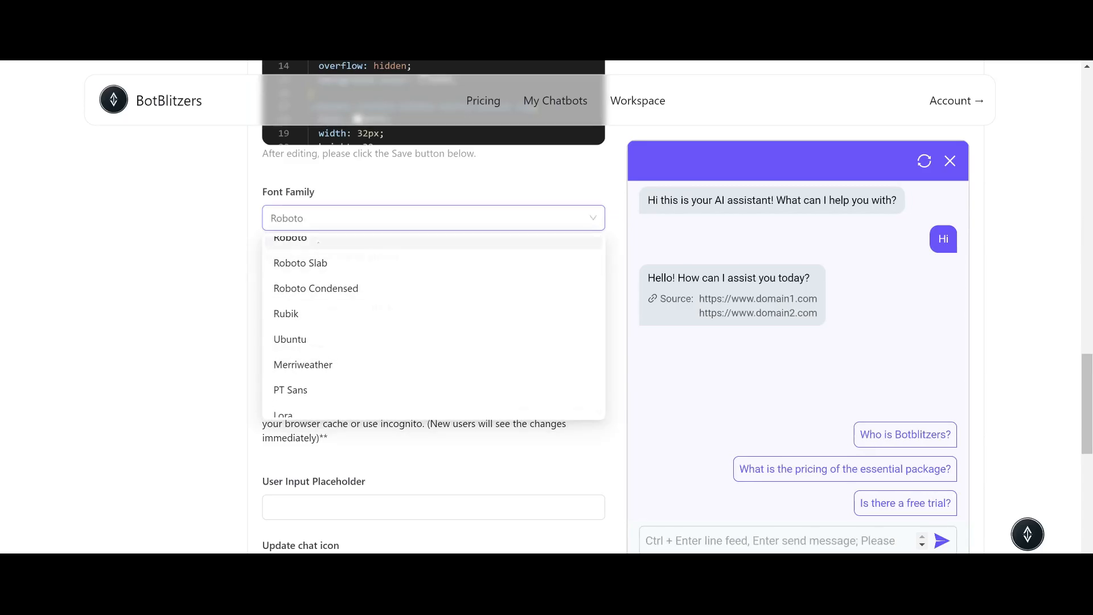
left_click(310, 241)
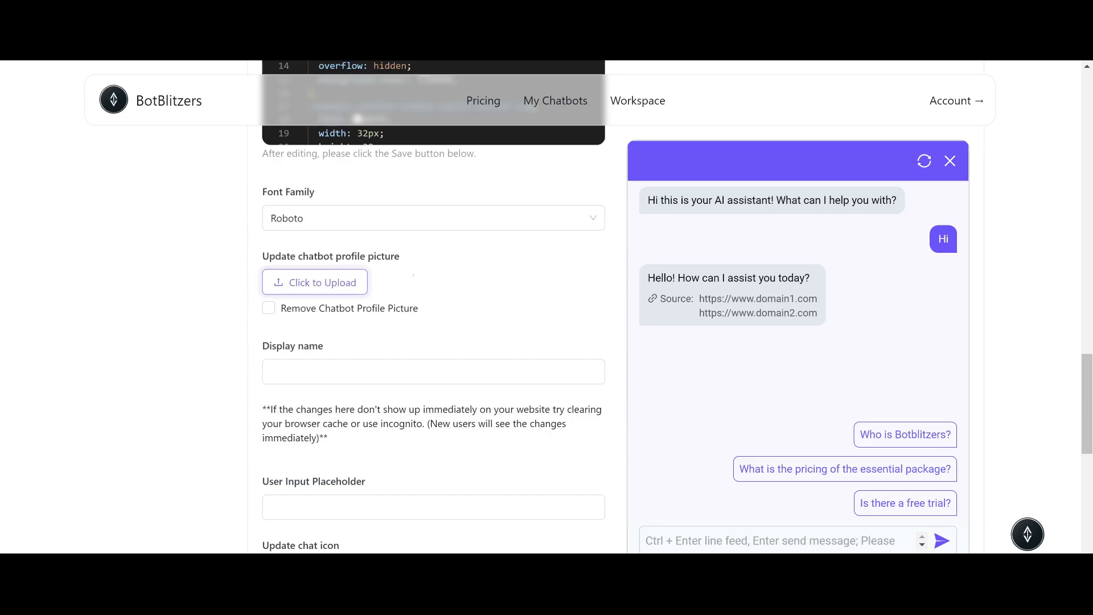
Upload elon_musk_royal_society.jpg as the chatbot's profile picture.
left_click(324, 281)
scroll(324, 199, "down", 5)
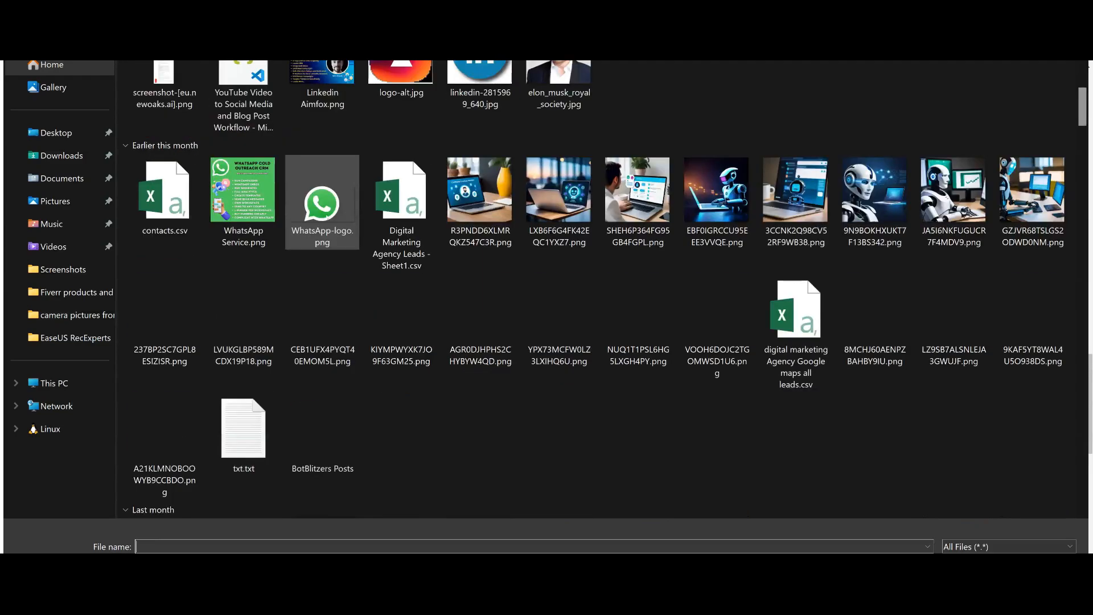
scroll(484, 228, "up", 5)
left_click(558, 351)
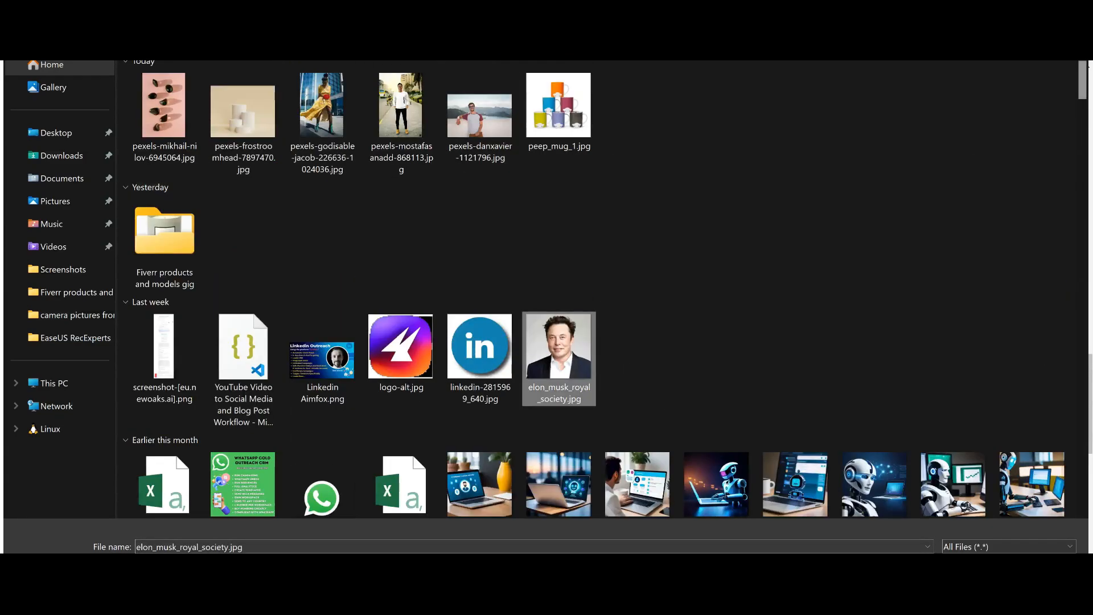
double_click(558, 351)
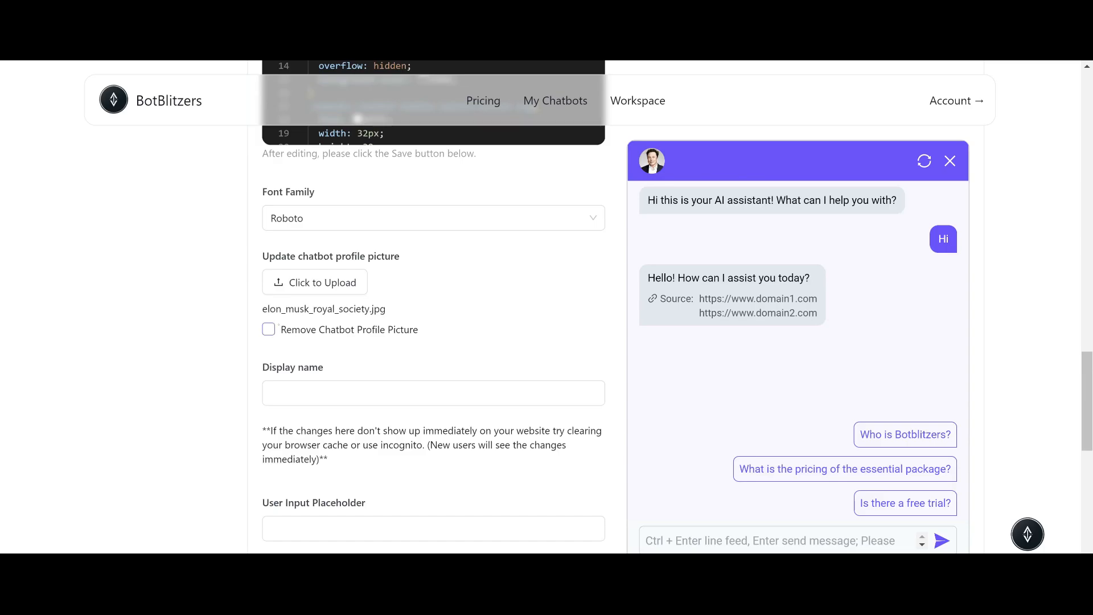
Remove the chatbot profile picture and set the display name to "BotBlitzers".
left_click(269, 329)
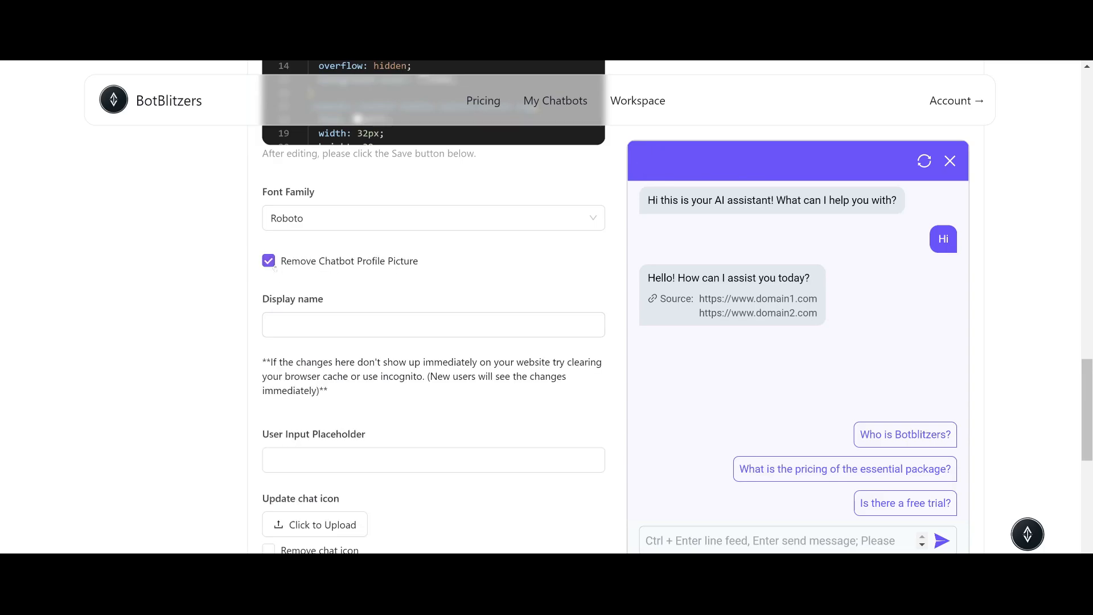
left_click(272, 326)
key("Down")
type("Bot")
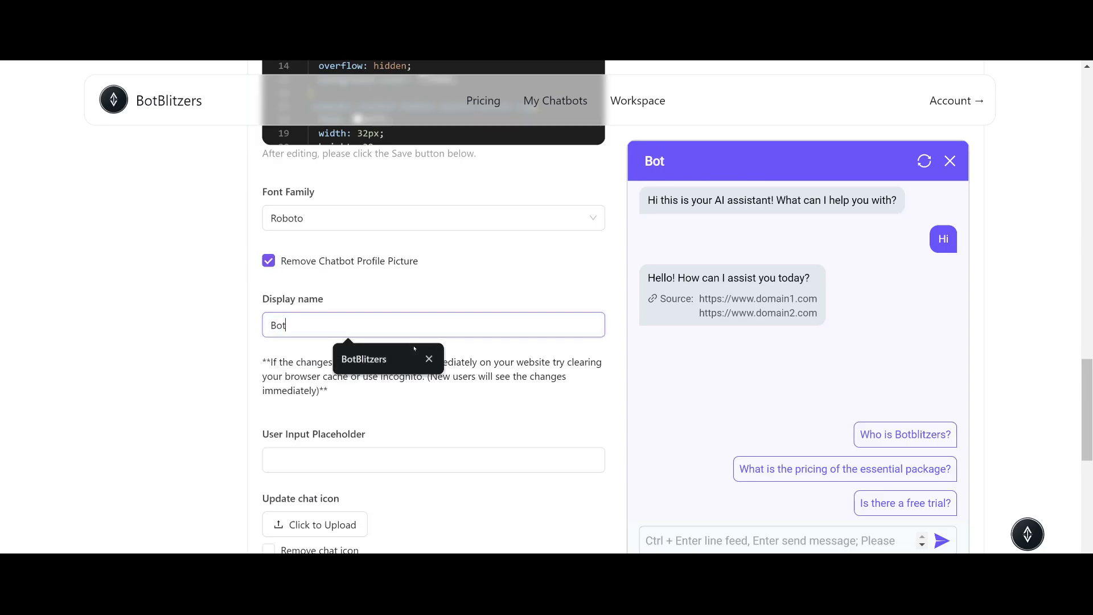
type("Blitzers")
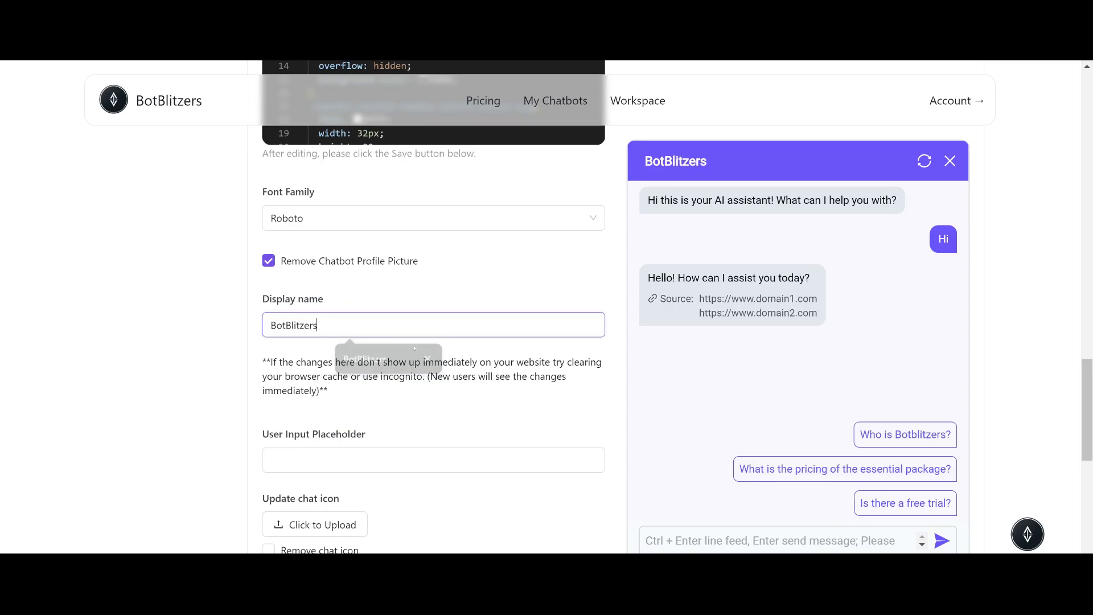
Set the user input placeholder to "Write here please...".
scroll(414, 349, "down", 3)
left_click(271, 294)
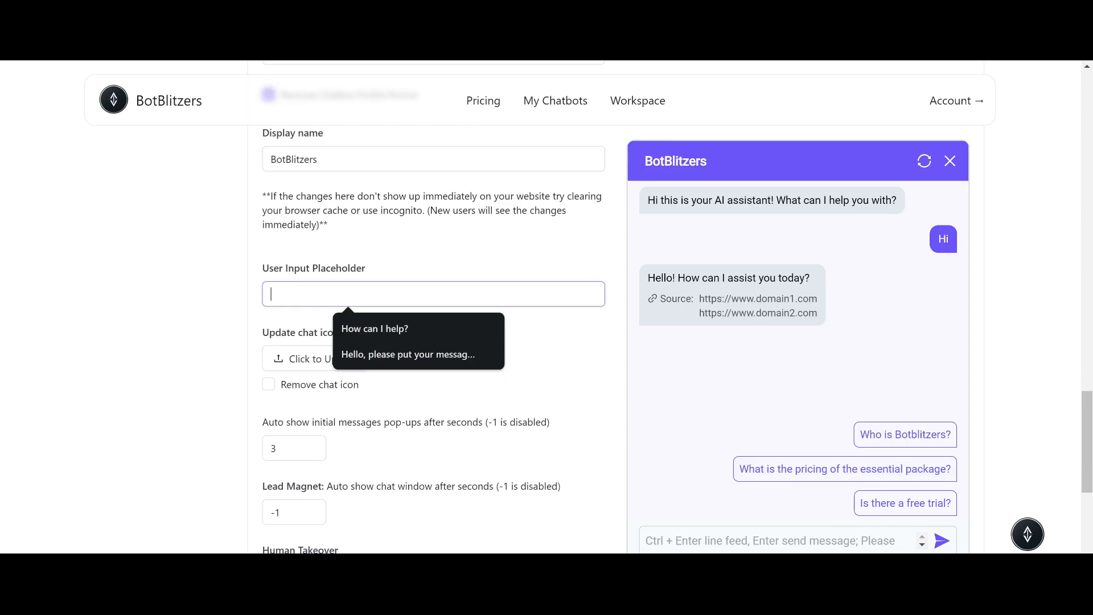
type("Write here ple")
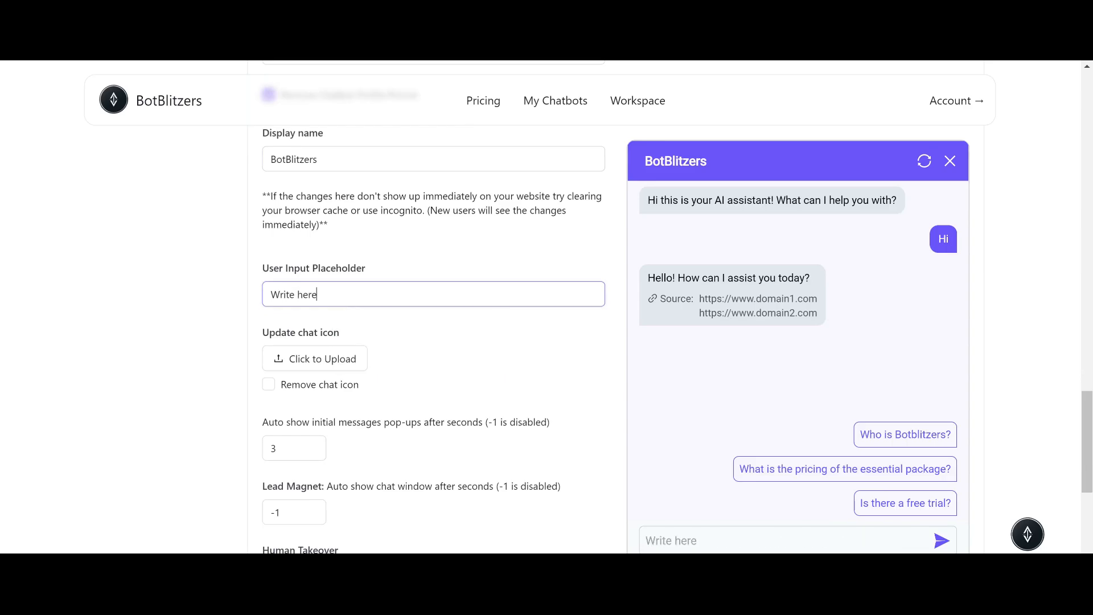
type("ase...")
Upload elon_musk_royal_society.jpg as the chat icon and check it in the preview.
left_click(322, 359)
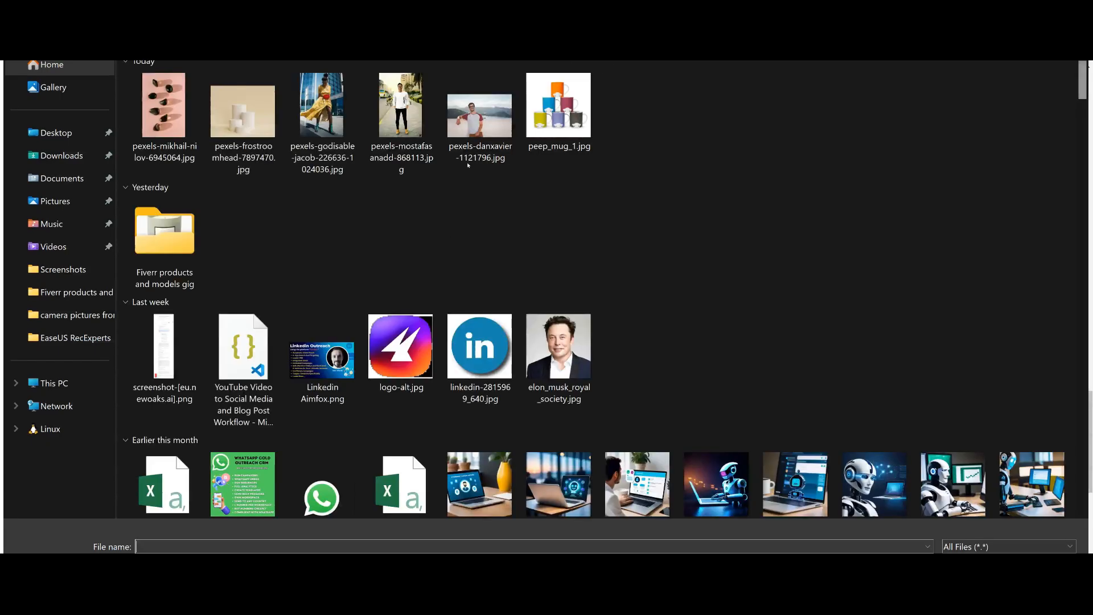
double_click(559, 347)
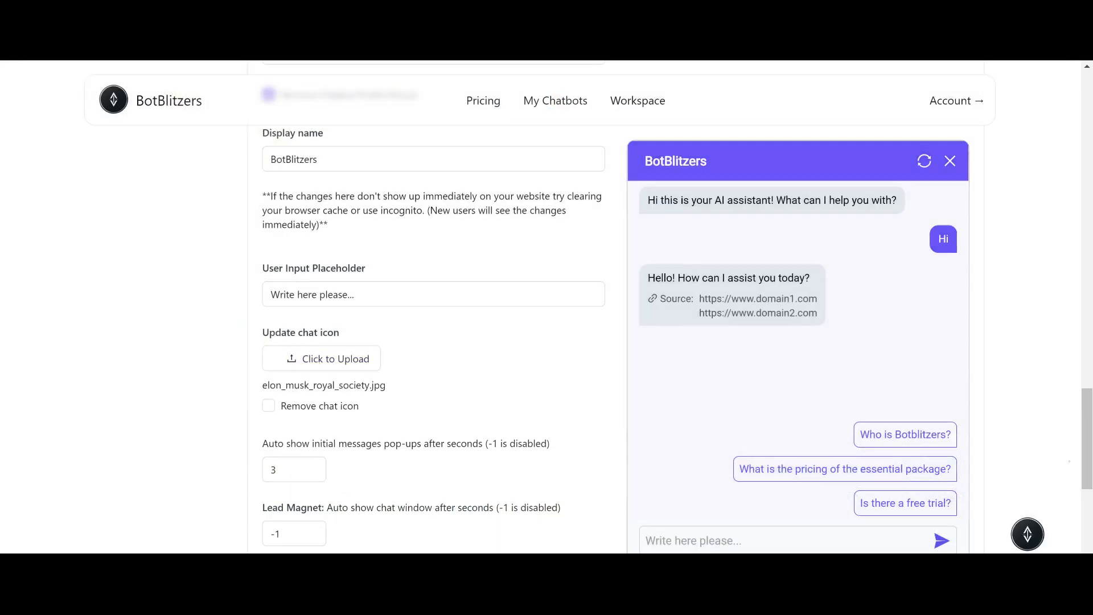
scroll(547, 307, "down", 8)
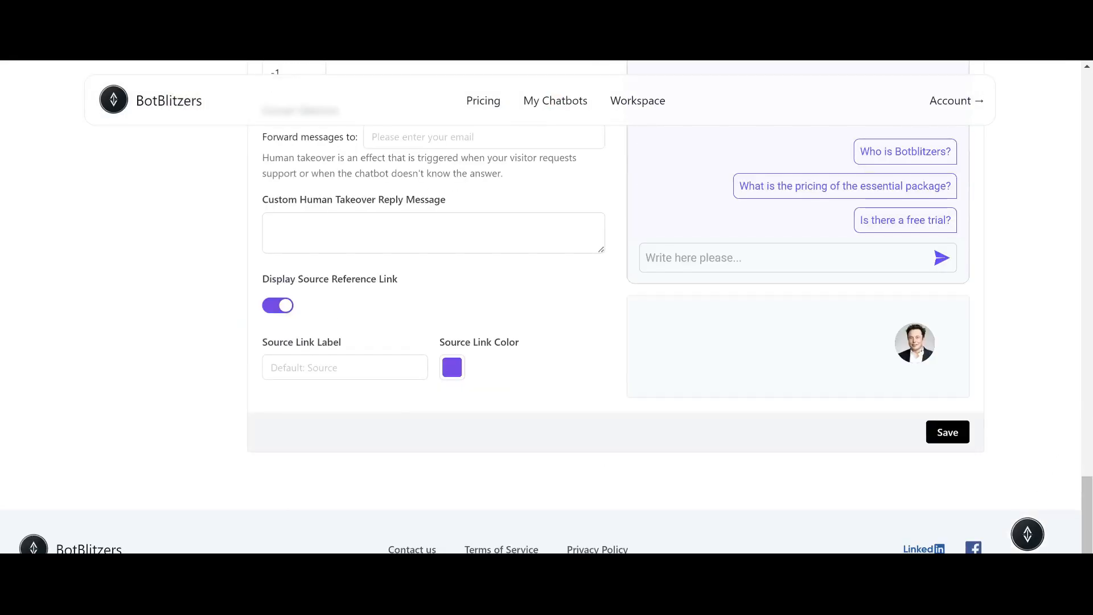
Turn off custom CSS and set the chat interface theme to dark.
scroll(547, 308, "up", 8)
scroll(507, 307, "up", 7)
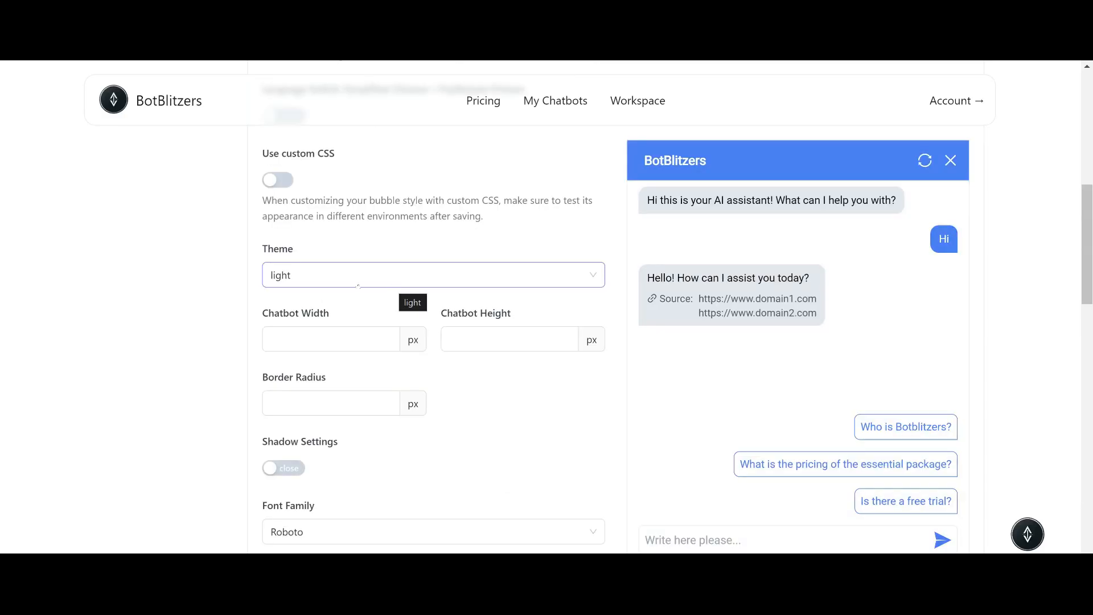
left_click(365, 282)
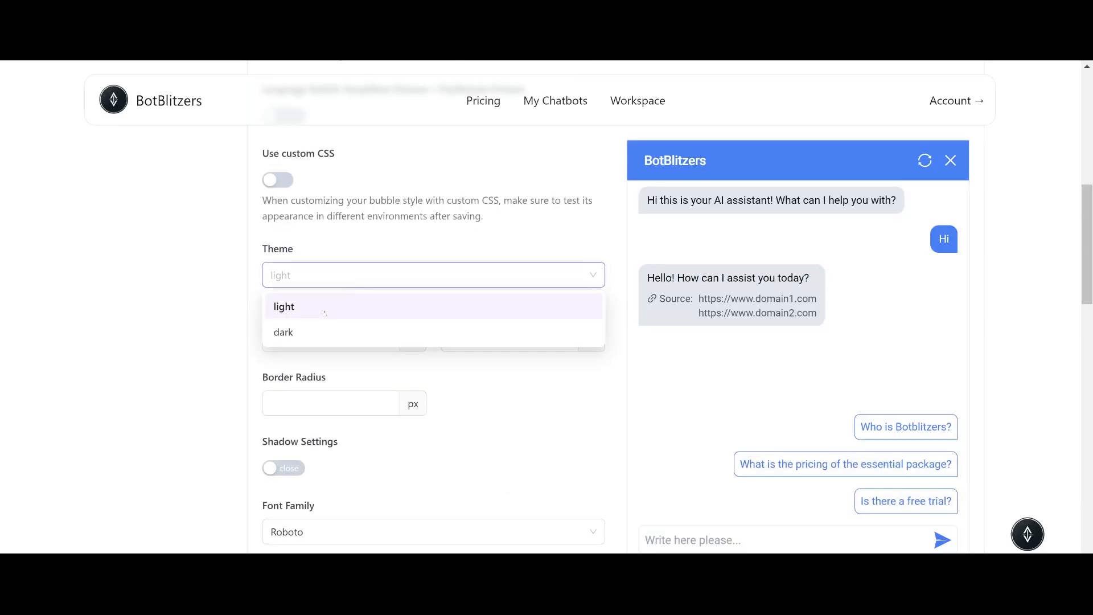
left_click(285, 329)
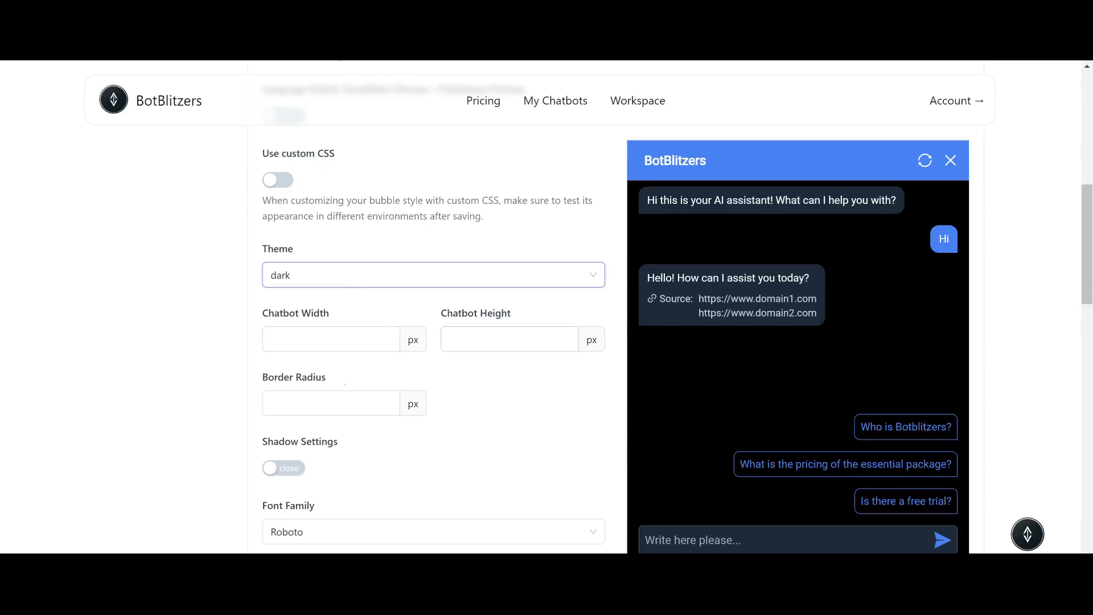
Set the user message color of the chat interface to orange.
scroll(432, 308, "down", 3)
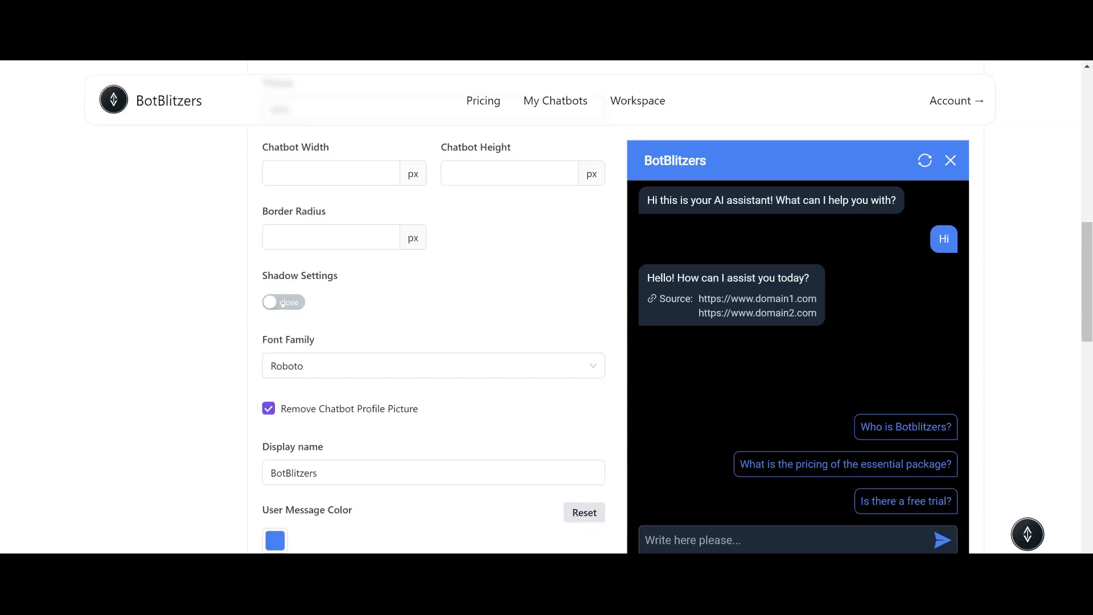
scroll(282, 306, "down", 3)
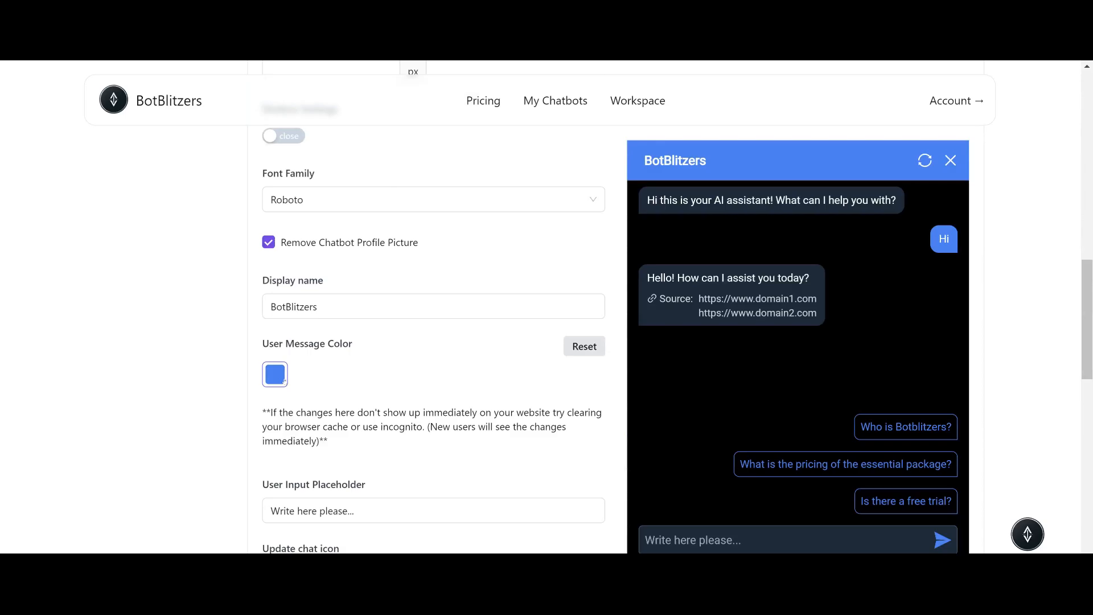
left_click(283, 380)
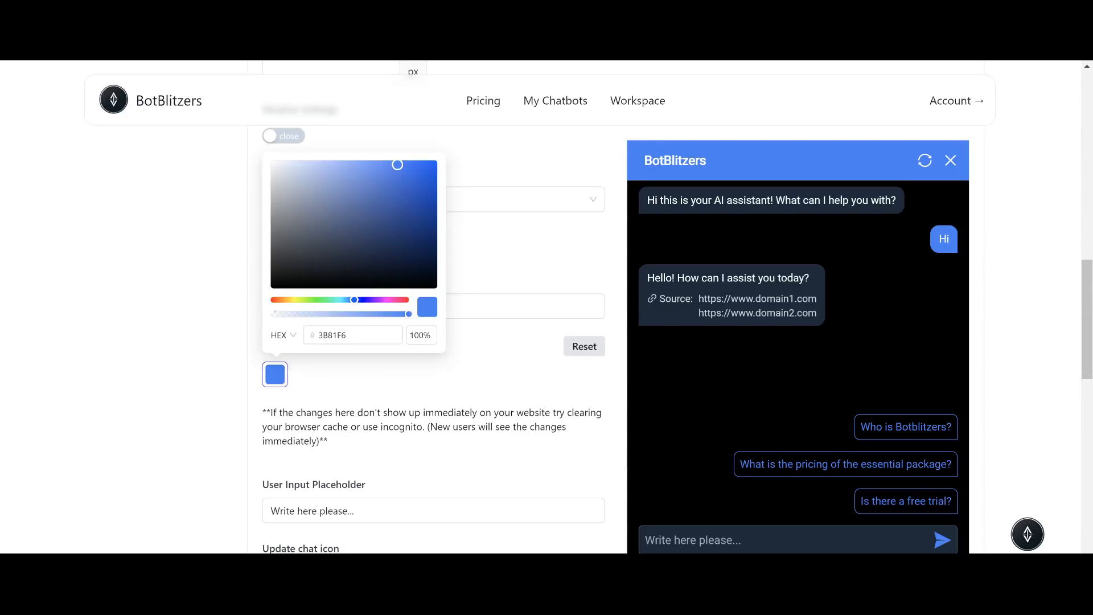
left_click(279, 300)
left_click(137, 328)
scroll(137, 329, "down", 3)
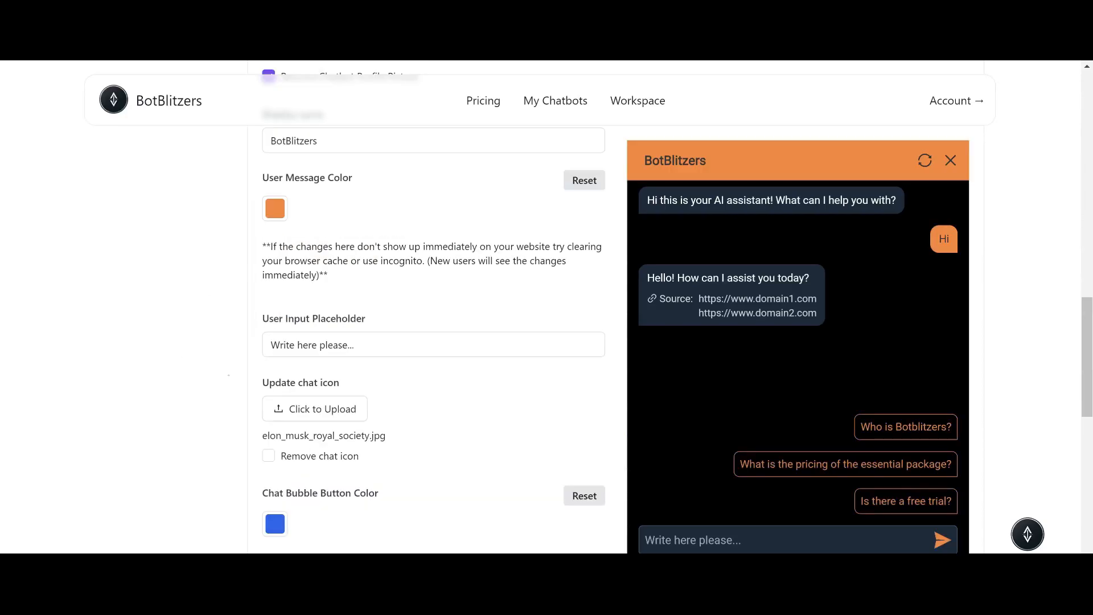
Enter "Please be patient, we are transferring you over to a human now... Thanks" as the custom human takeover reply message.
type("g")
key("BackSpace")
scroll(157, 395, "down", 7)
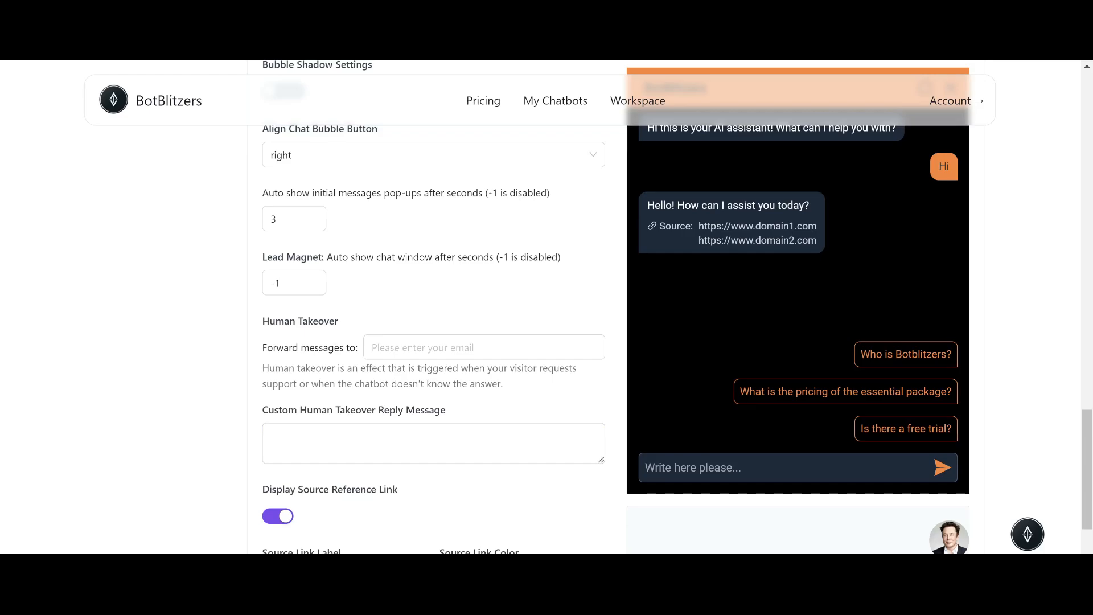
left_click(434, 347)
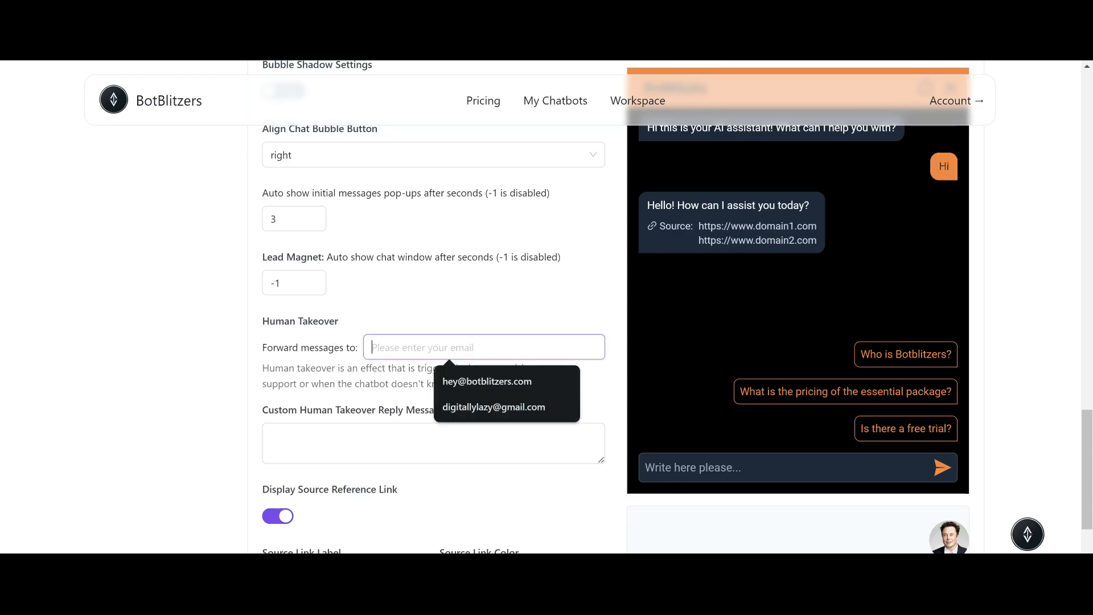
left_click(380, 443)
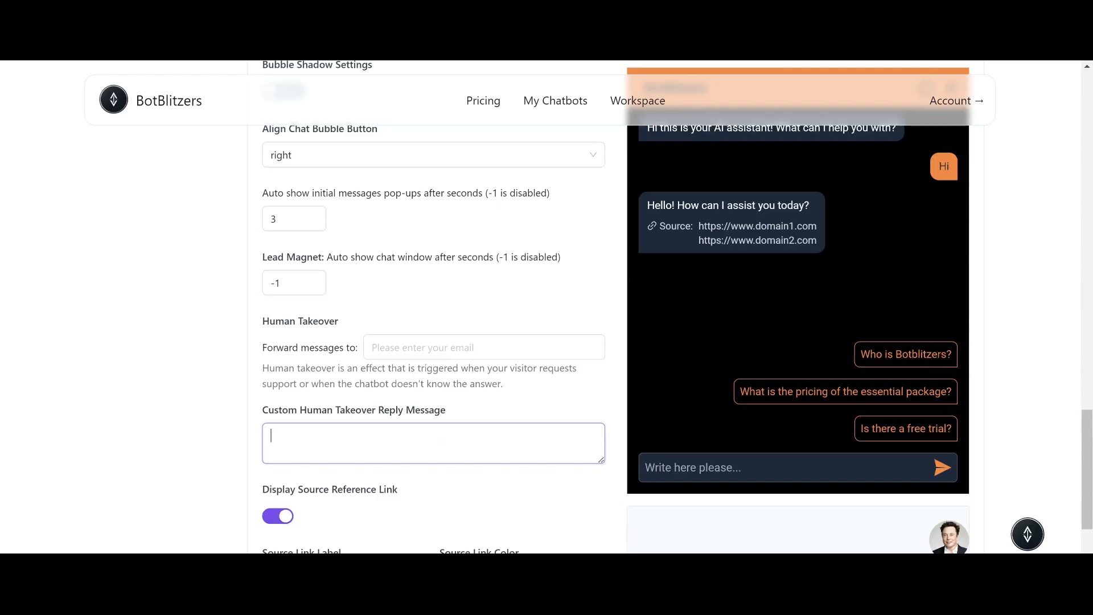
type("Please be patient, we are transf")
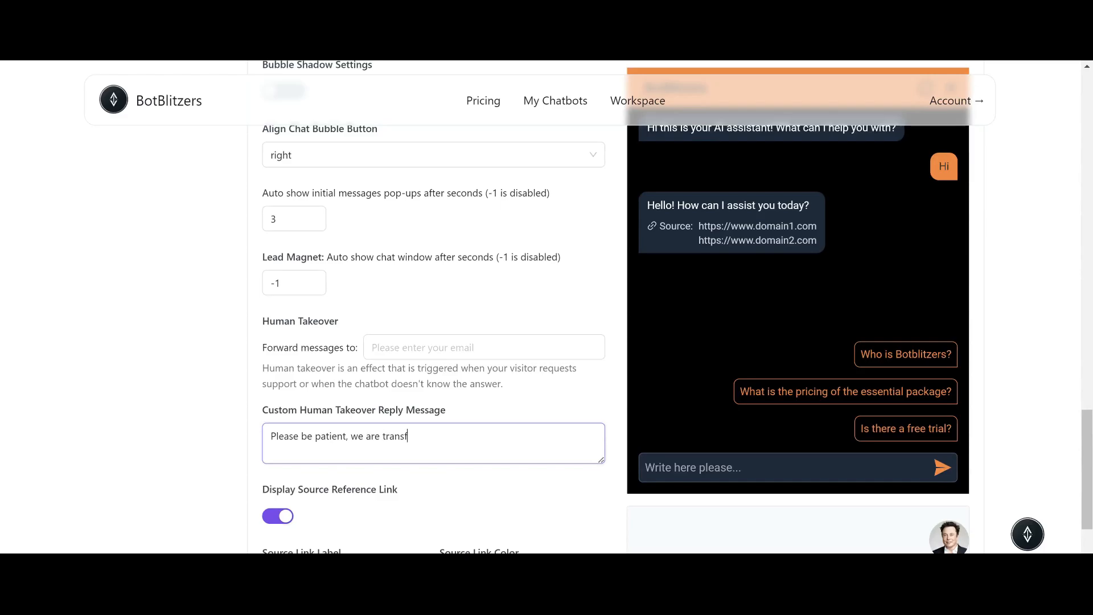
type("erring you over to a human now... Tha")
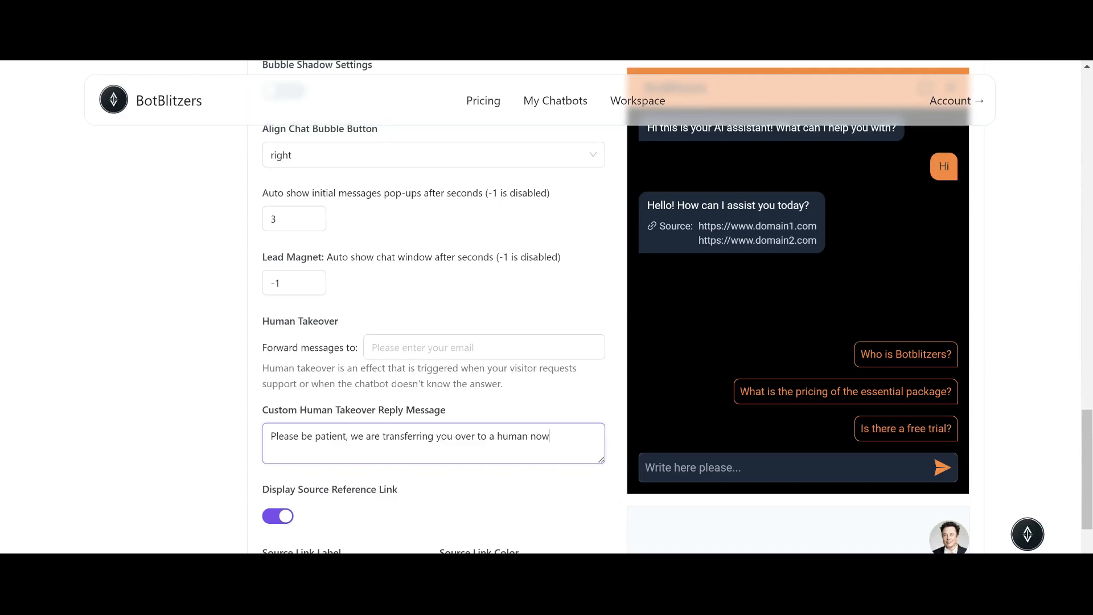
type("nks")
scroll(547, 307, "down", 5)
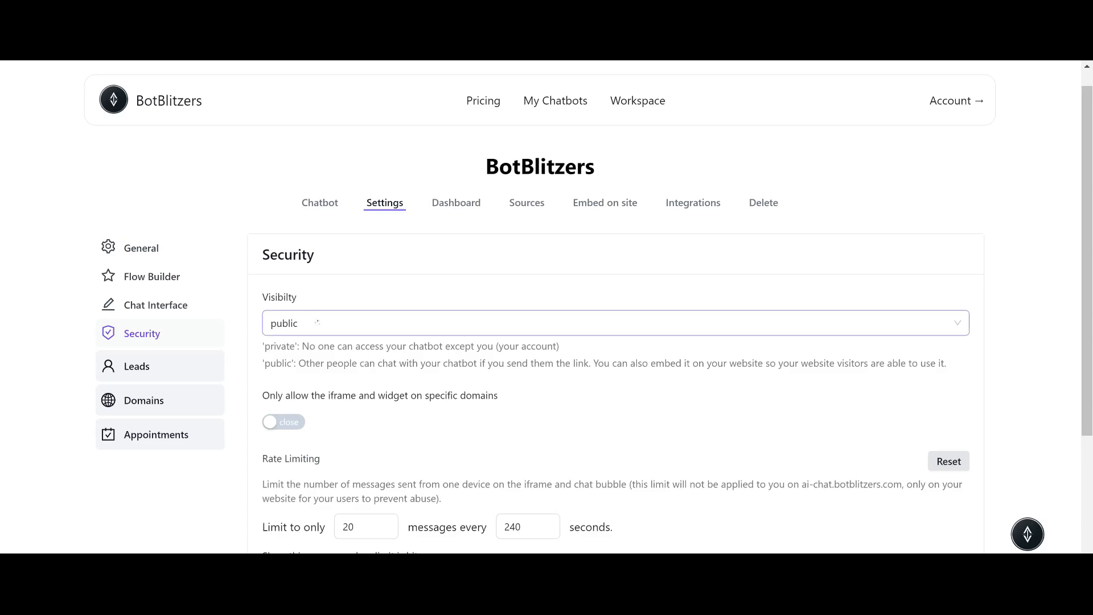
Examine the visibility choices and the specific-domain restriction in the Security settings, leaving visibility public and the restriction off.
left_click(315, 323)
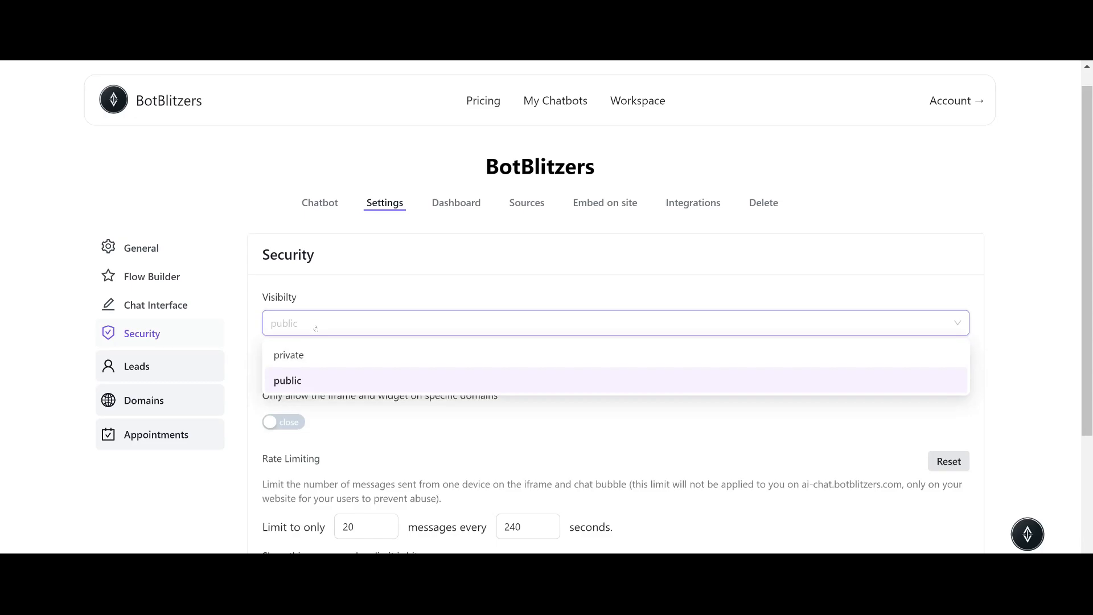
left_click(319, 382)
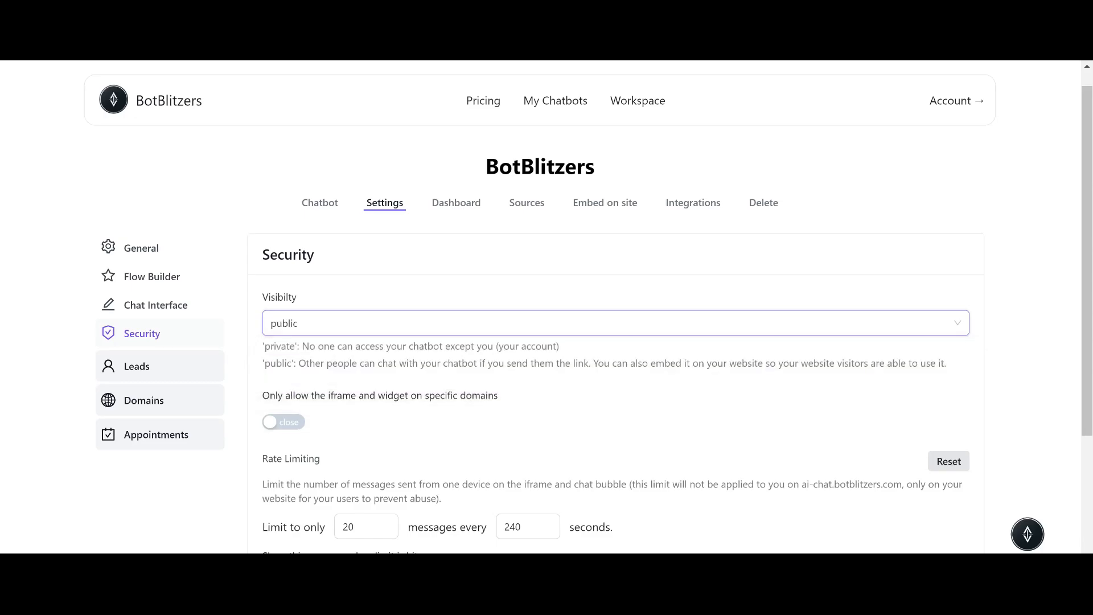
scroll(547, 342, "down", 3)
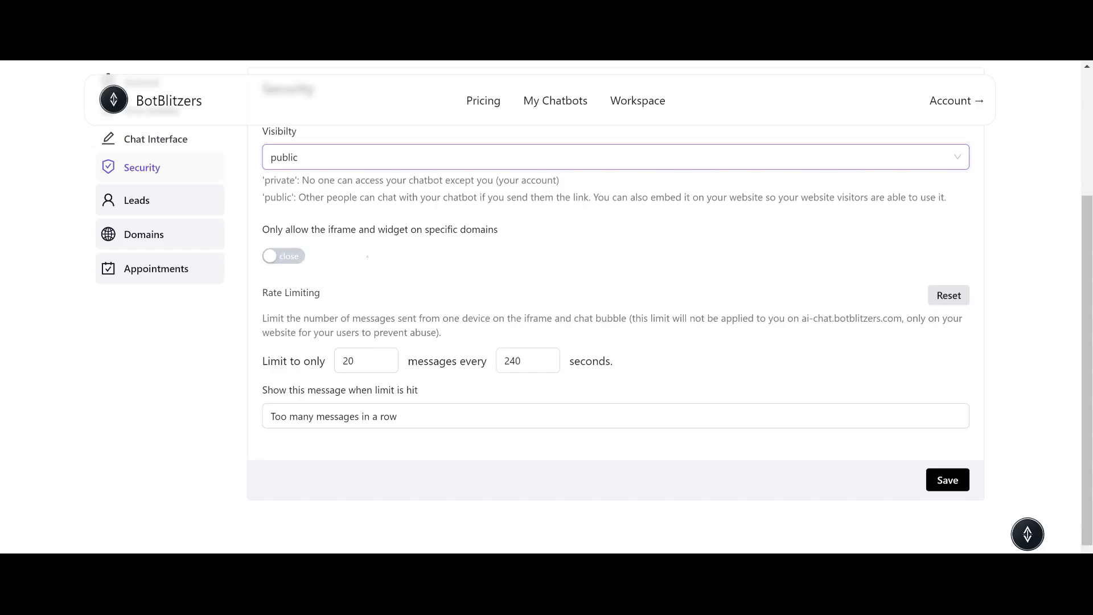
left_click(283, 256)
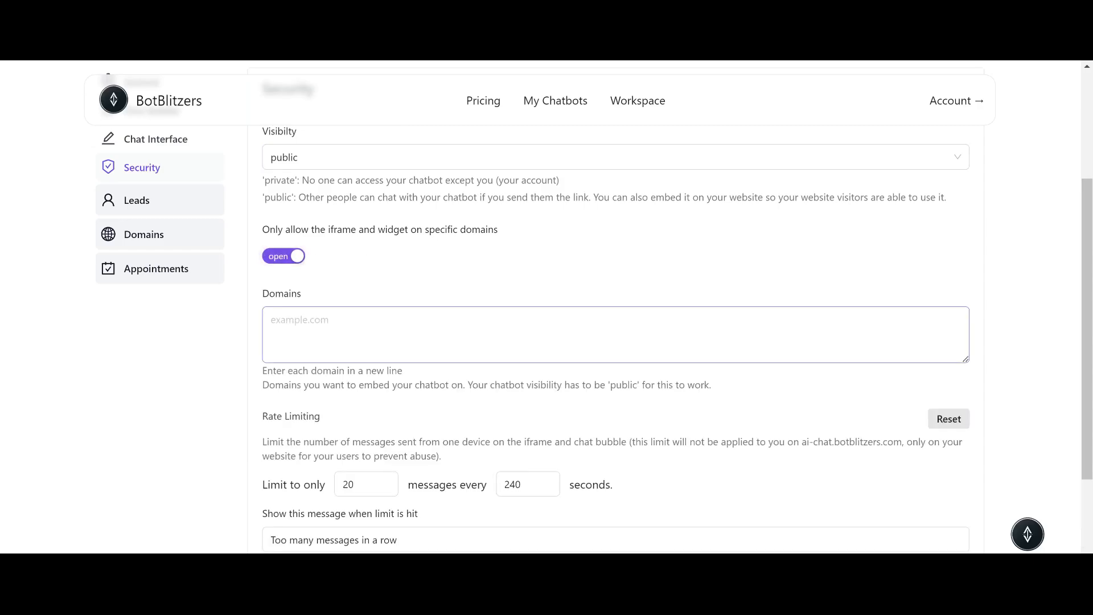
left_click(284, 257)
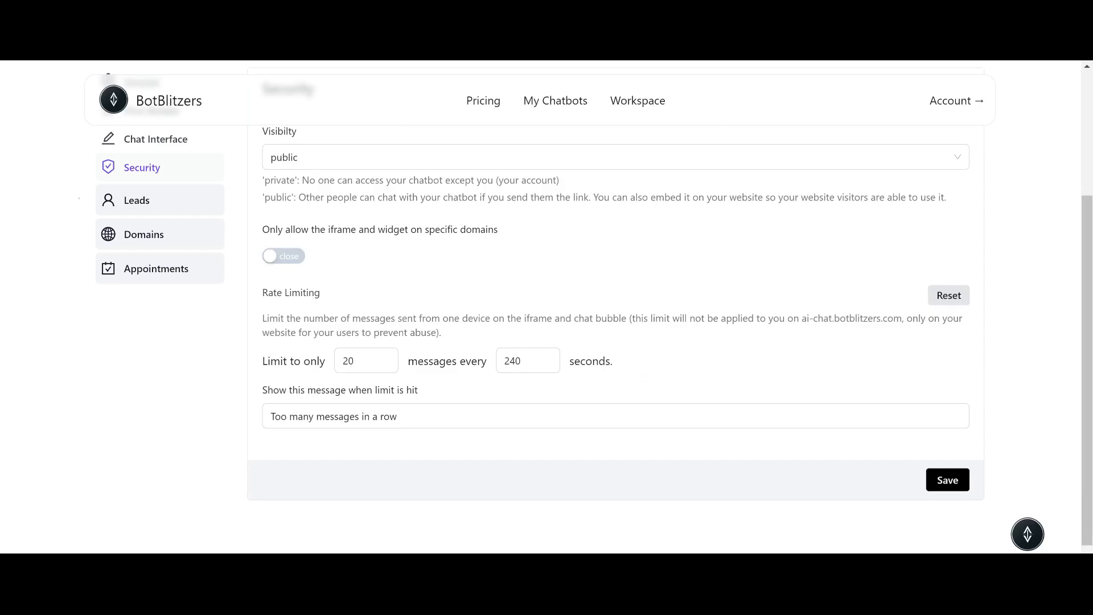
left_click_drag(79, 198, 183, 268)
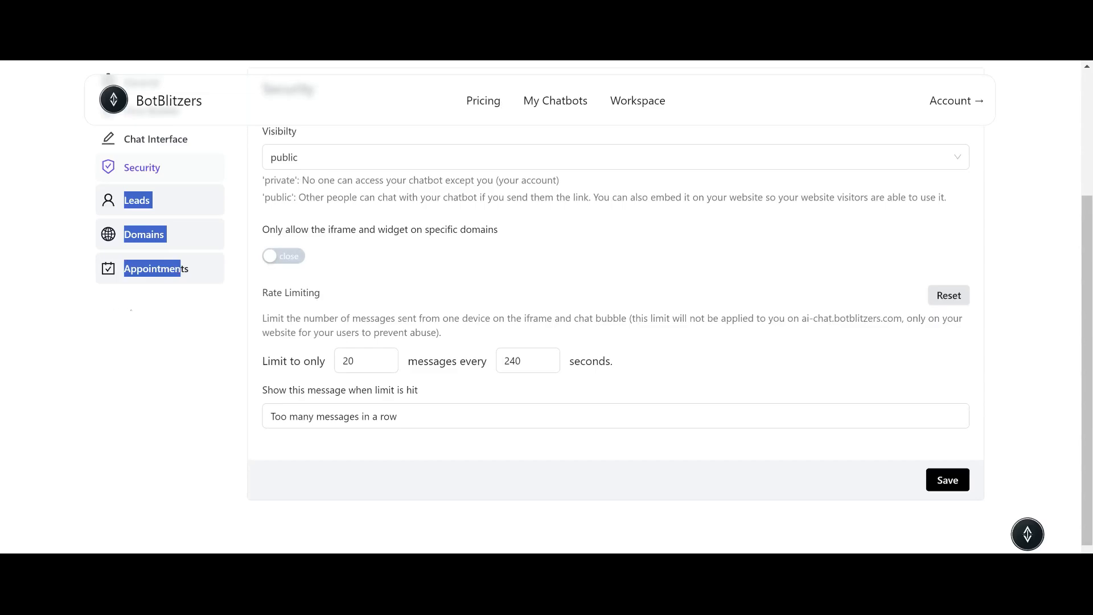
left_click(143, 238)
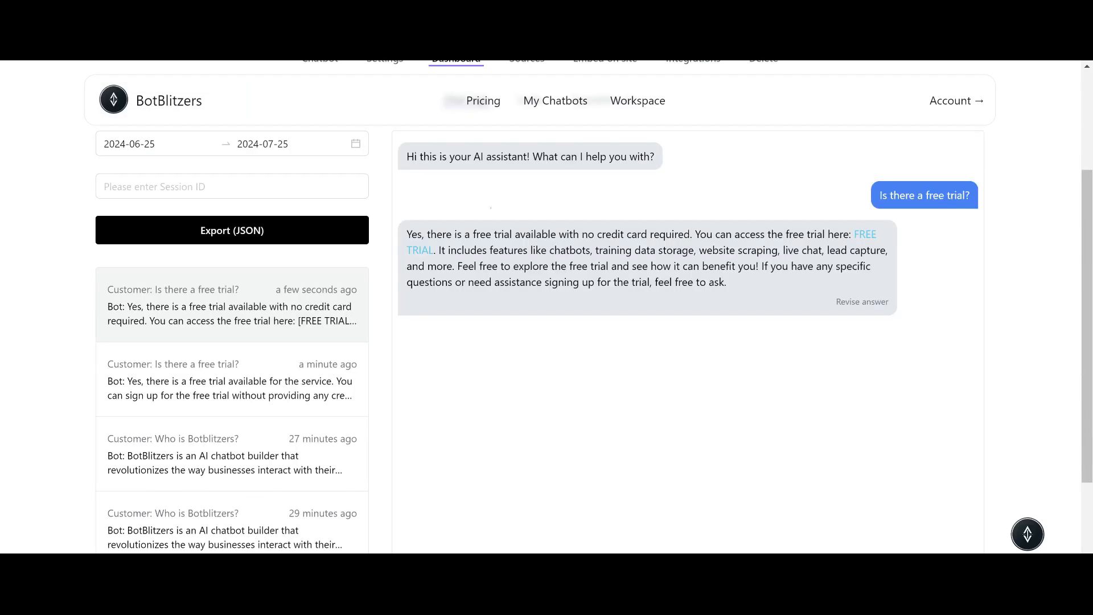
Examine the Revise answer form for the free trial reply and the date range filter in the chat logs.
scroll(491, 207, "up", 3)
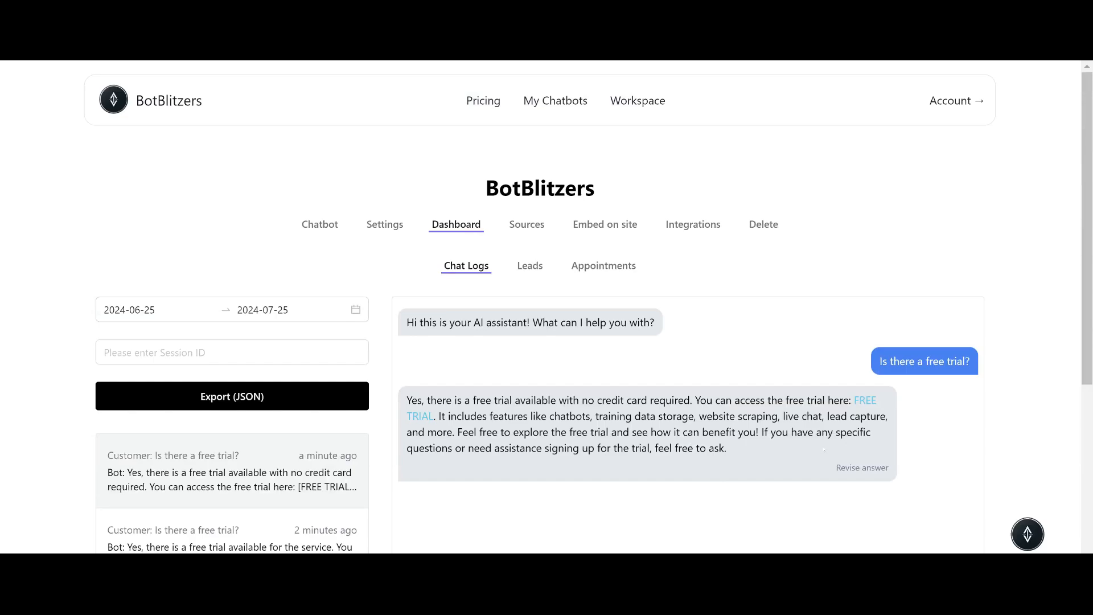
left_click(864, 469)
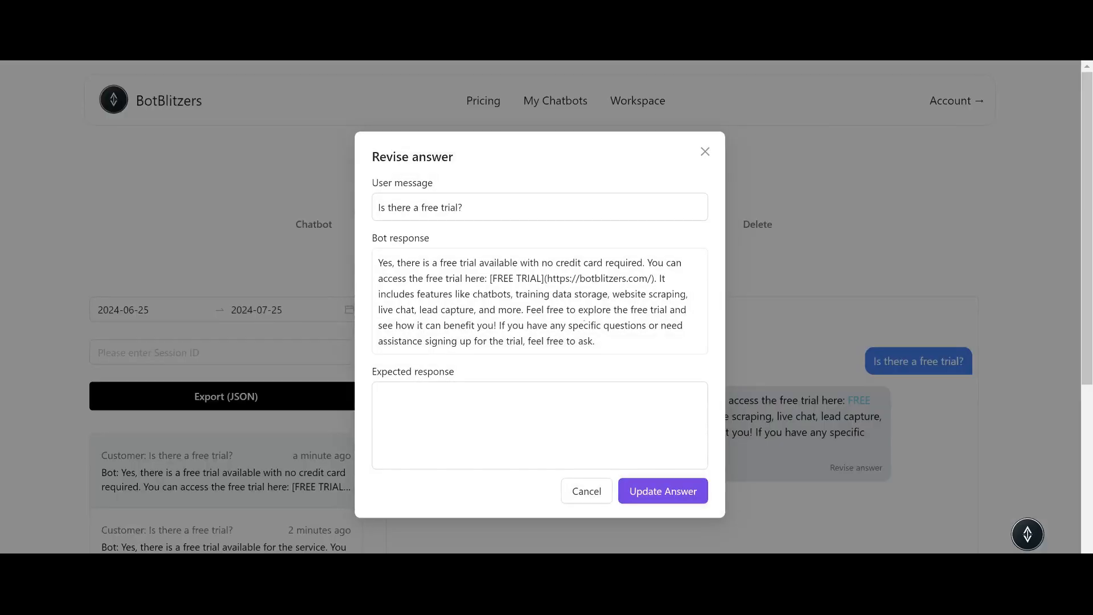
left_click(521, 383)
left_click(586, 491)
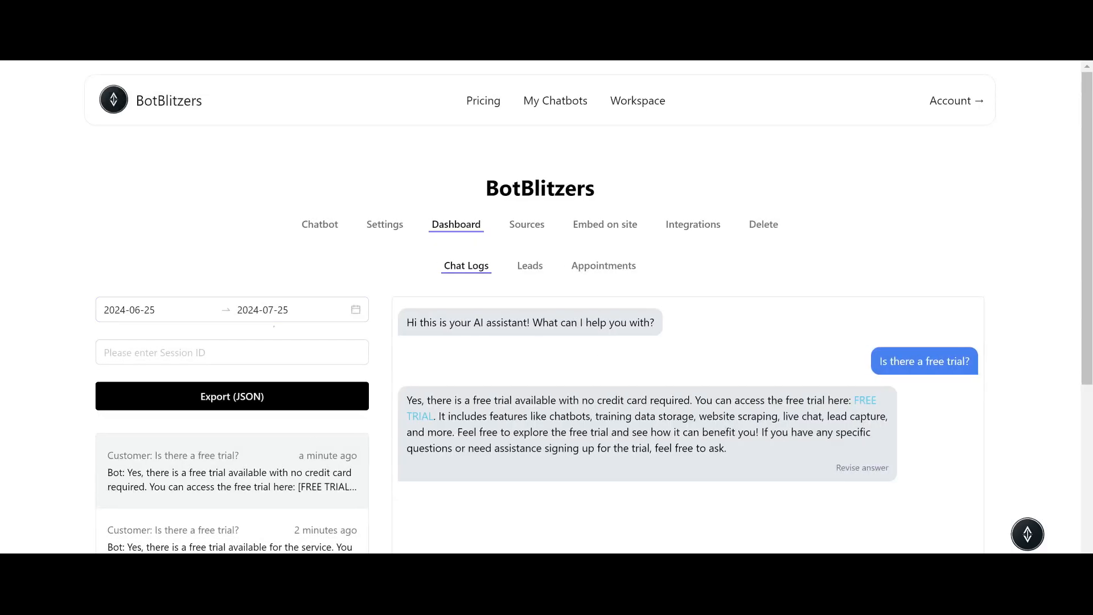
left_click(145, 313)
left_click(327, 283)
View the Leads and Appointments records of the chatbot dashboard.
left_click(530, 266)
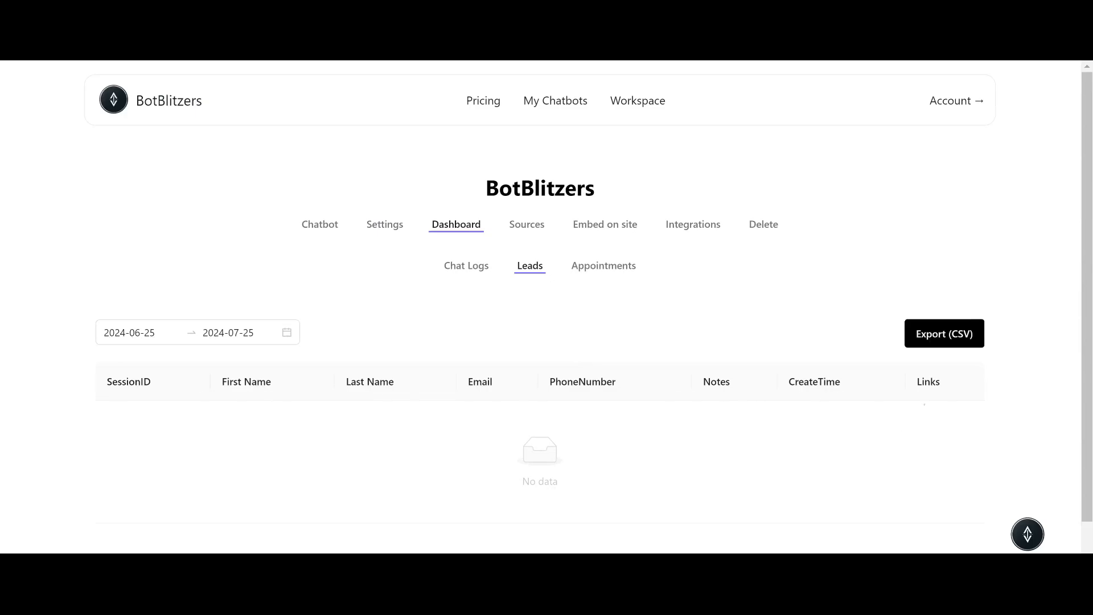
left_click(604, 266)
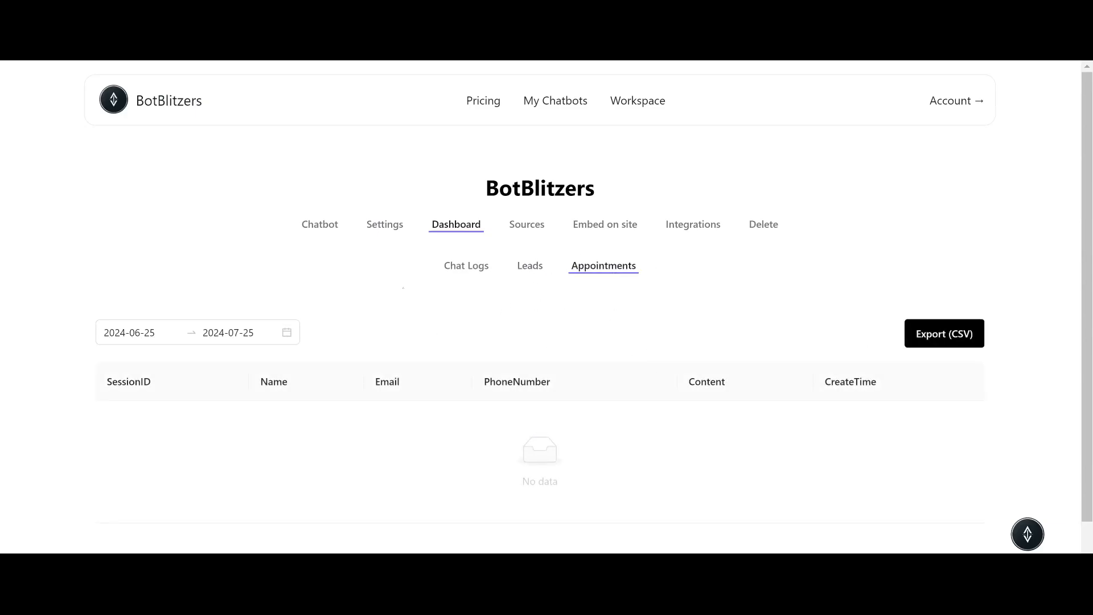
left_click(529, 268)
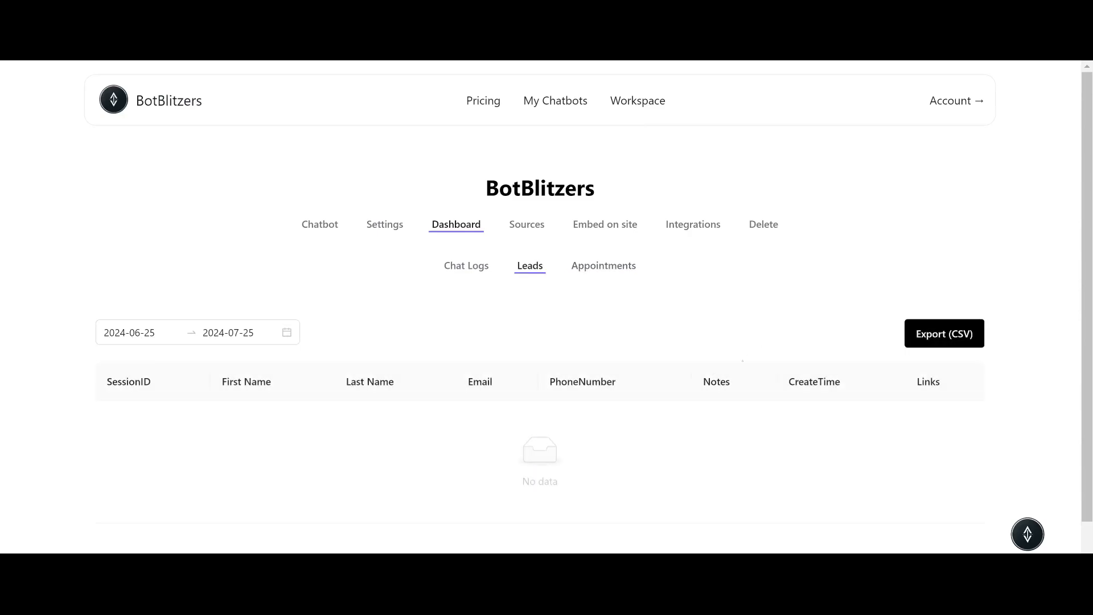
Review the chatbot's file upload source and its included sources and character limit.
left_click(529, 225)
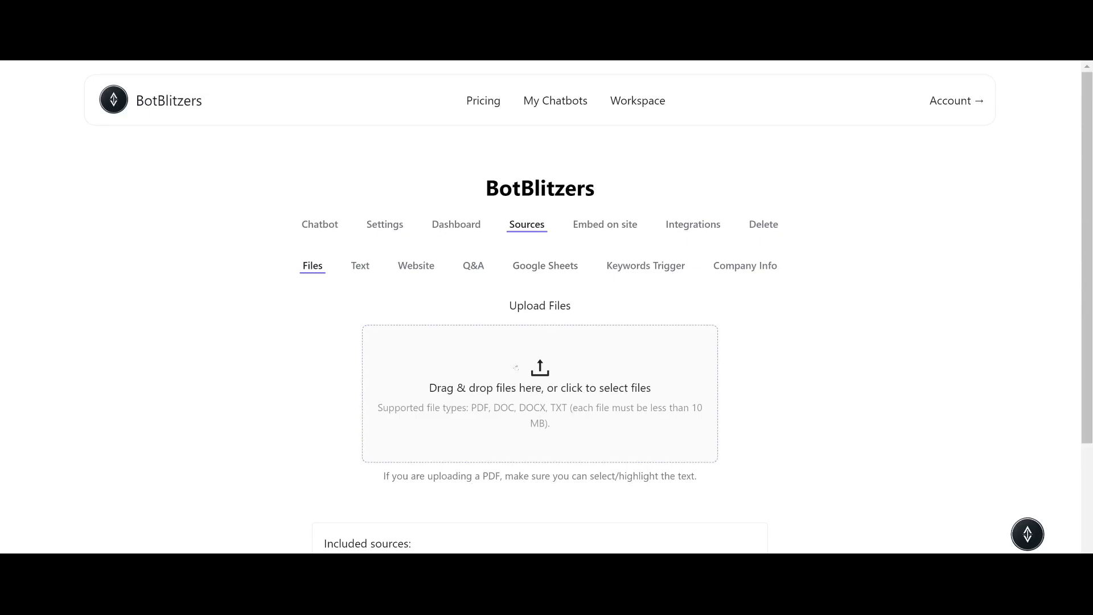
scroll(506, 380, "down", 3)
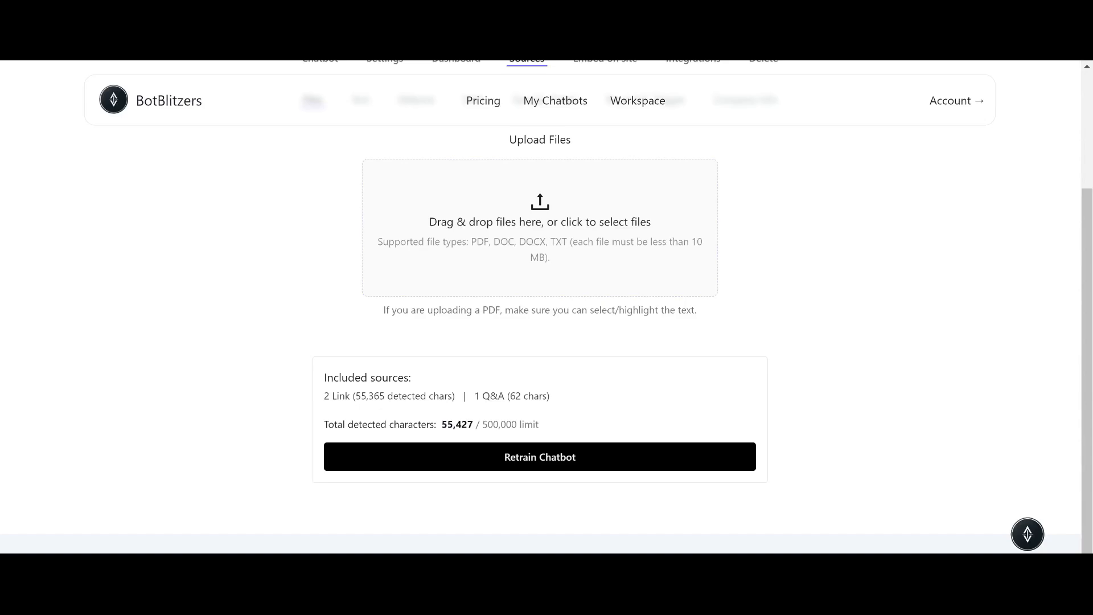
left_click_drag(549, 426, 476, 425)
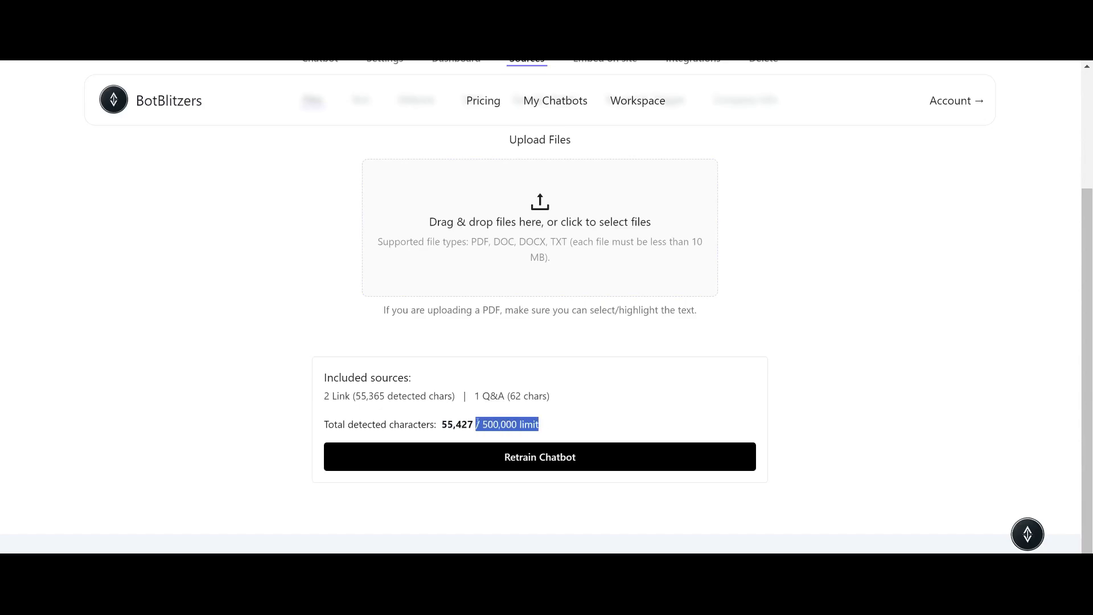
left_click(585, 430)
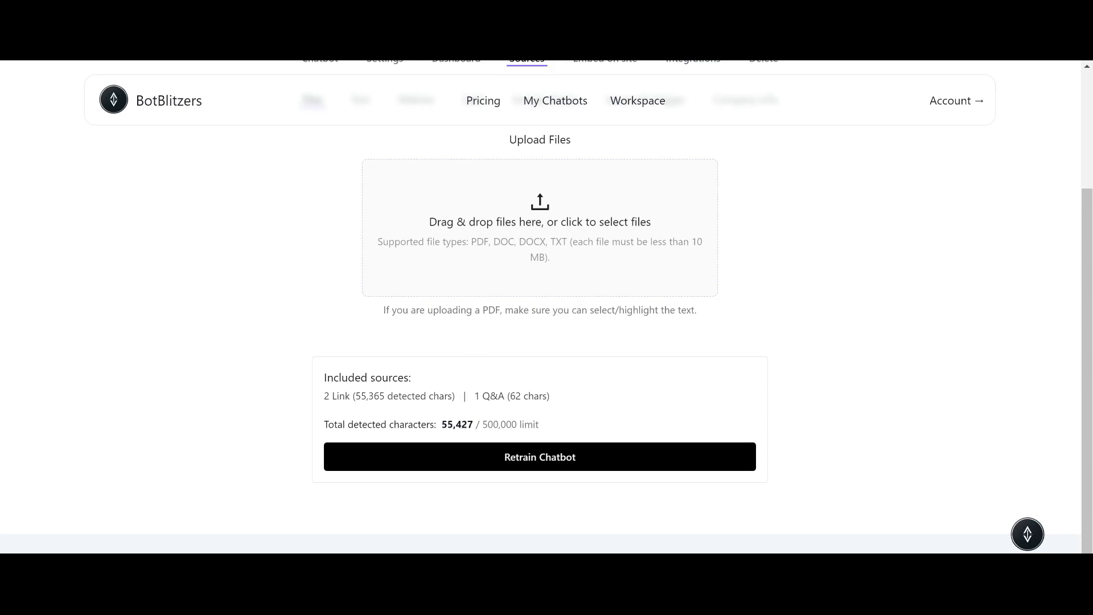
Dismiss the keywords trigger notice permanently and enter the answer "This is a cool feature, I really like it".
scroll(664, 265, "up", 3)
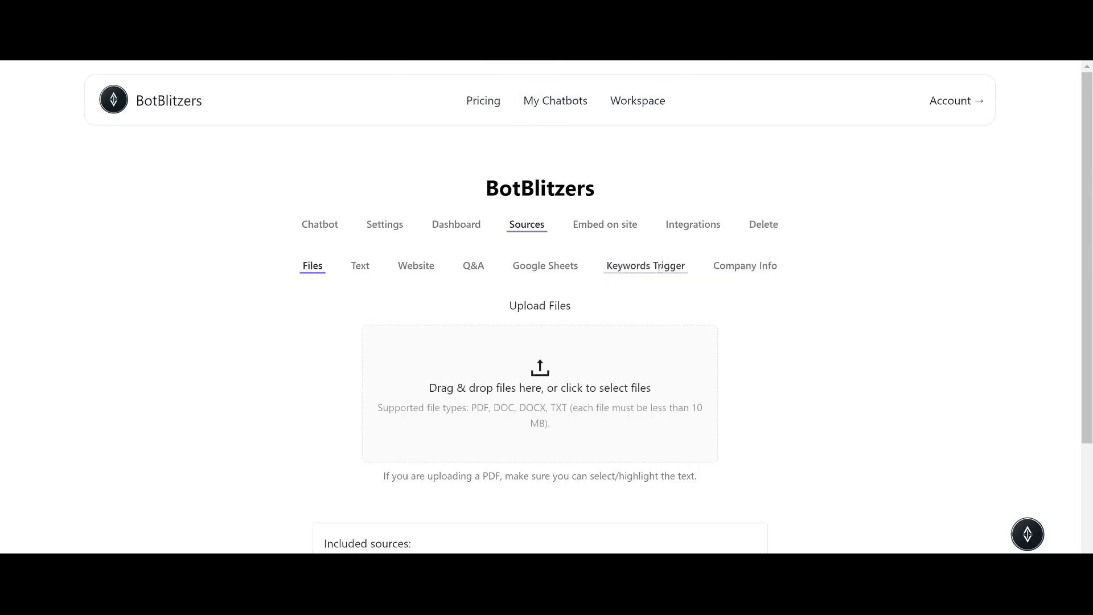
left_click(660, 268)
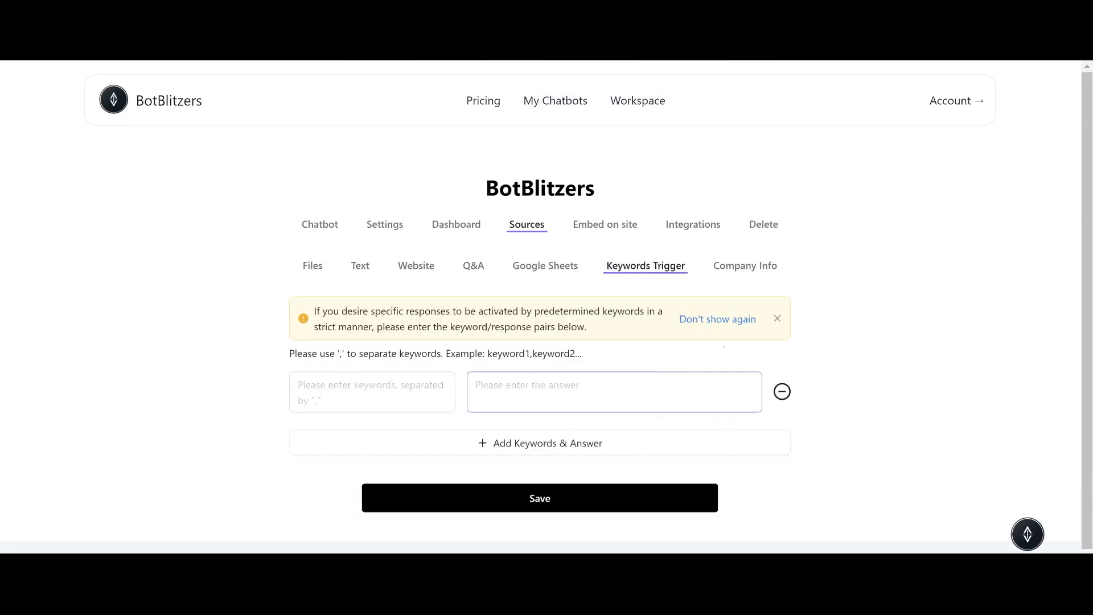
left_click(750, 319)
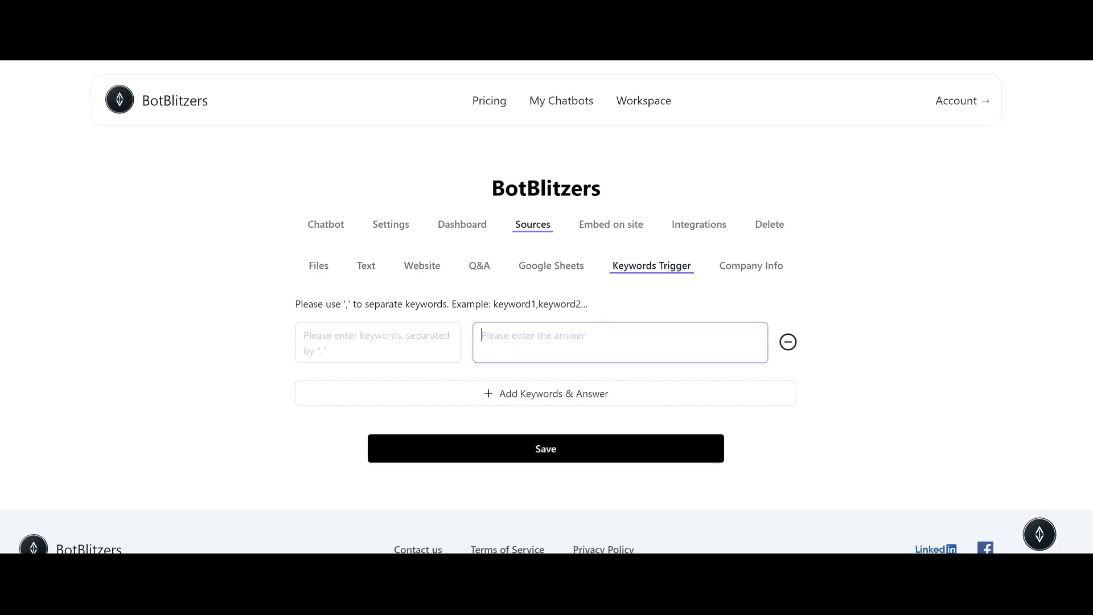
type("This")
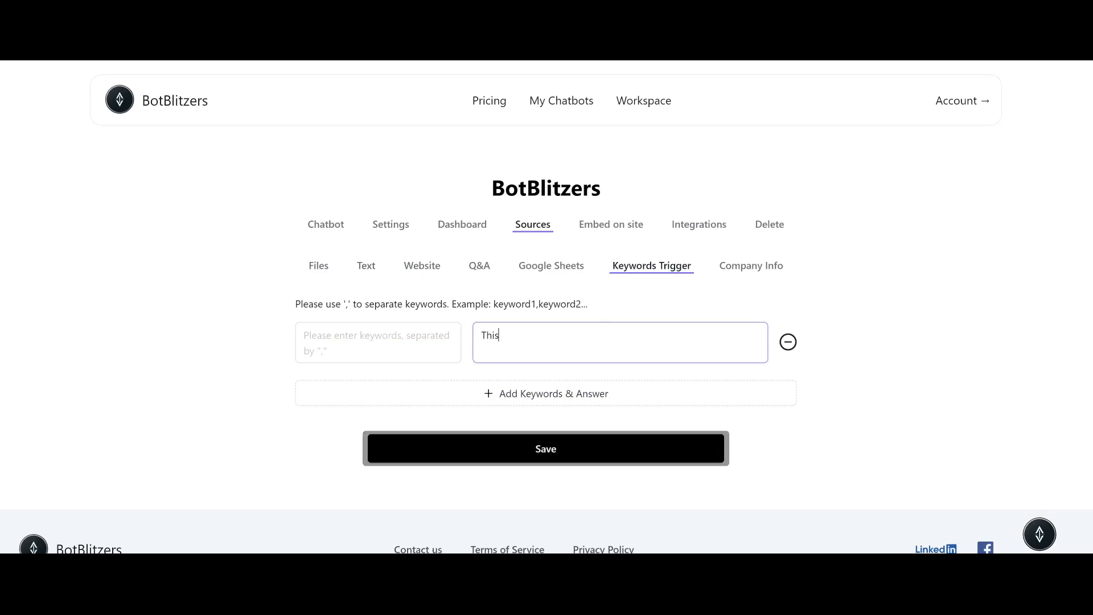
type(" is a co")
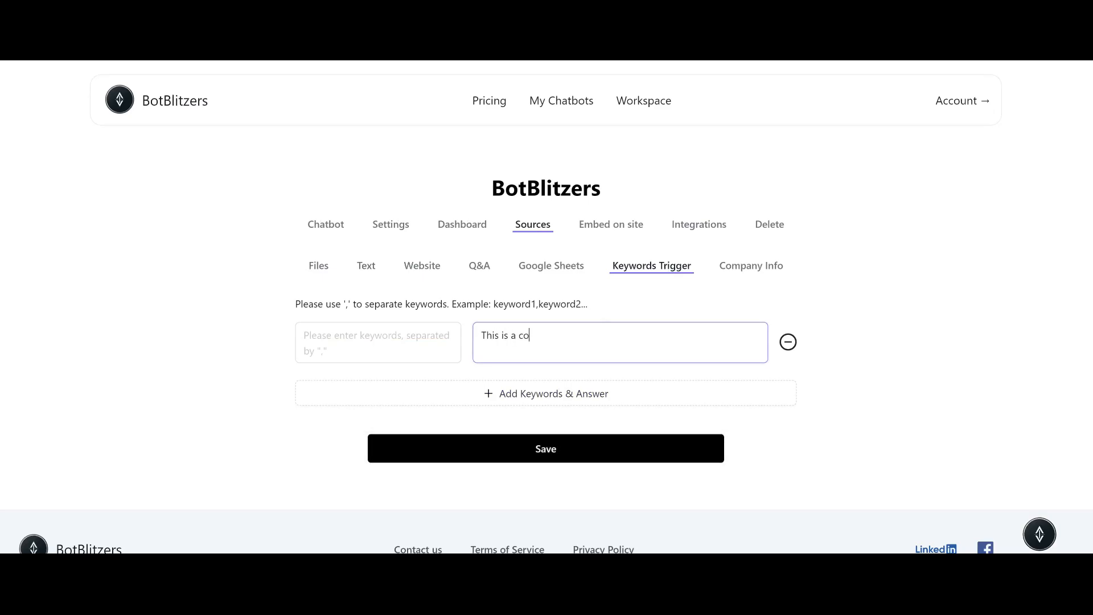
type("ol feature, I really like it")
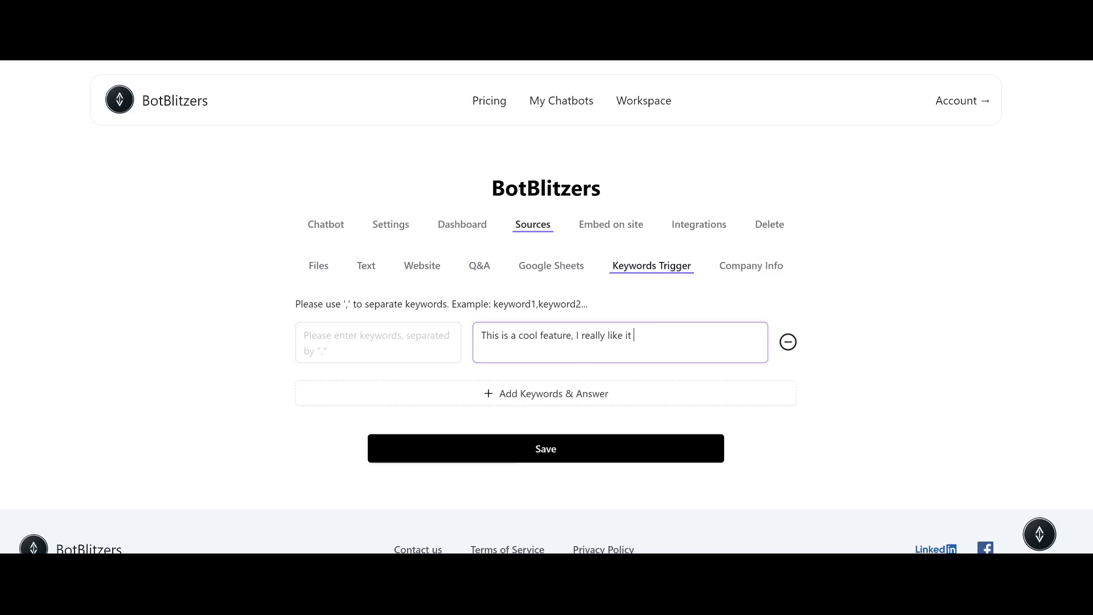
Enter the trigger keywords "keywords, keywords features, keyword options, keyword" for the cool feature answer and save the keyword trigger.
left_click(401, 348)
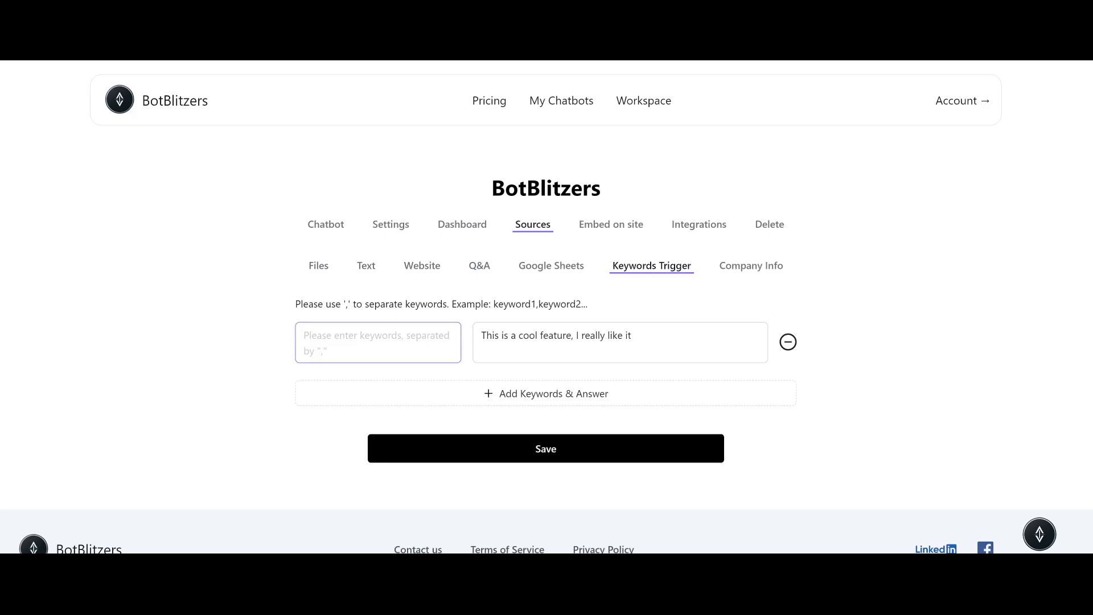
type("keyw")
type("rod1")
key("BackSpace")
key("BackSpace")
key("BackSpace")
key("BackSpace")
type("ro")
key("BackSpace")
key("BackSpace")
type("or")
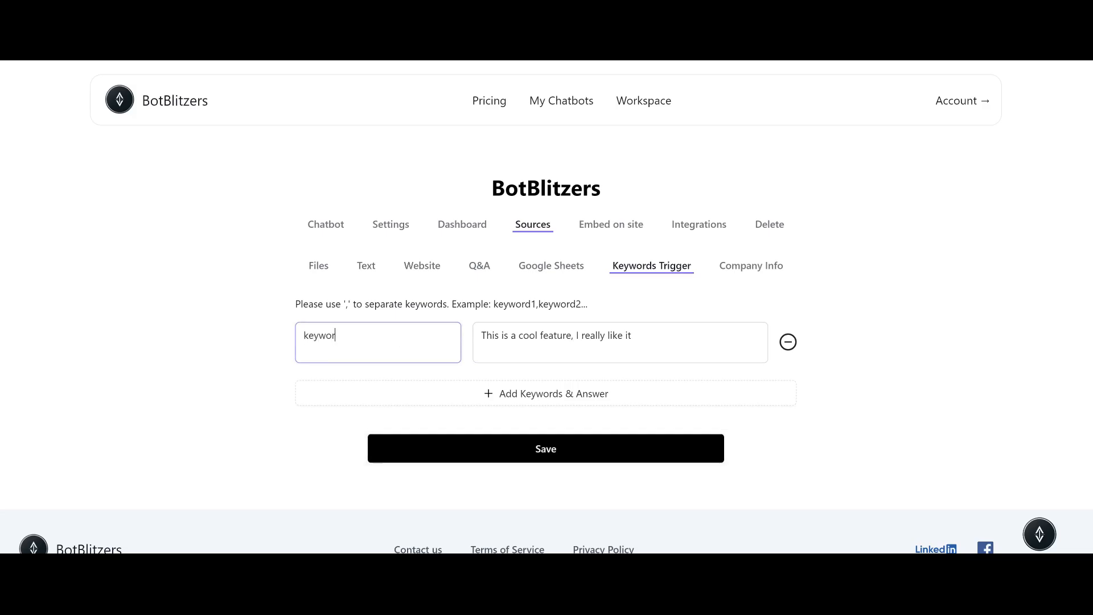
type("ds, keywords fea")
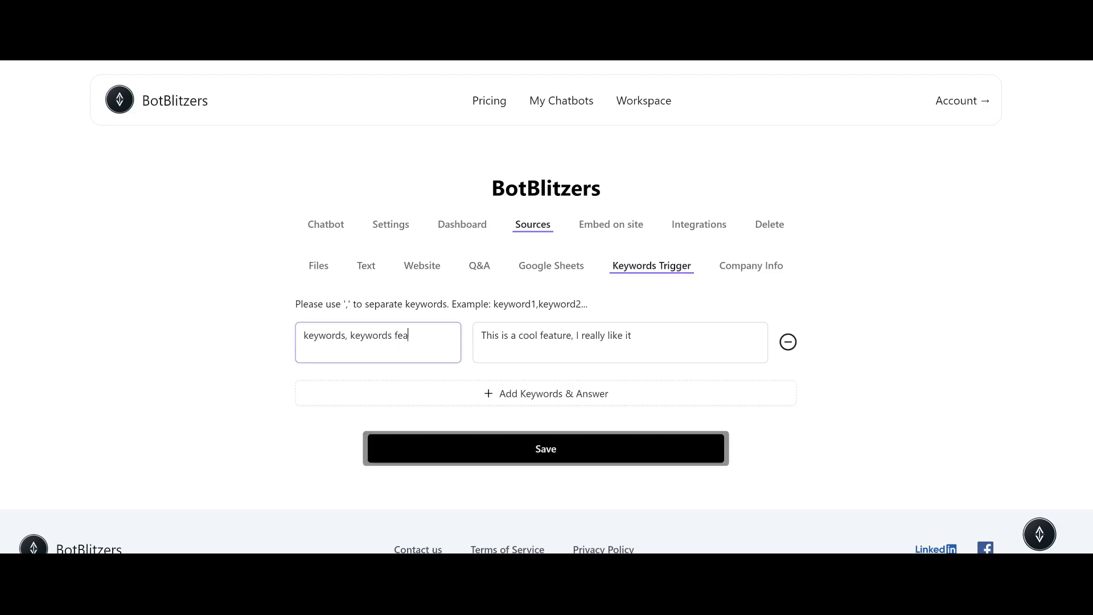
type("tures, keyword")
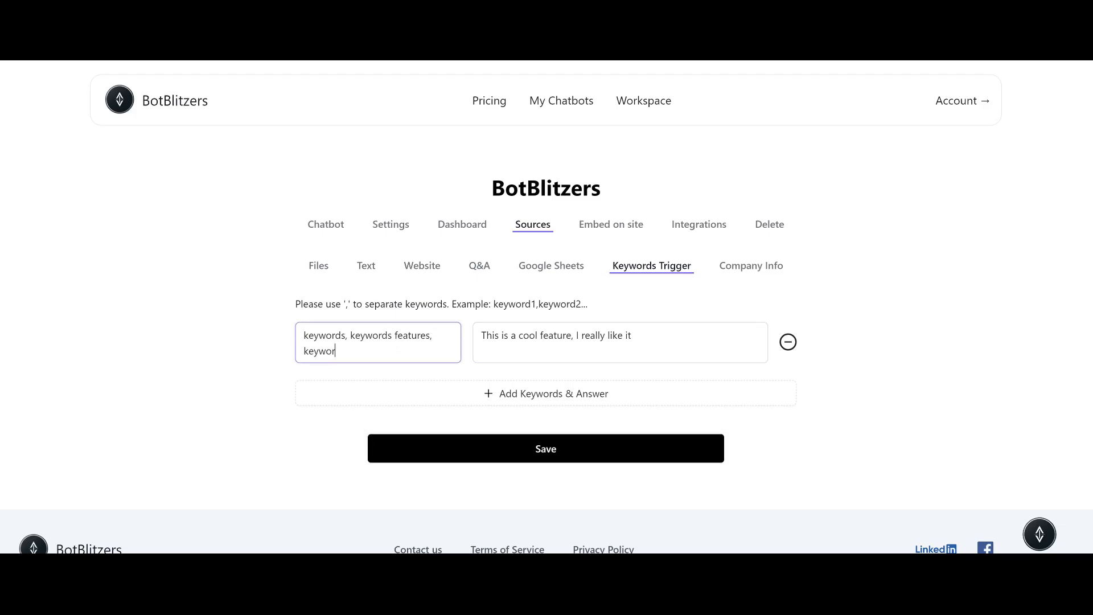
type(" options")
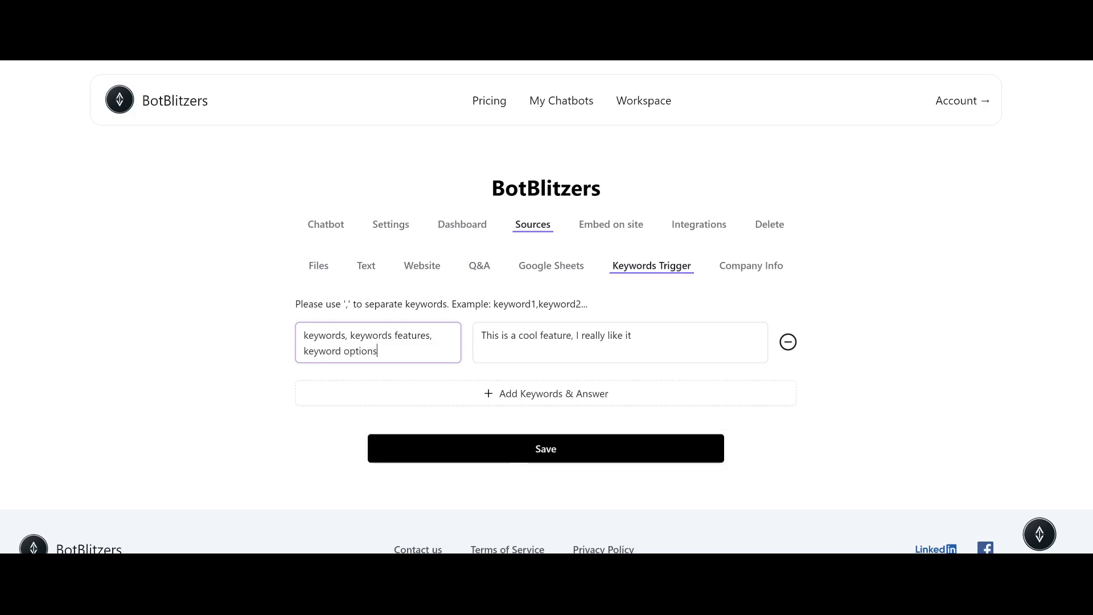
type(", keyword")
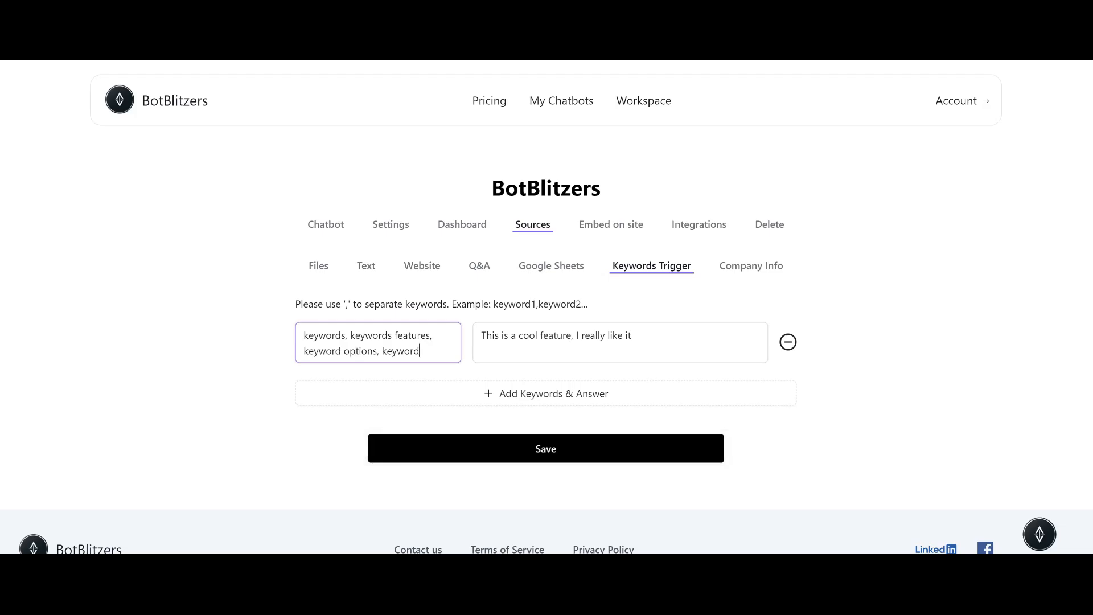
left_click(567, 451)
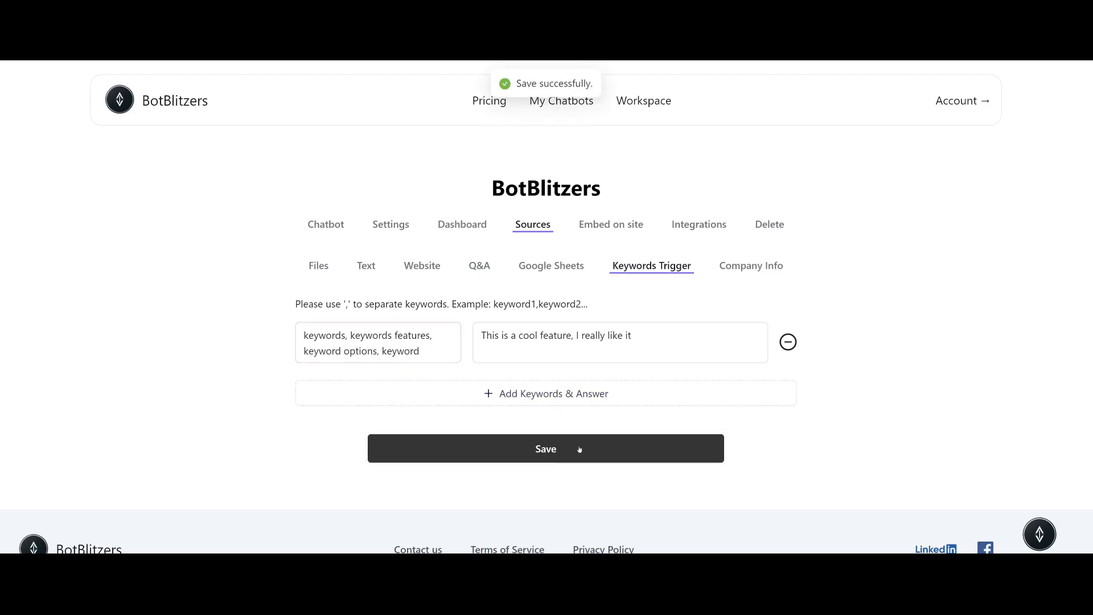
Test the keyword trigger by sending the chatbot the messages "keyword features" and "keywords".
left_click(326, 225)
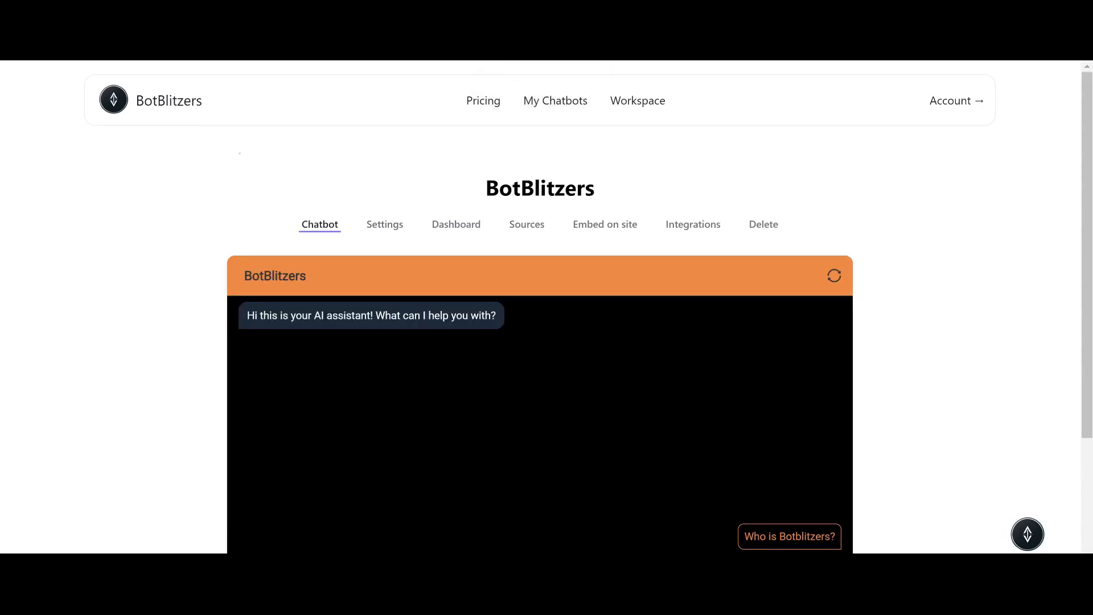
scroll(450, 477, "down", 3)
left_click(451, 478)
type("keyword features")
key("Return")
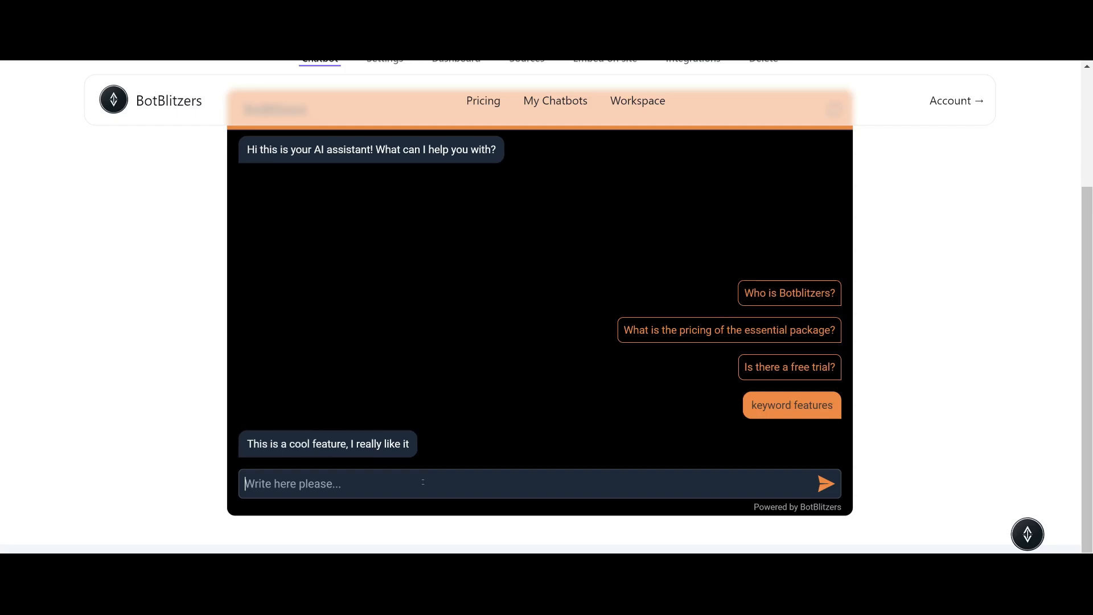
type("keywords")
key("Return")
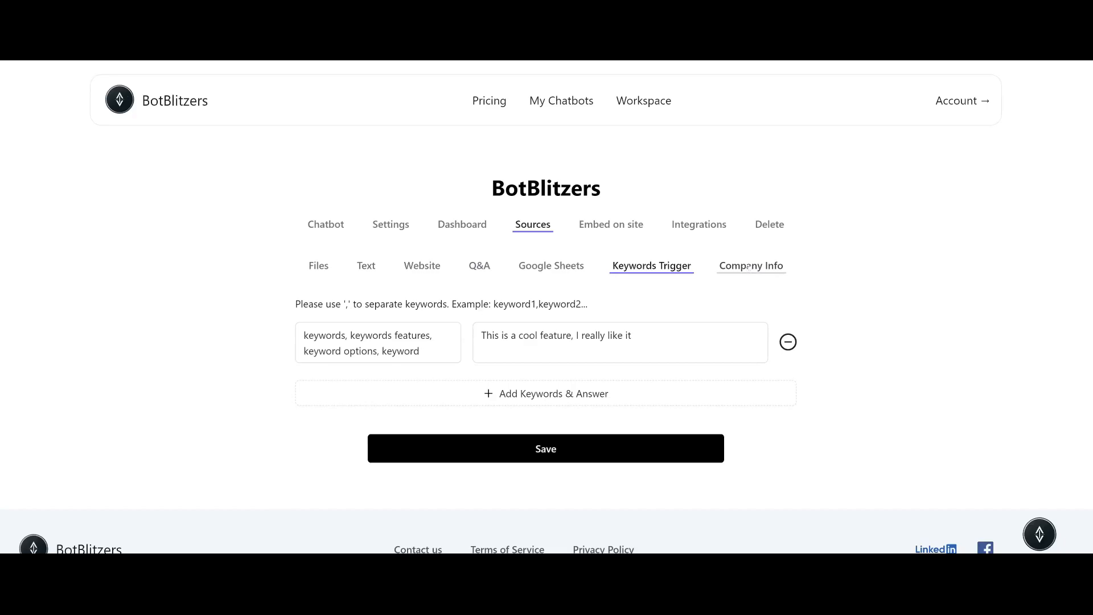
Review the Company Info source fields for Apple Inc. and save the company information.
left_click(749, 266)
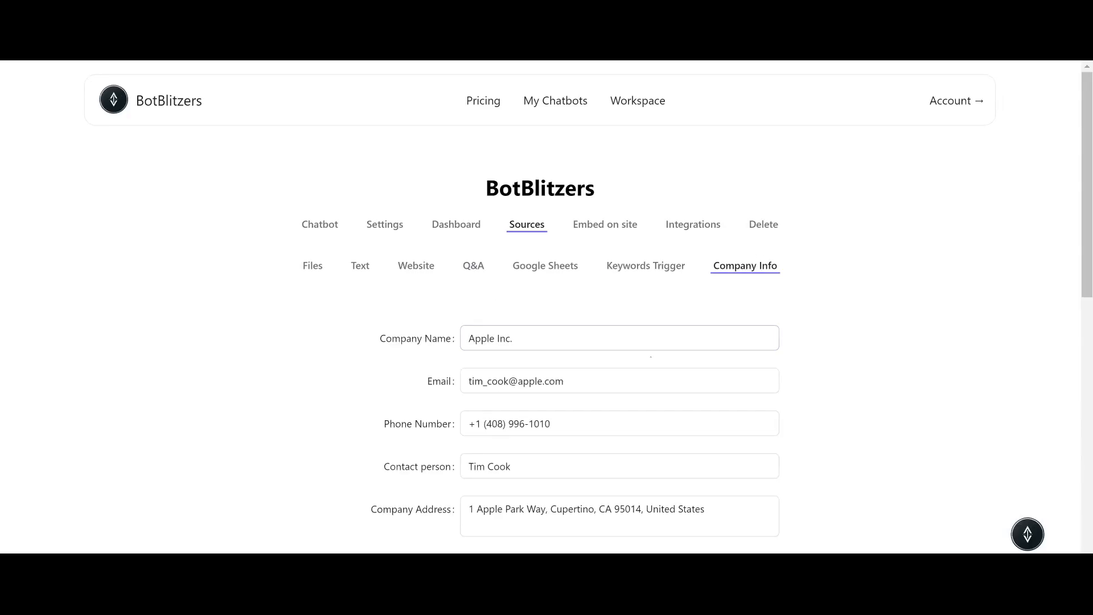
scroll(518, 366, "down", 3)
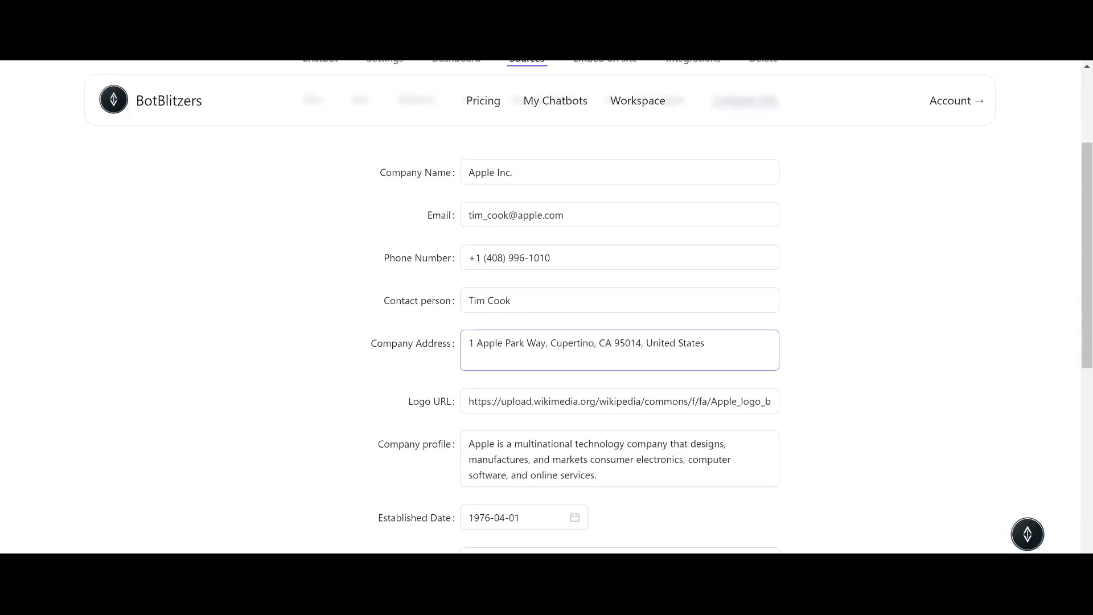
scroll(519, 366, "down", 3)
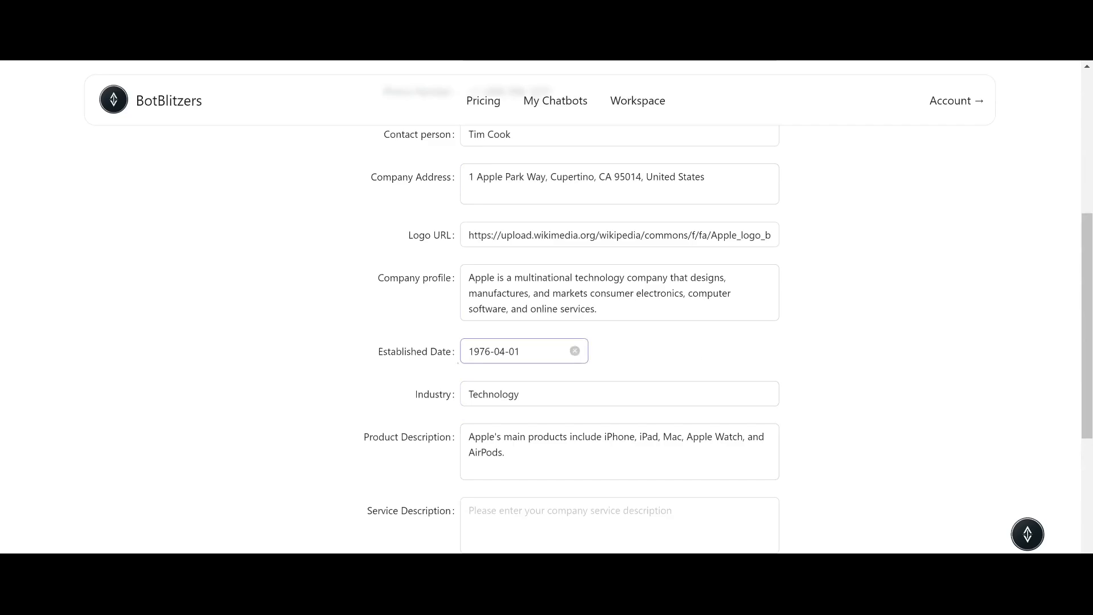
scroll(524, 351, "up", 5)
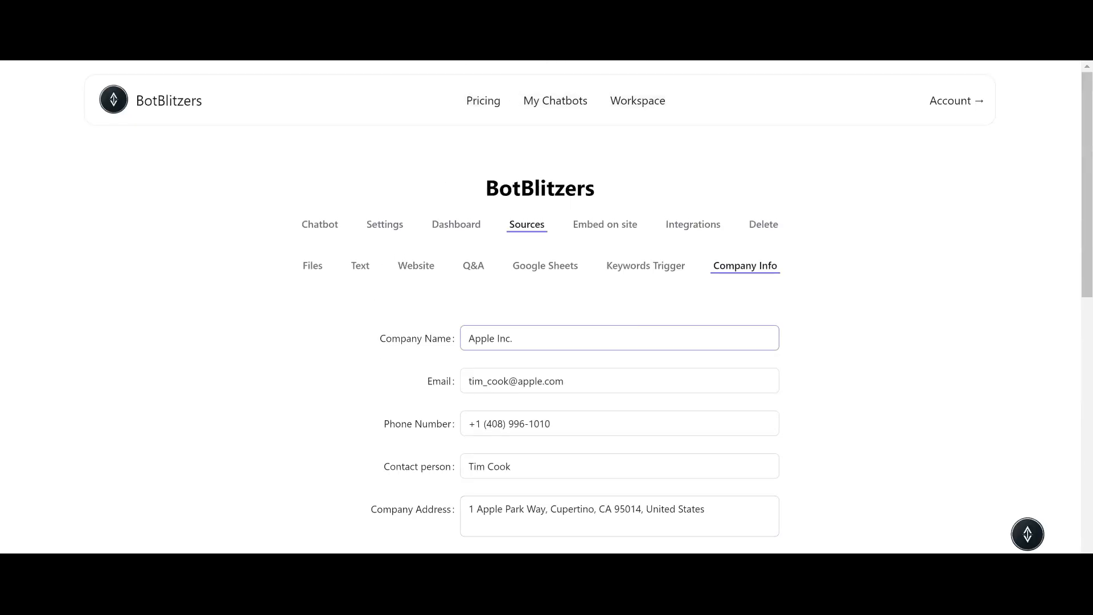
scroll(547, 370, "down", 10)
left_click(629, 454)
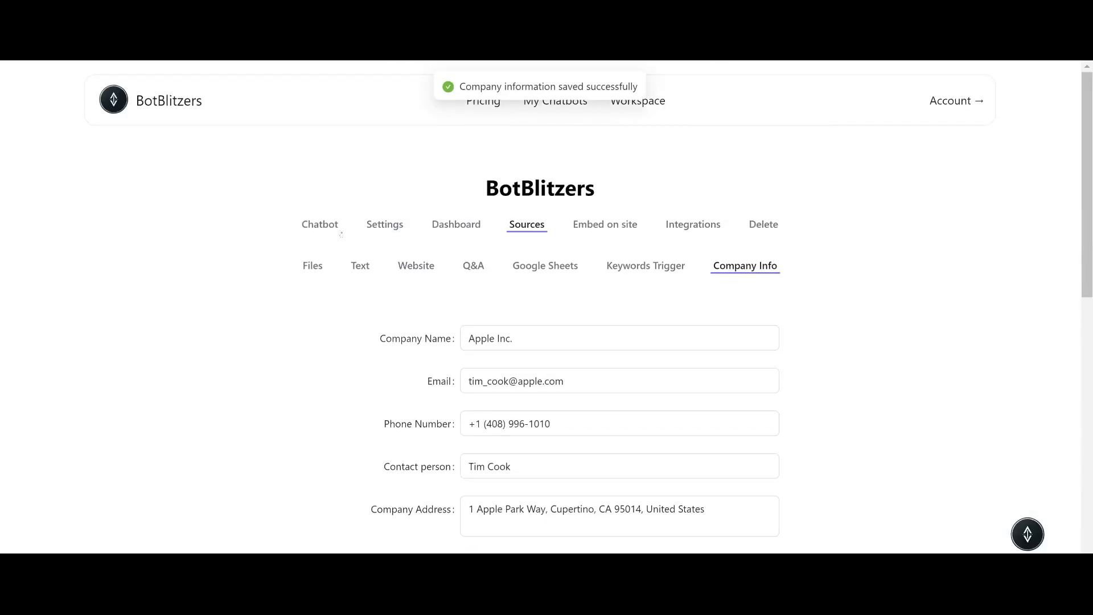
Ask the chatbot for "company information" and open the Apple website link in its reply.
left_click(320, 224)
scroll(626, 462, "down", 3)
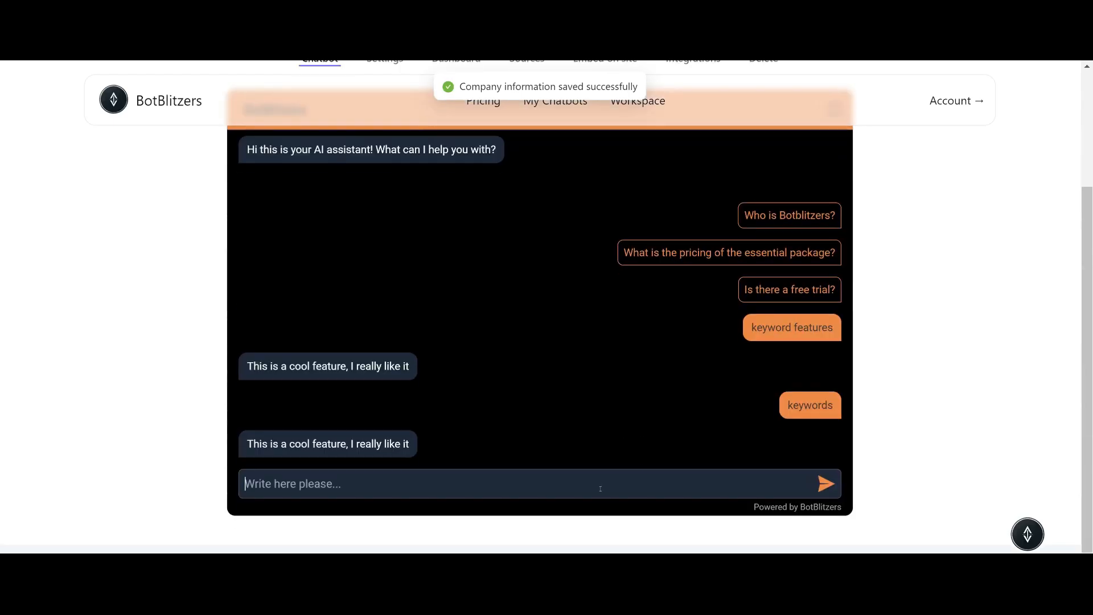
type("company information")
key("Return")
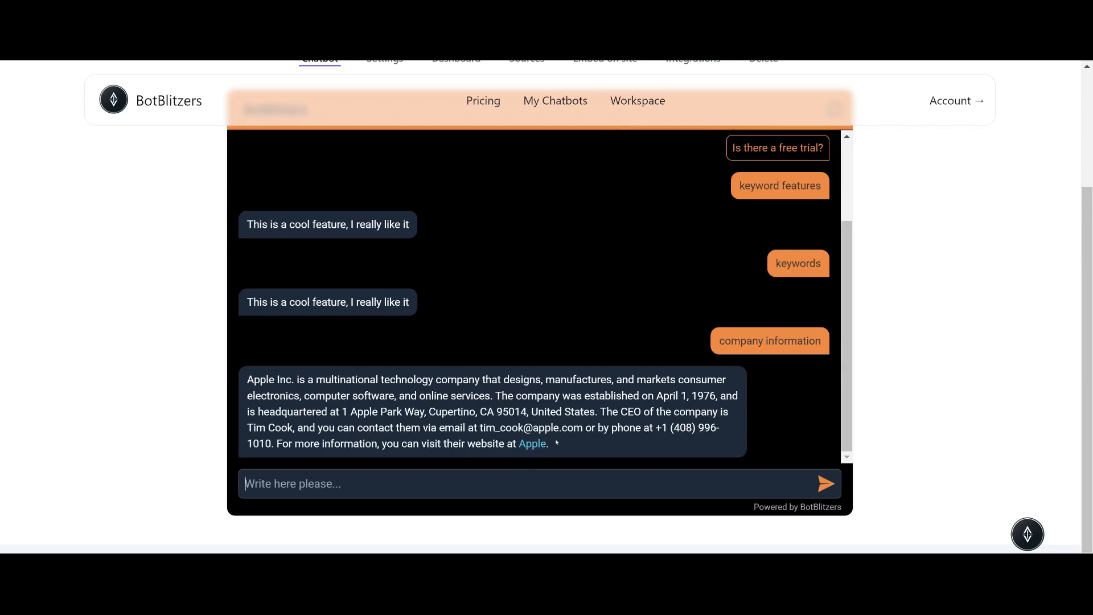
left_click(533, 444)
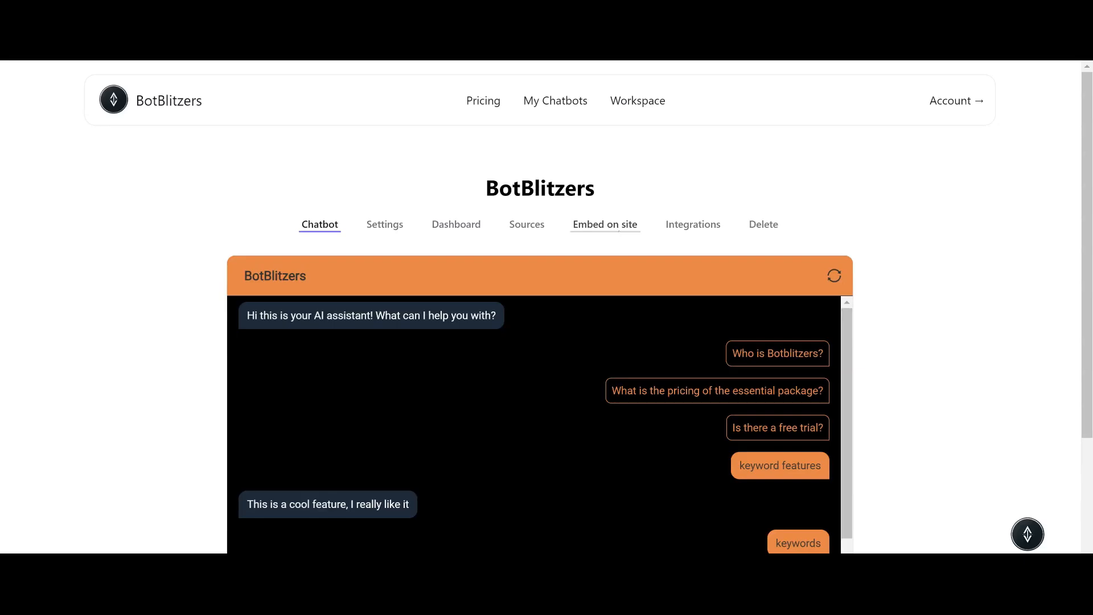
Review the chatbot's website embedding options and copy the chat bubble script.
left_click(619, 230)
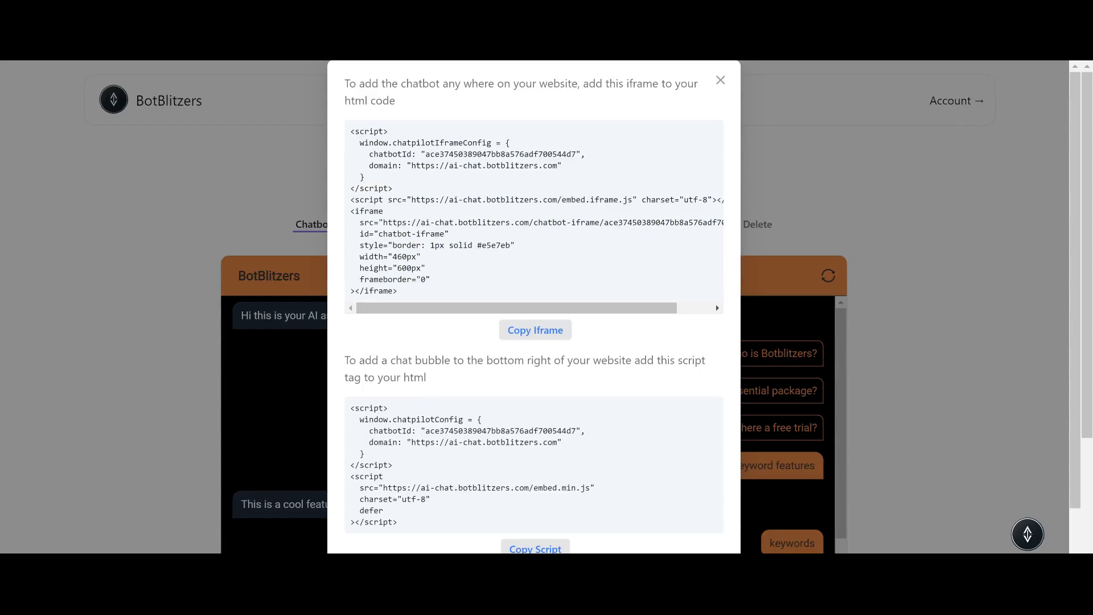
scroll(534, 308, "down", 2)
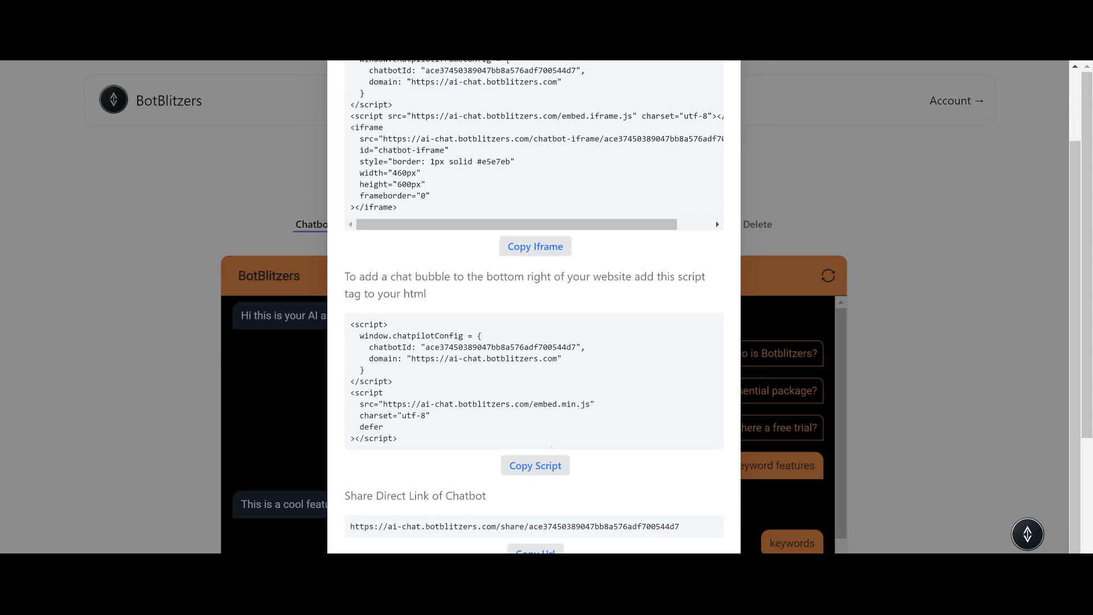
left_click(544, 472)
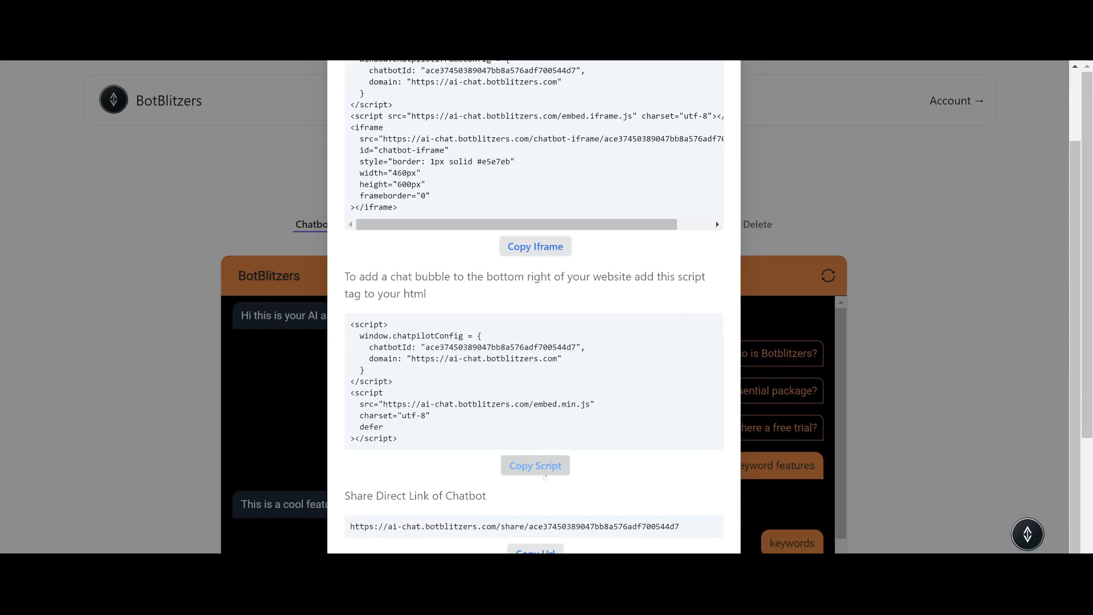
scroll(544, 507, "down", 3)
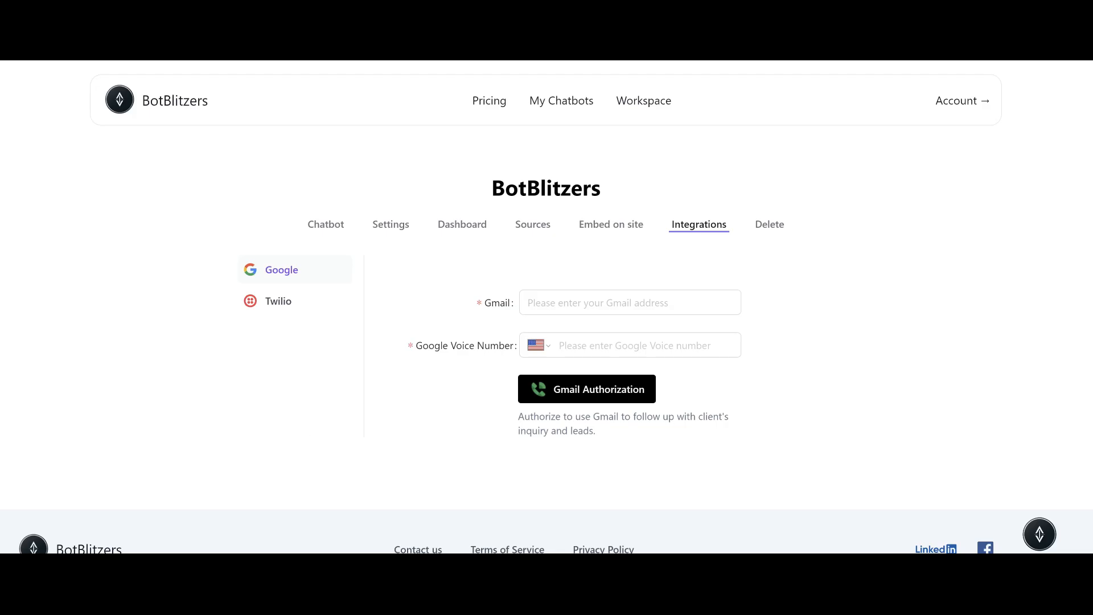
View the chatbot deletion confirmation, cancel the deletion and open the Workspace page.
left_click(776, 225)
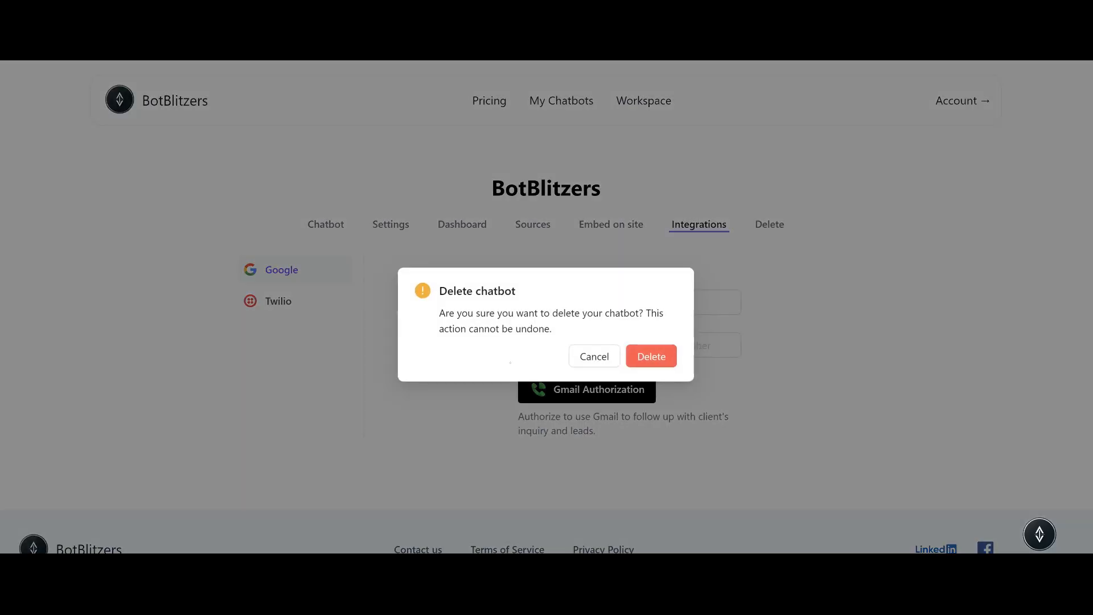
left_click(599, 358)
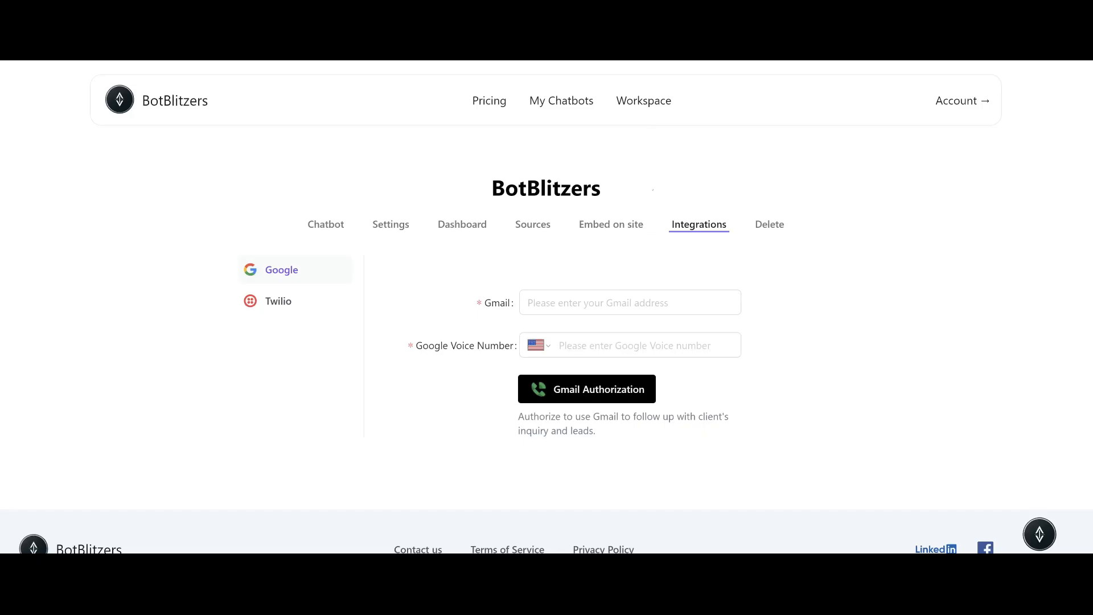
left_click(650, 103)
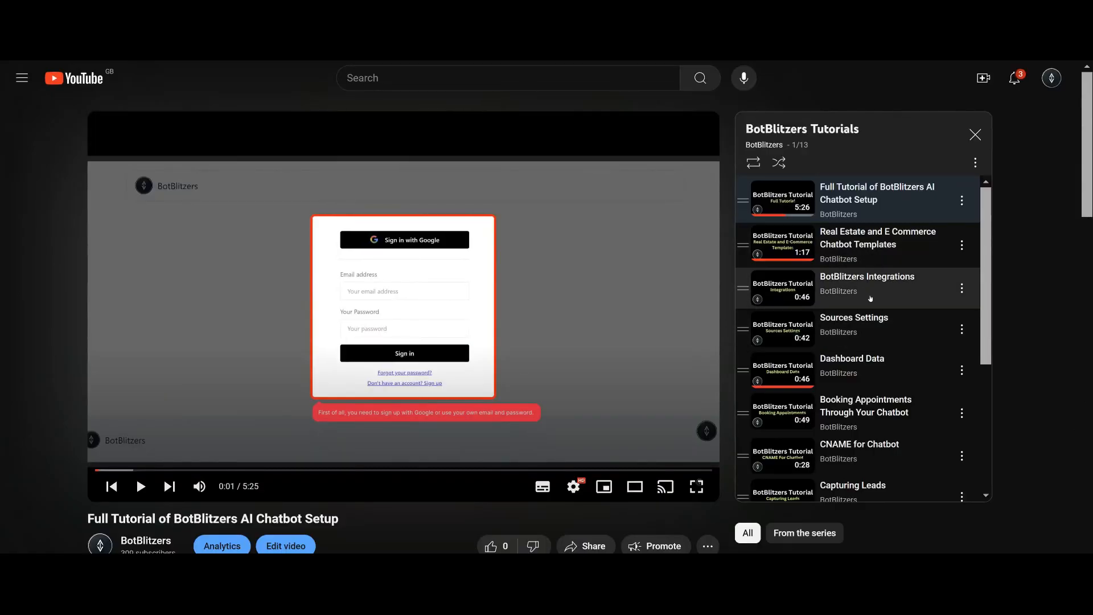
Switch to YouTube and look through the videos in the BotBlitzers Tutorials playlist.
scroll(874, 302, "down", 4)
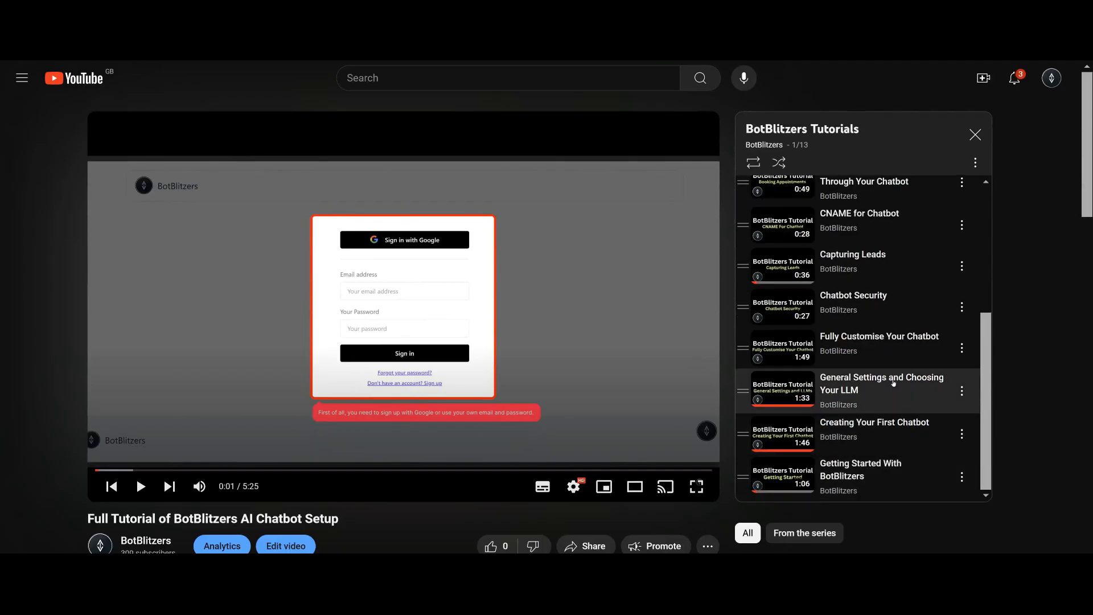
scroll(894, 383, "up", 5)
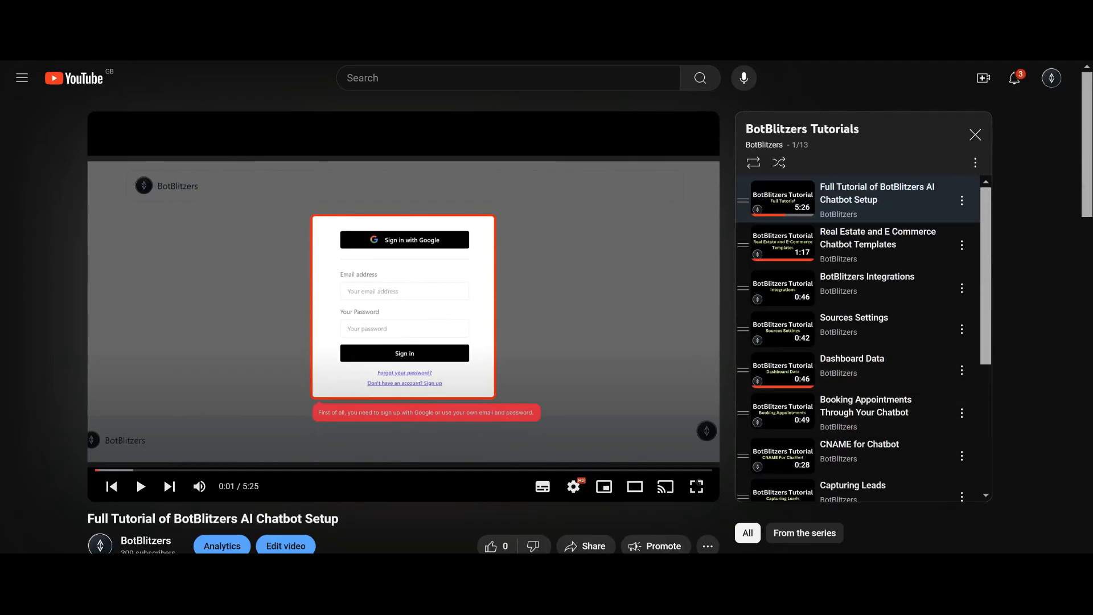